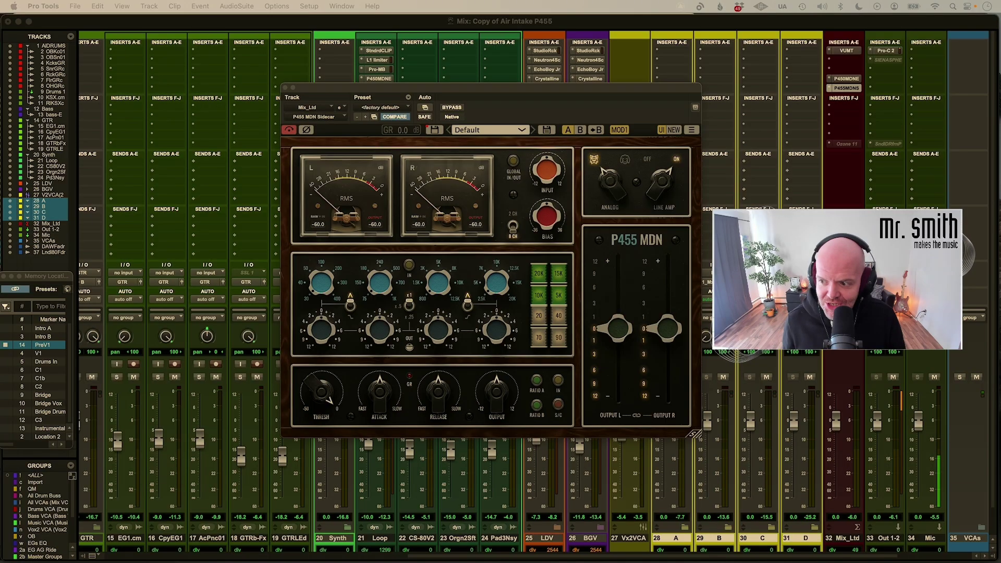
# Switch to the P455 MDN Sidecar user guide in Preview, examine the biography page, and return to Pro Tools
pyautogui.press('super+Tab')
pyautogui.scroll(20, 526, 361)
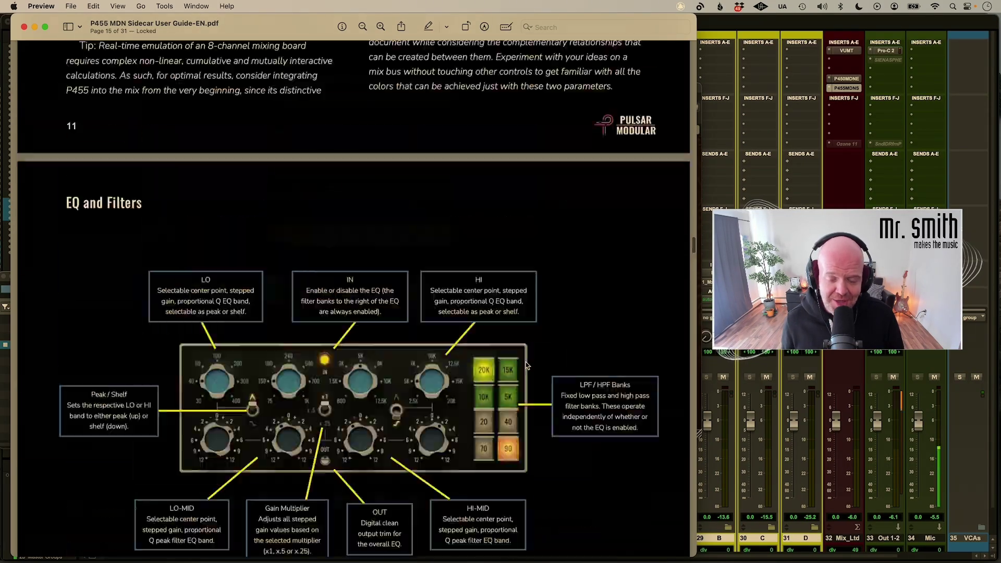
pyautogui.scroll(15, 526, 361)
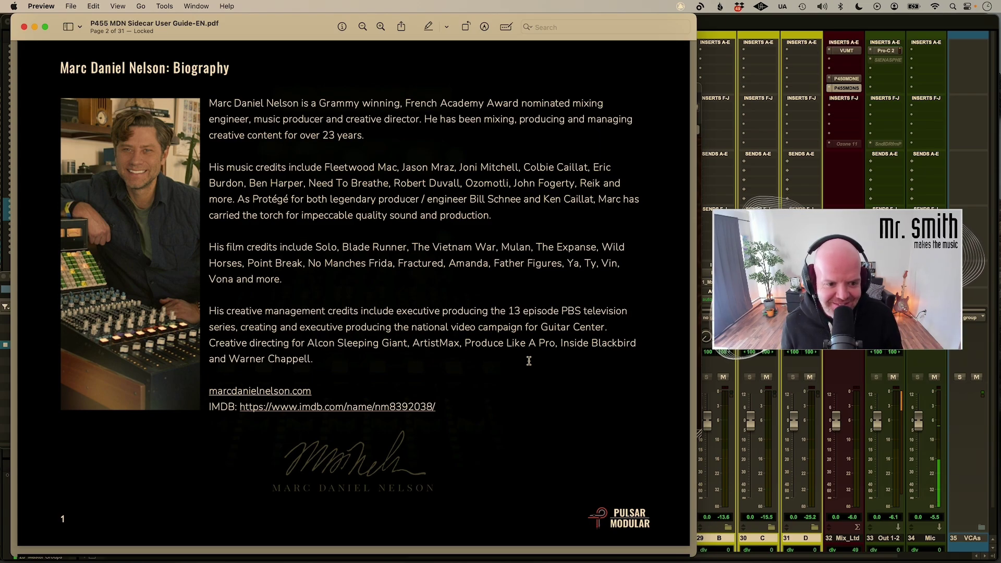
pyautogui.click(823, 27)
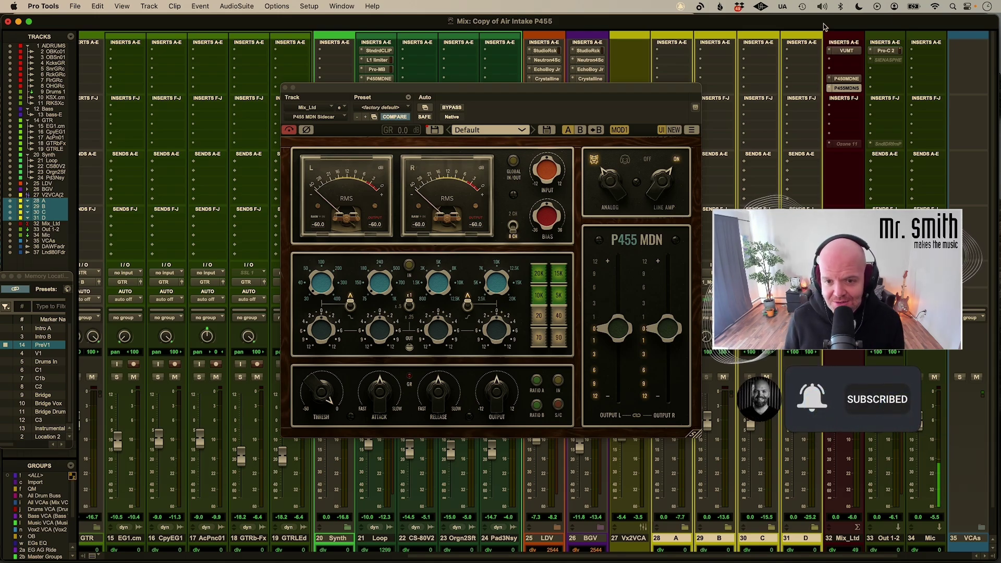
# Toggle the P455 MDN interface theme between Old and New, ending on New, and slightly resize the plugin window
pyautogui.click(670, 131)
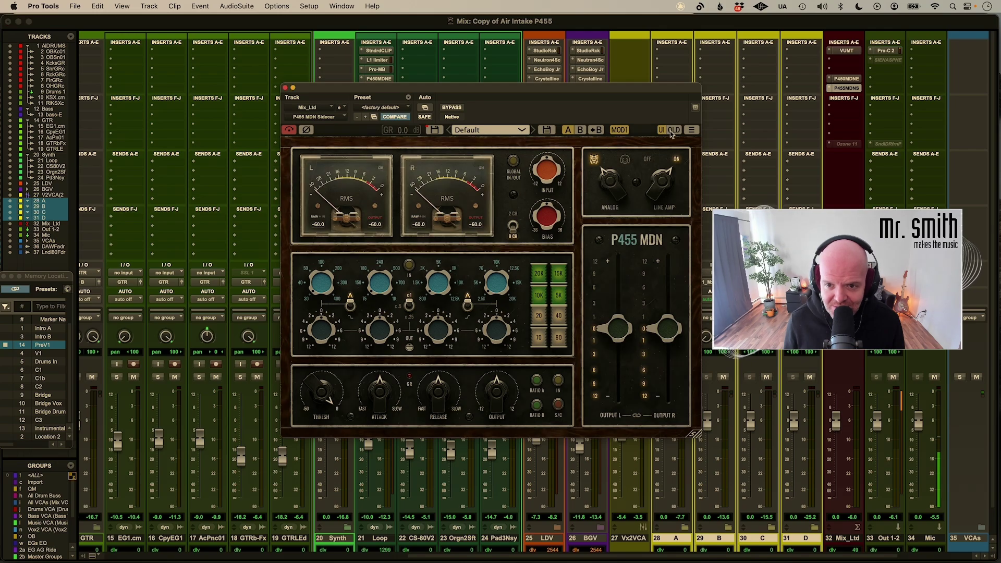
pyautogui.click(669, 130)
pyautogui.click(669, 130)
pyautogui.click(669, 130)
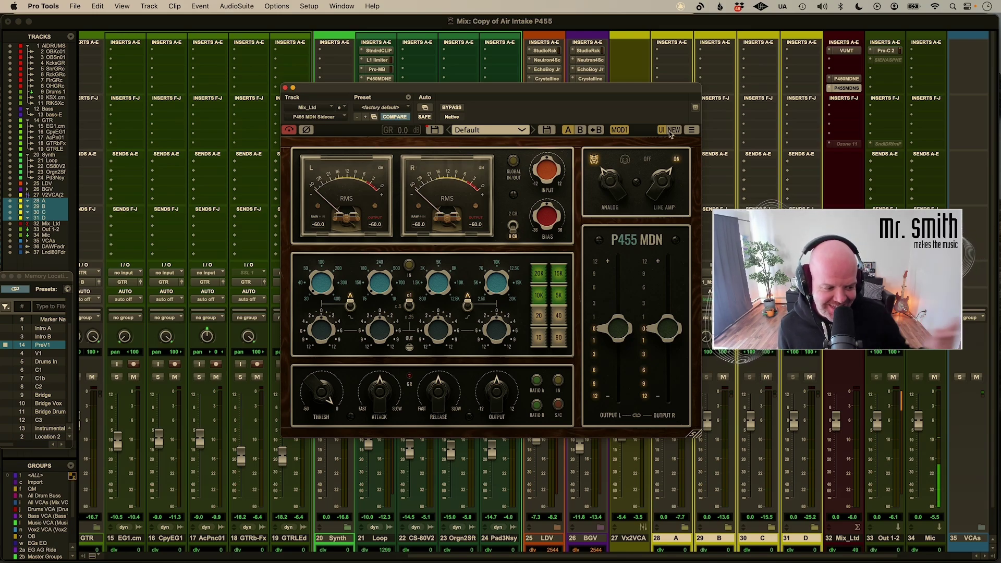
pyautogui.moveTo(694, 434)
pyautogui.mouseDown()
pyautogui.moveTo(846, 542)
pyautogui.moveTo(693, 433)
pyautogui.mouseUp()
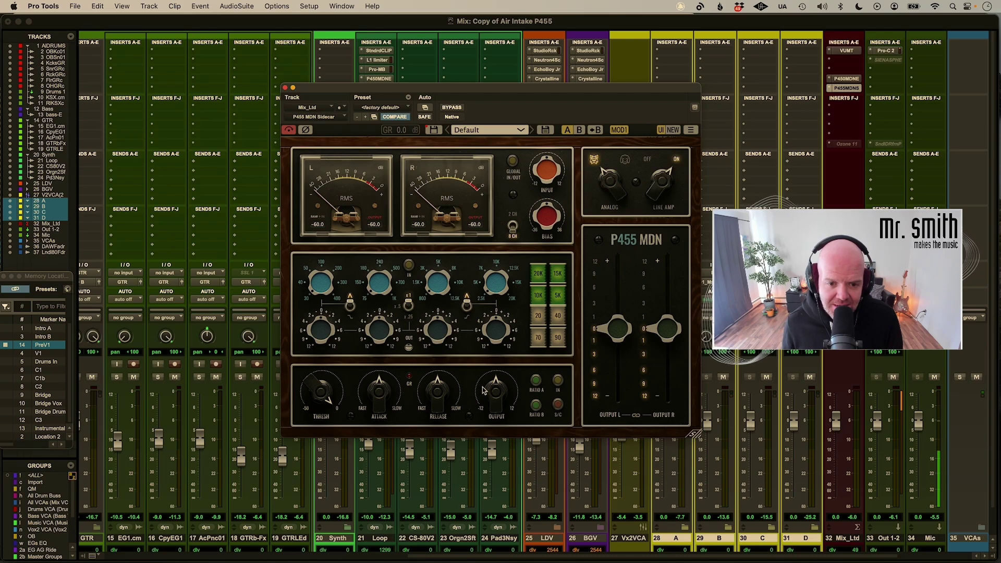
# Alternate between the plugin's A and B comparison slots, ending on slot A
pyautogui.moveTo(440, 377)
pyautogui.click(578, 129)
pyautogui.click(567, 129)
pyautogui.click(577, 129)
pyautogui.click(570, 129)
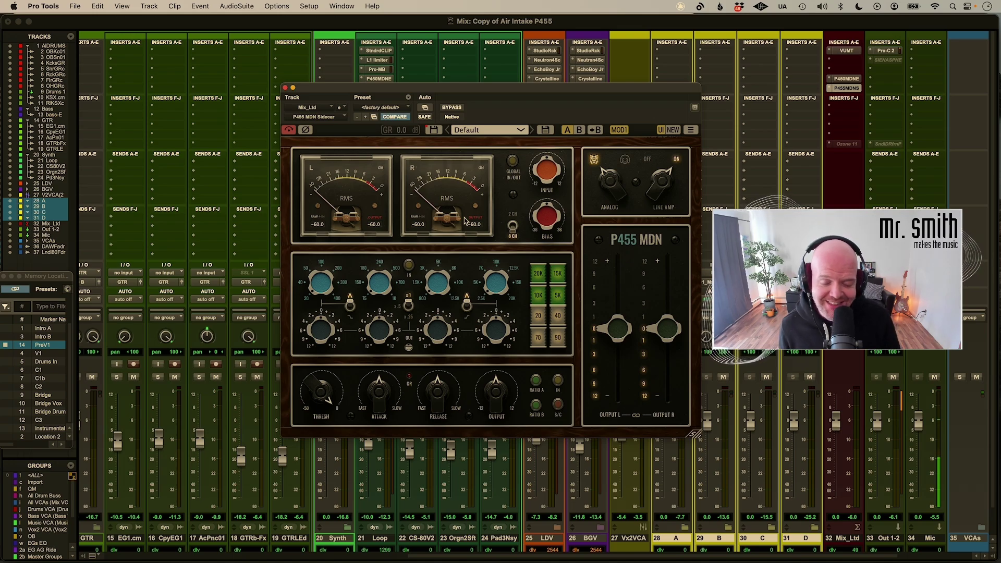
# Switch to the user guide in Preview and review the pages from the Foreword through Metering / Gain Staging to EQ and Filters
pyautogui.press('super+Tab')
pyautogui.scroll(-15, 375, 280)
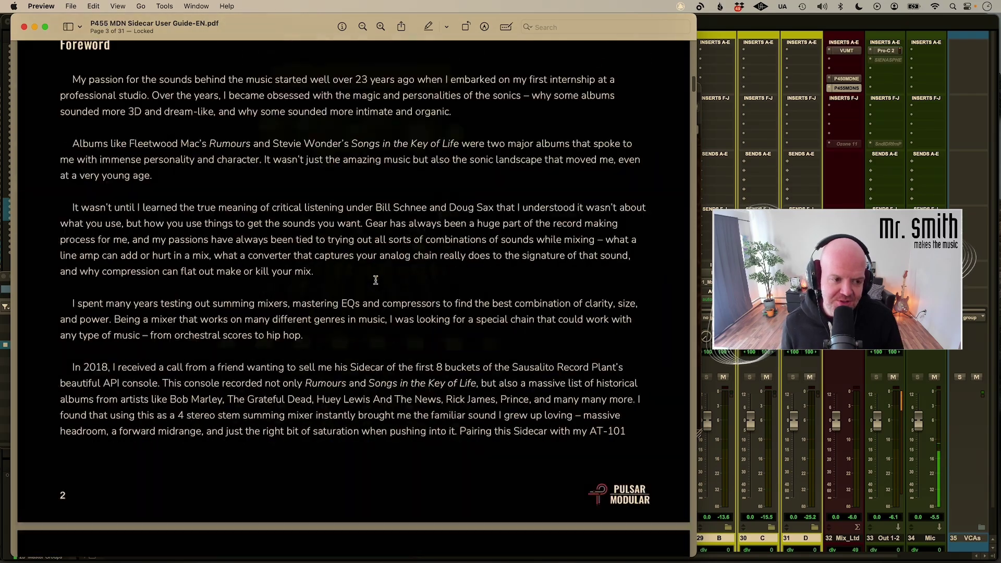
pyautogui.scroll(-20, 376, 280)
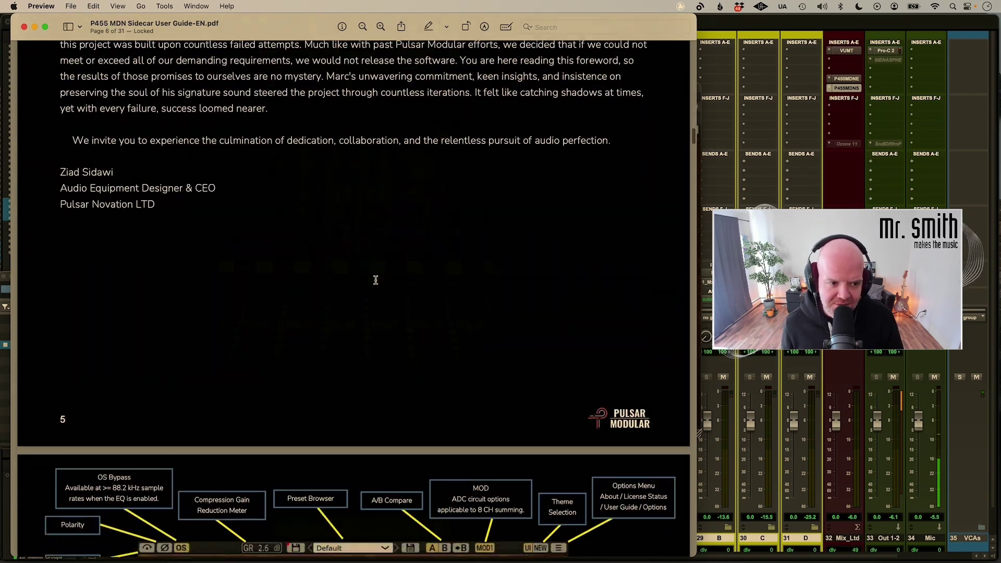
pyautogui.scroll(-20, 375, 280)
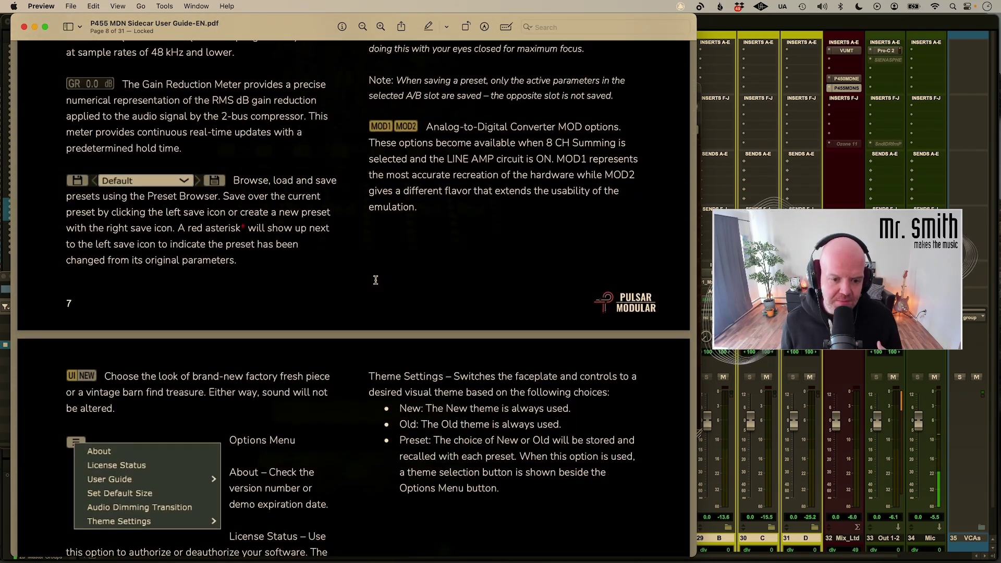
pyautogui.scroll(-20, 375, 279)
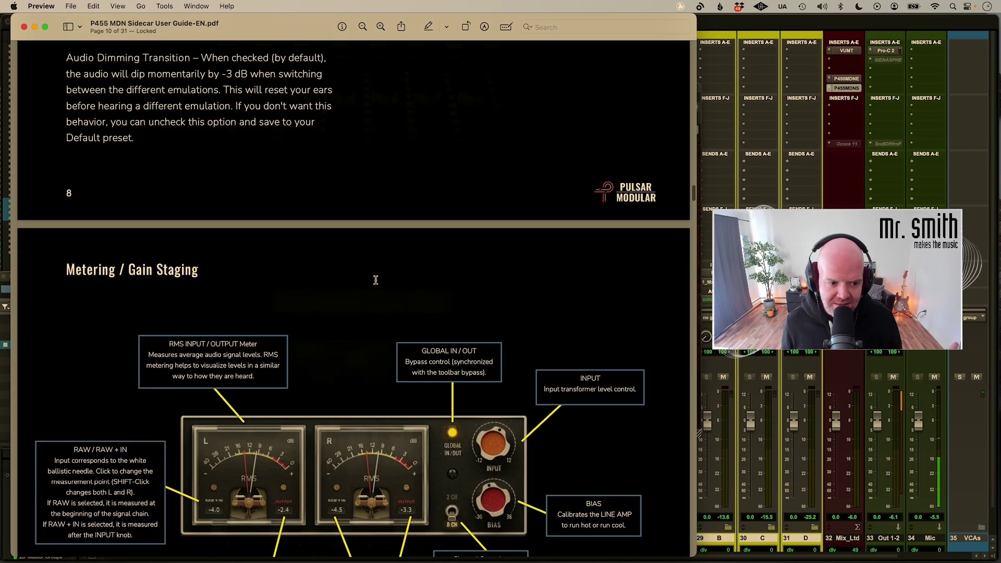
pyautogui.scroll(-5, 376, 280)
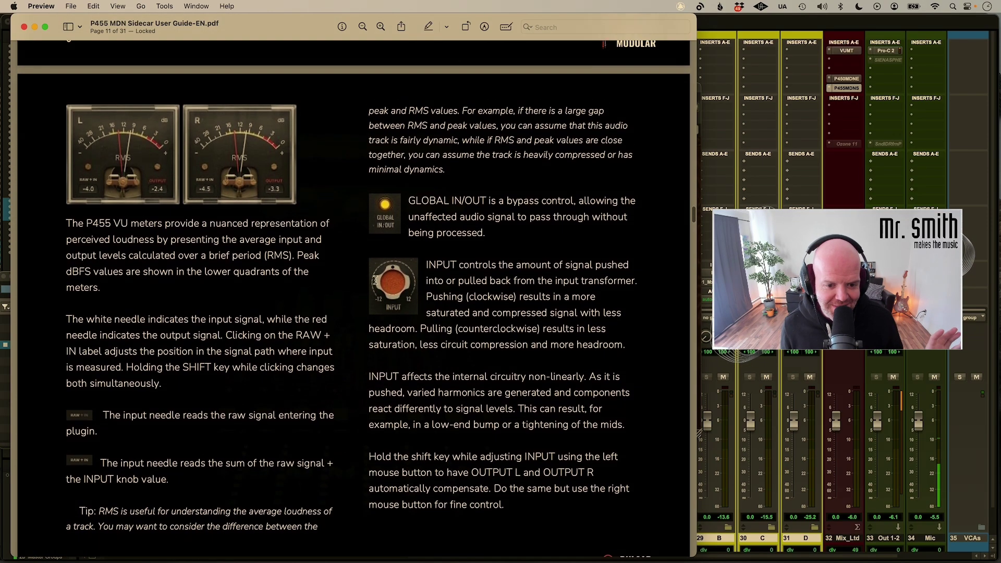
pyautogui.scroll(-17, 375, 279)
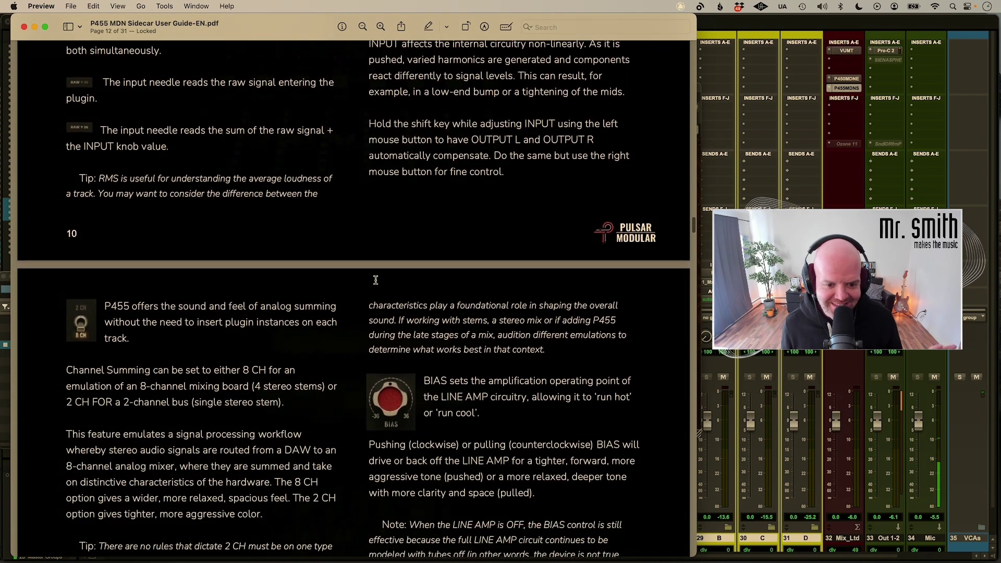
pyautogui.scroll(-20, 375, 280)
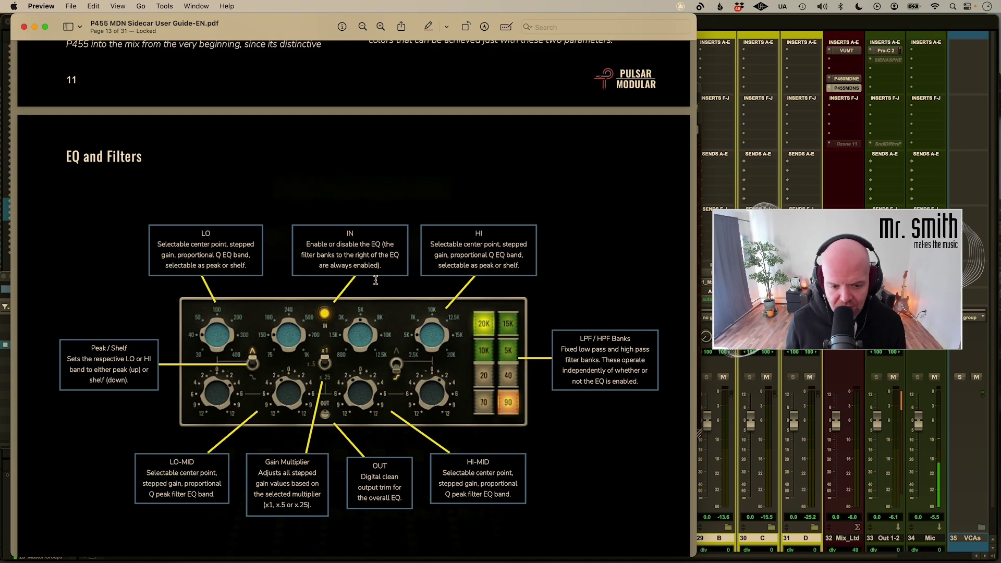
pyautogui.scroll(-15, 375, 280)
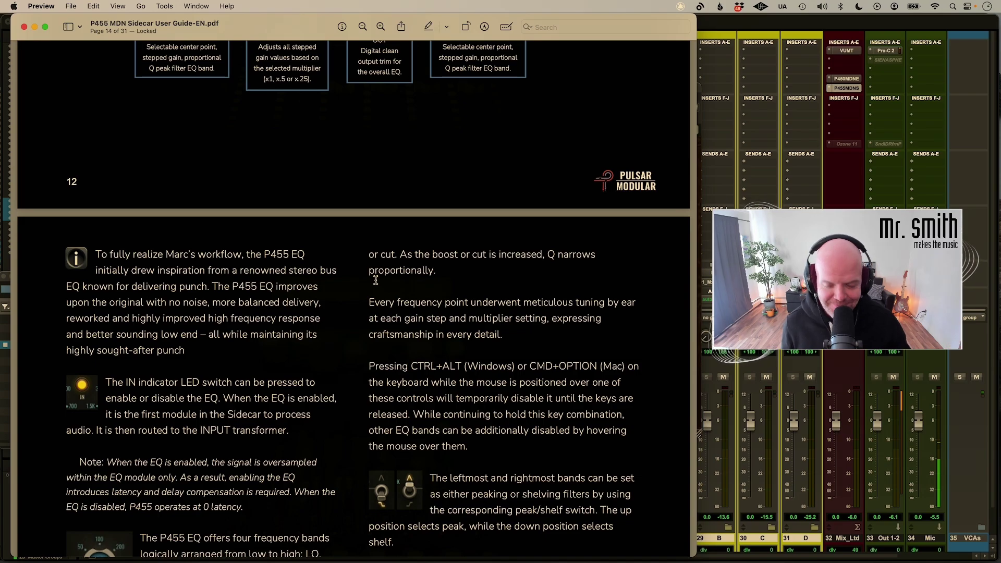
# Switch back to Pro Tools and make the P450 MDN EQ insert on the Mix_Ltd track inactive
pyautogui.press('super+Tab')
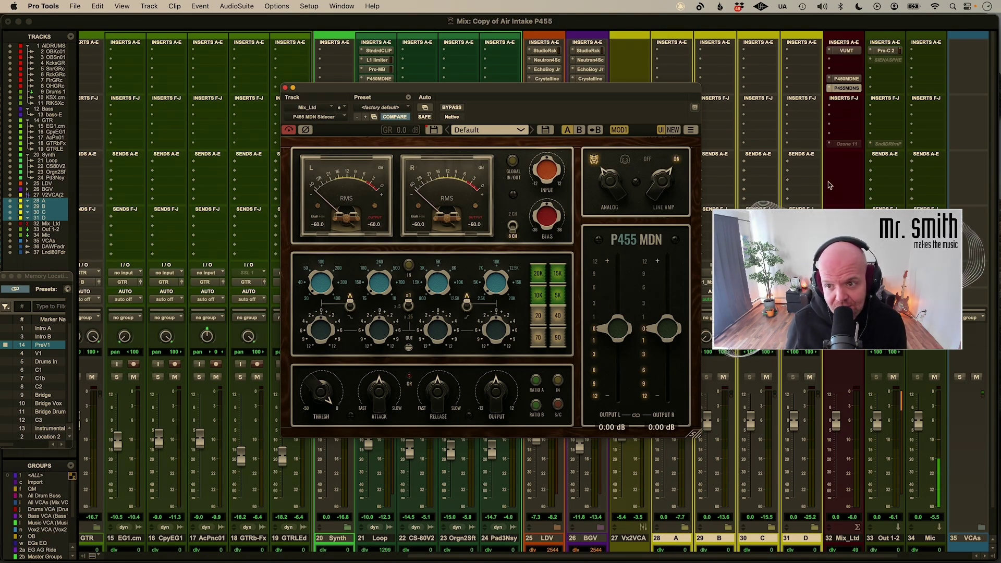
pyautogui.keyDown('ctrl'); pyautogui.keyDown('super'); pyautogui.click(849, 79); pyautogui.keyUp('super'); pyautogui.keyUp('ctrl')
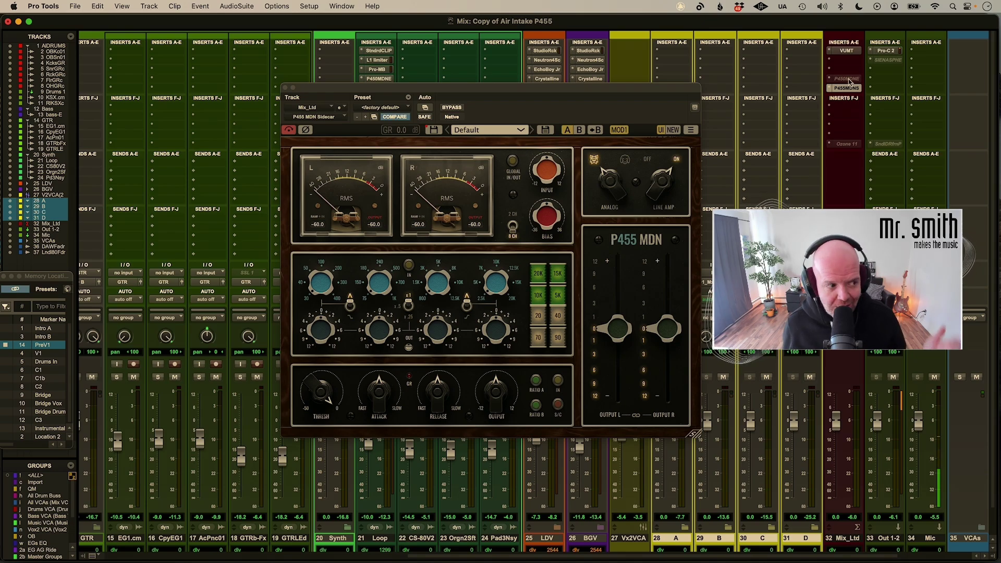
# Engage the P455 MDN's global processing and toggle its EQ section in and out, leaving the EQ disabled
pyautogui.click(411, 266)
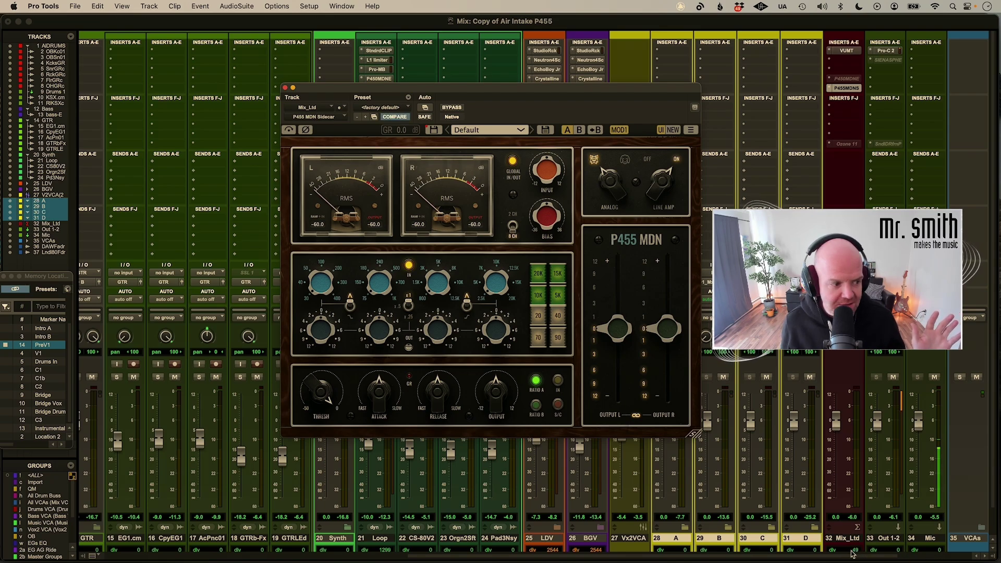
pyautogui.click(408, 265)
pyautogui.click(409, 267)
pyautogui.click(408, 267)
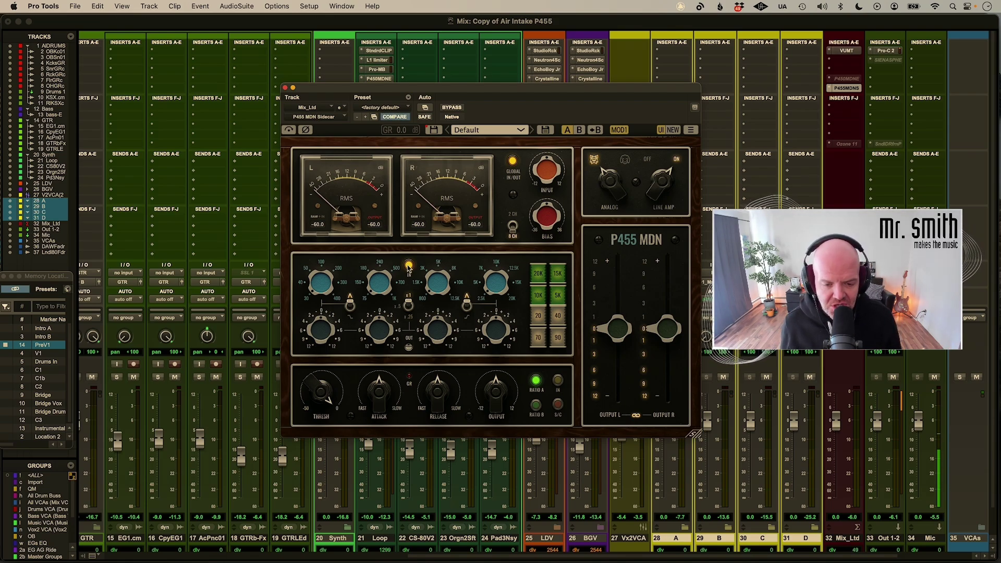
pyautogui.click(408, 267)
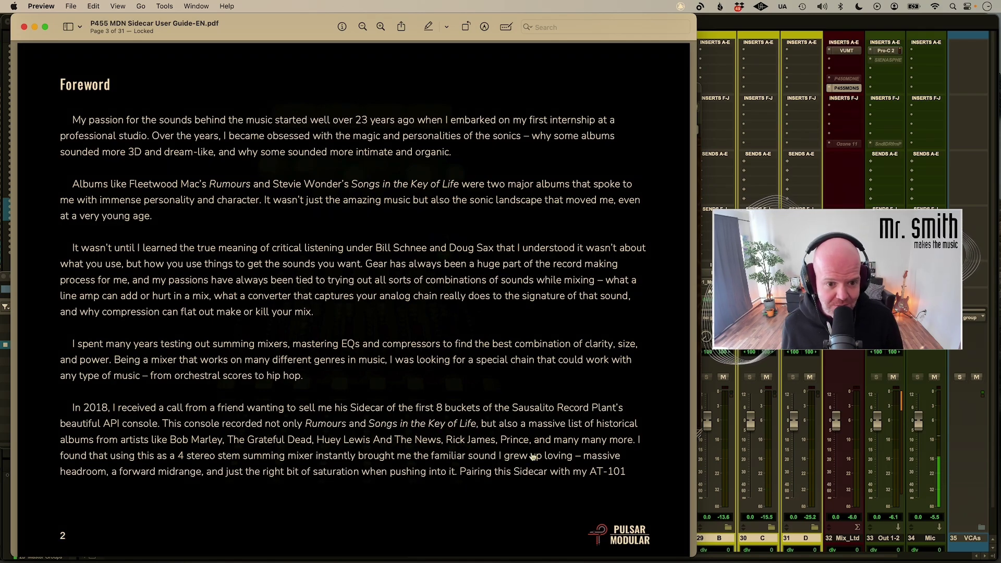
# Return to Pro Tools from the user guide and toggle the plugin's channel summing between 2 CH and 8 CH, ending on 8 CH
pyautogui.press('super+Tab')
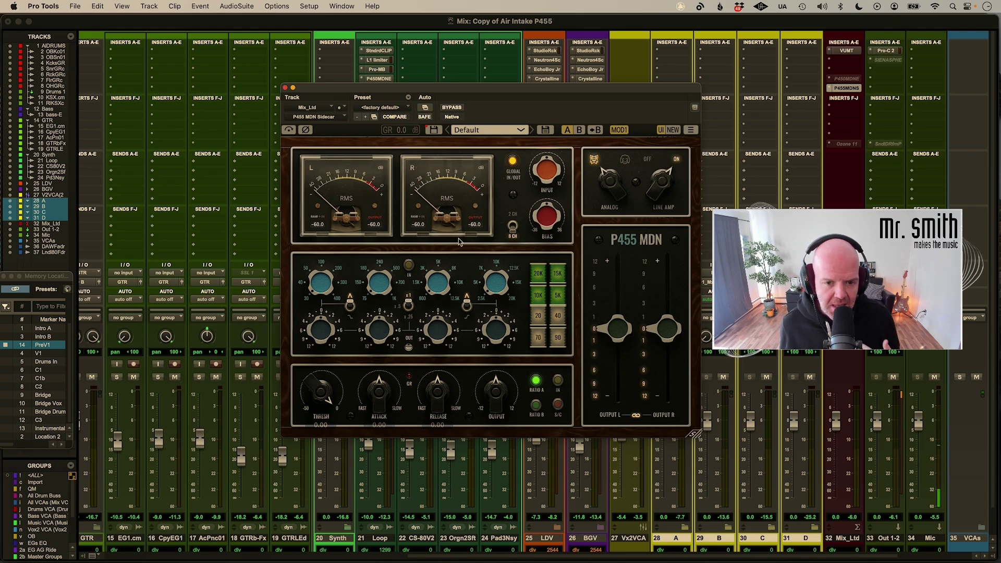
pyautogui.click(512, 228)
pyautogui.click(512, 229)
pyautogui.click(512, 228)
pyautogui.click(512, 228)
pyautogui.click(512, 228)
pyautogui.click(512, 229)
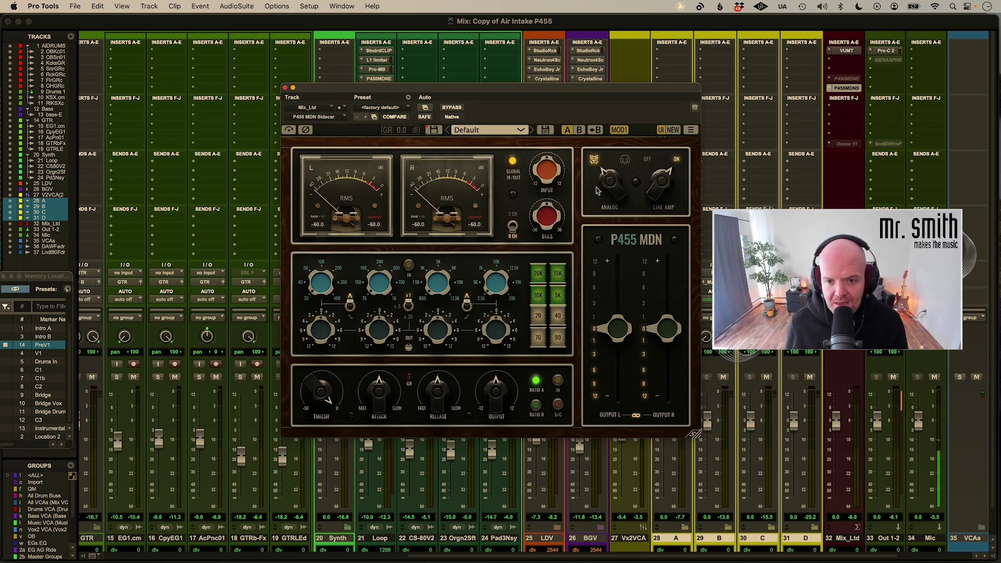
# Set the P455 MDN's Analog selector to its second emulation
pyautogui.moveTo(545, 174)
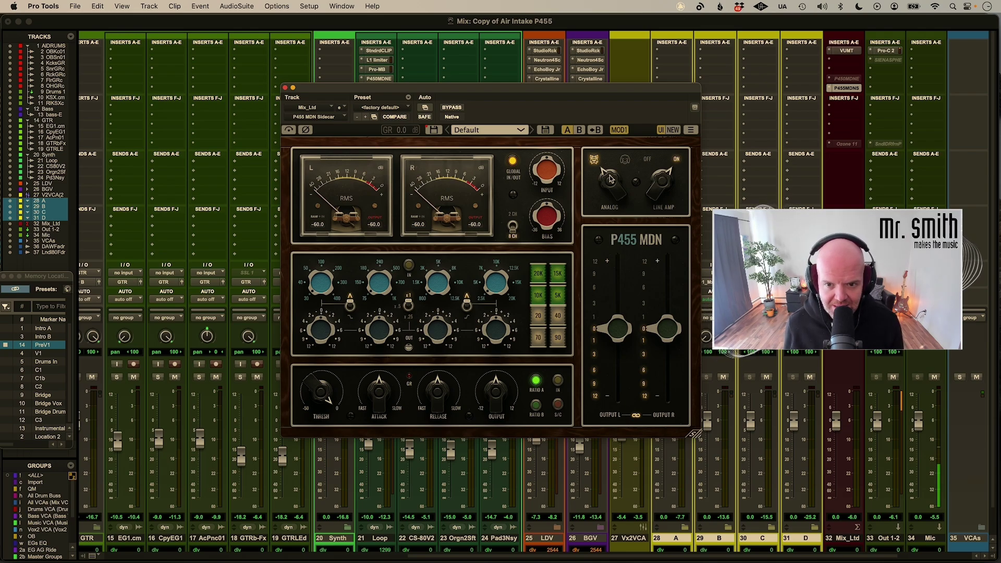
pyautogui.moveTo(611, 179); pyautogui.dragTo(591, 165)
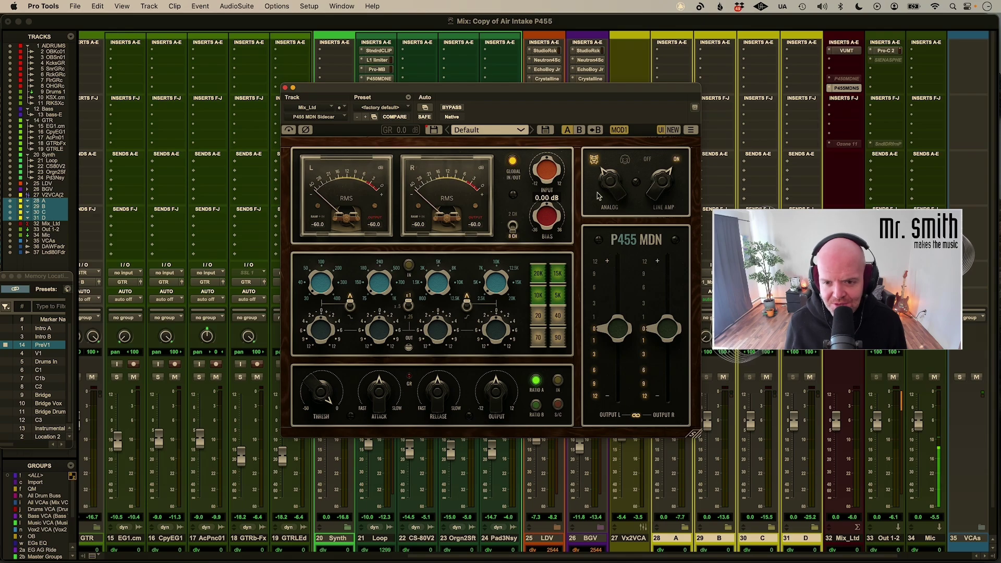
pyautogui.click(608, 179)
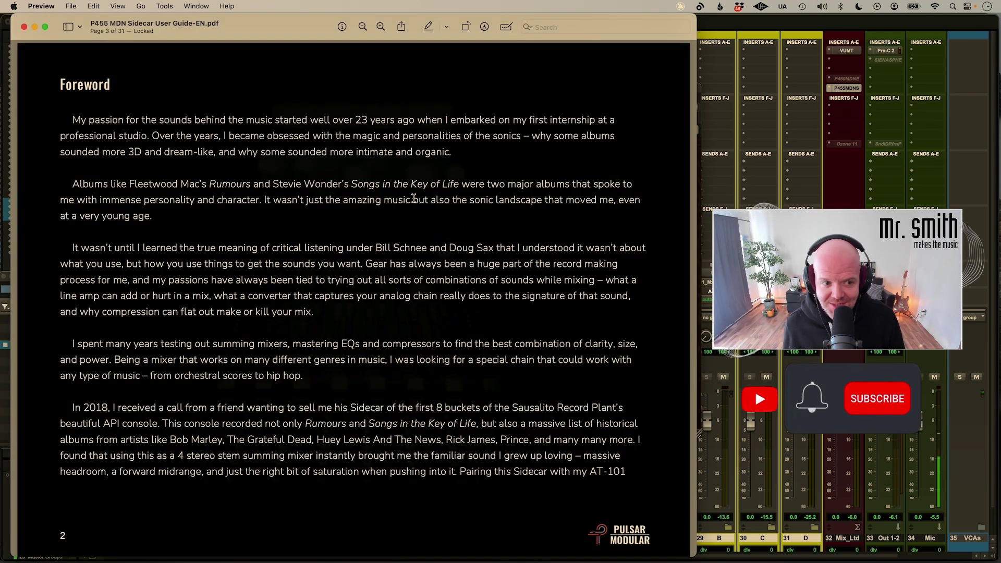
# Examine the Signal Flow diagram in the user guide and trace the Output, Input and Bias controls on the plugin in Pro Tools
pyautogui.scroll(-10, 370, 198)
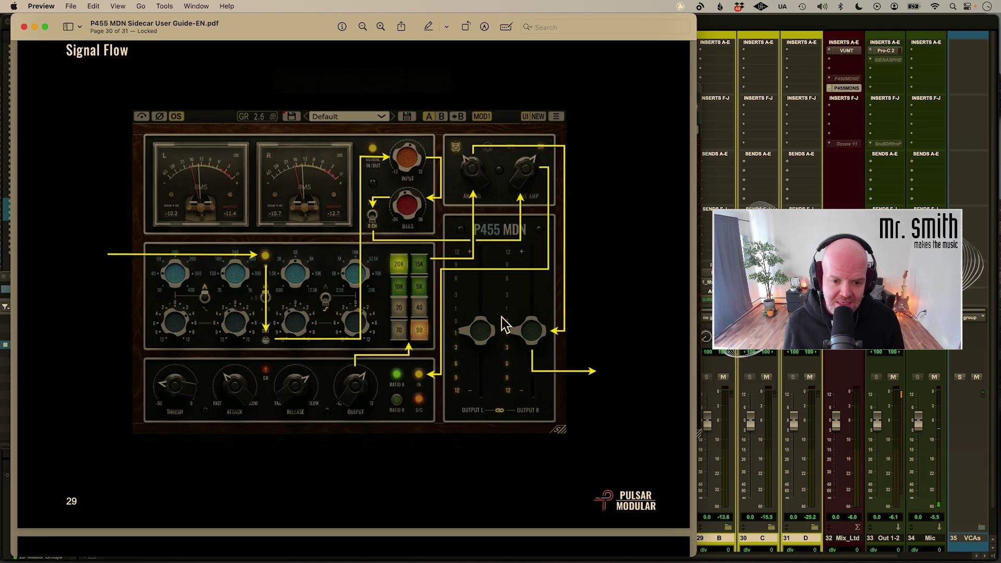
pyautogui.press('super+Tab')
pyautogui.moveTo(622, 333); pyautogui.dragTo(613, 311)
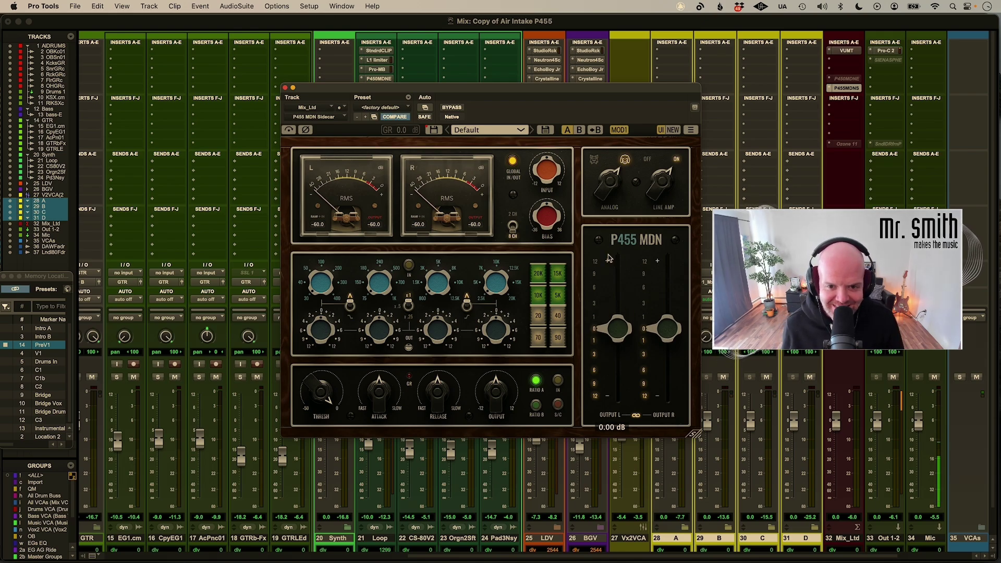
pyautogui.moveTo(547, 178)
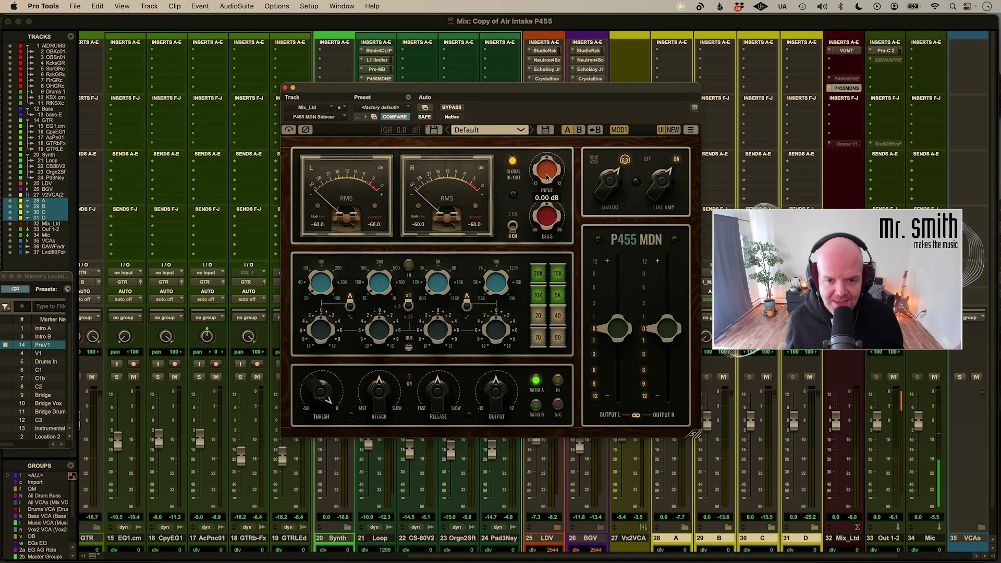
pyautogui.moveTo(553, 224)
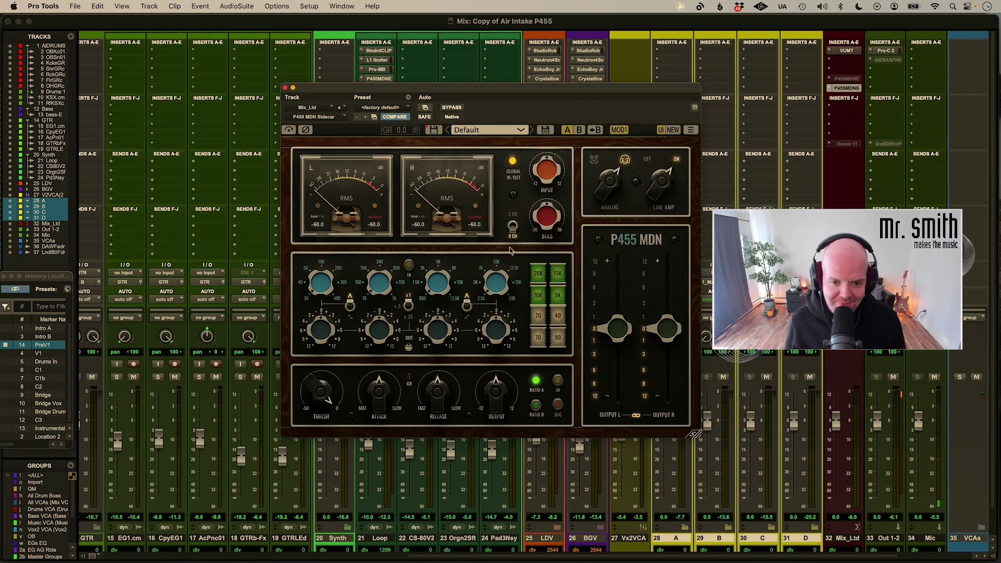
# Toggle the Line Amp off and on and try the MOD2 converter option with 8 CH summing, ending on MOD1
pyautogui.click(513, 219)
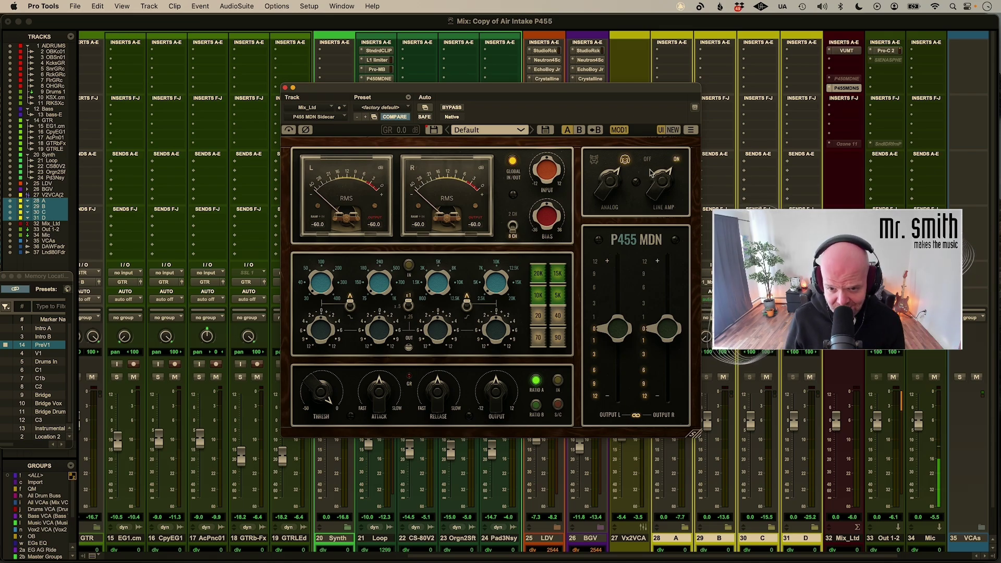
pyautogui.click(667, 176)
pyautogui.click(667, 176)
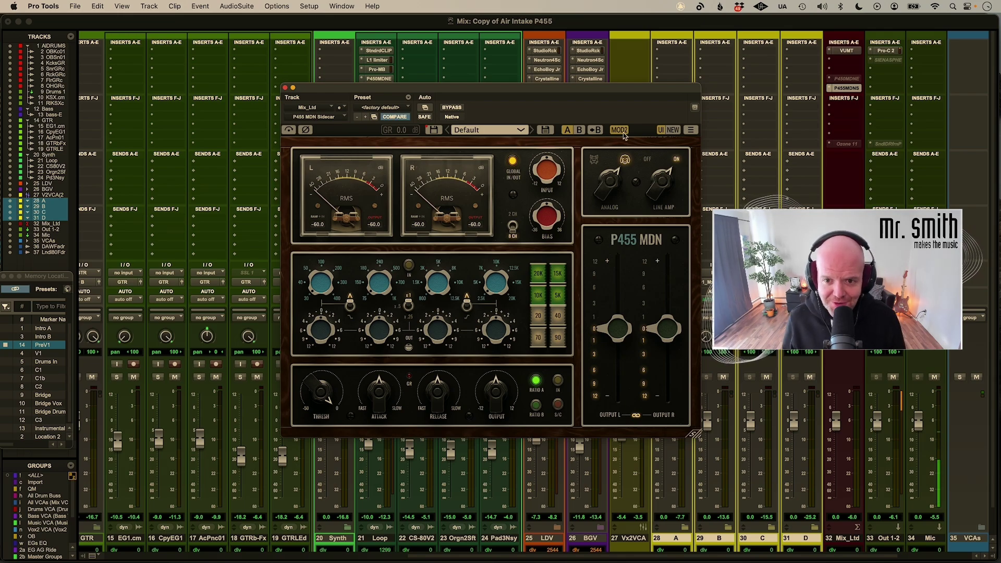
pyautogui.click(619, 131)
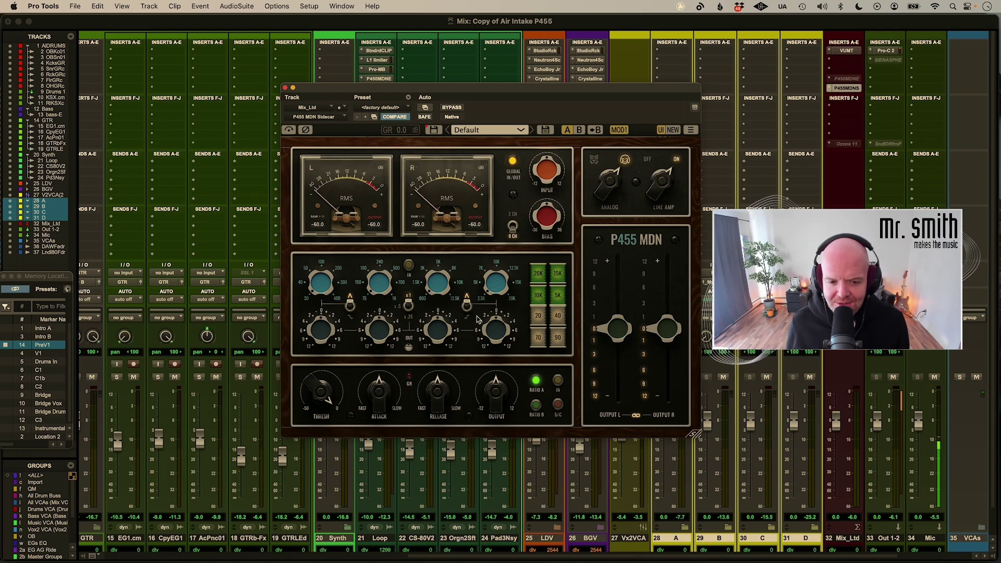
# Reactivate the P450 MDN EQ insert on Mix_Ltd and open its window beside the P455 MDN window for comparison
pyautogui.keyDown('ctrl'); pyautogui.keyDown('super'); pyautogui.click(846, 79); pyautogui.keyUp('super'); pyautogui.keyUp('ctrl')
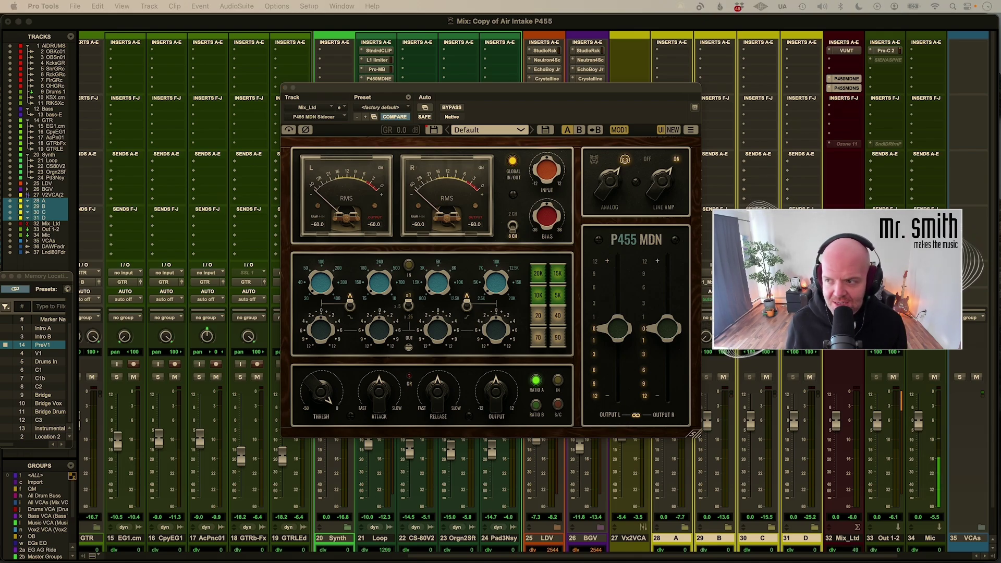
pyautogui.click(846, 79)
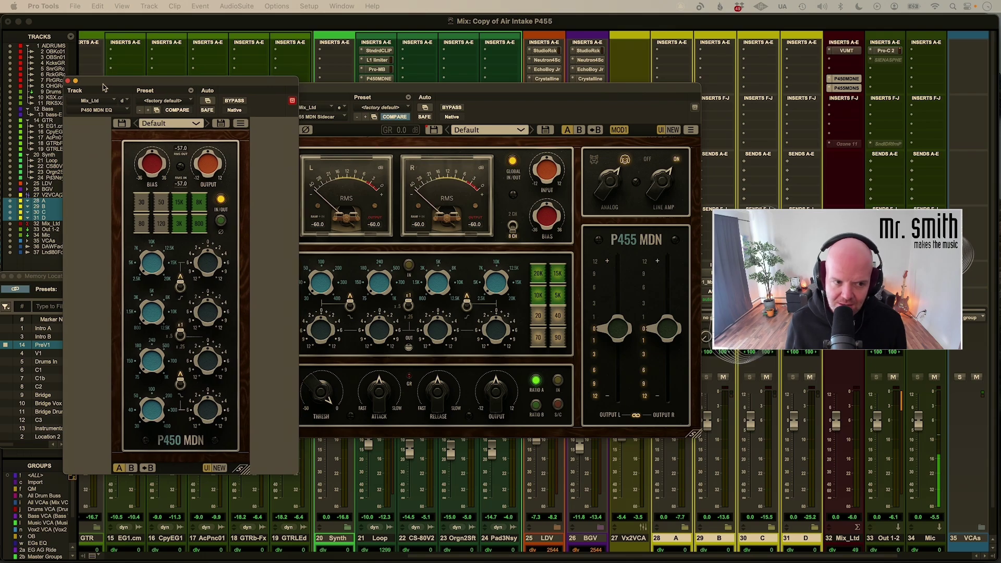
pyautogui.moveTo(103, 88); pyautogui.dragTo(56, 86)
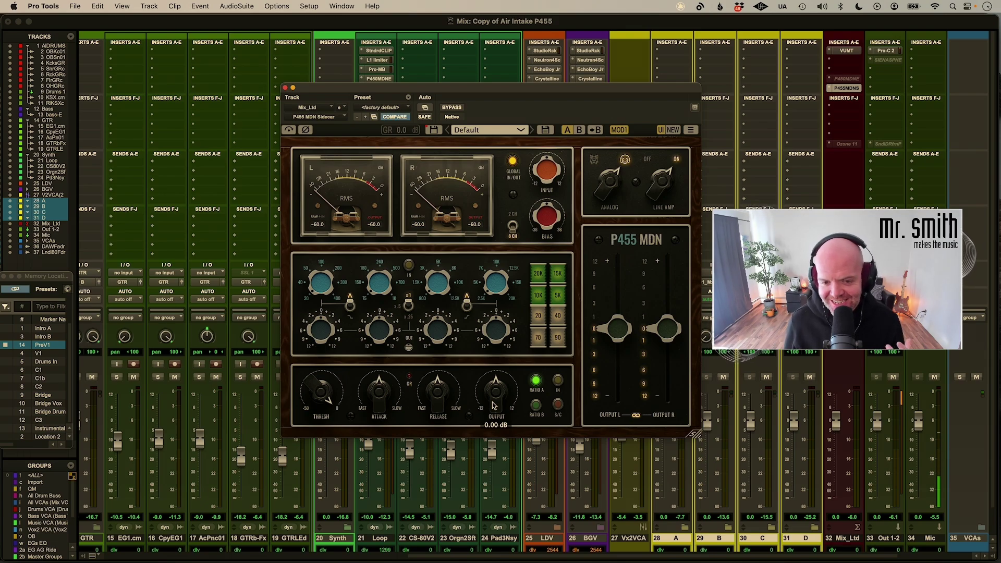
# Bypass and re-engage the P455 MDN on Mix_Ltd, and look over the tracks and inserts across the whole mix
pyautogui.click(288, 130)
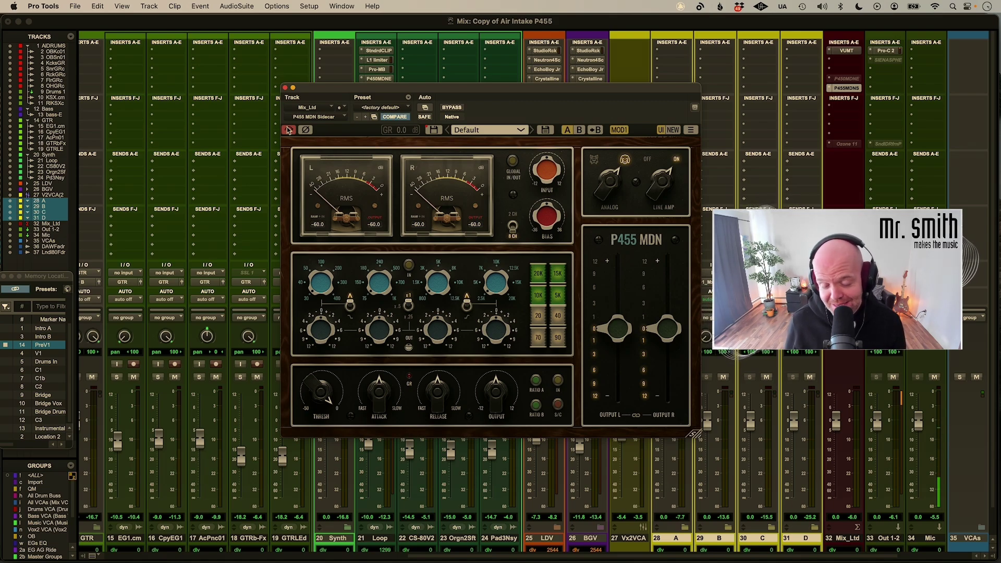
pyautogui.click(288, 129)
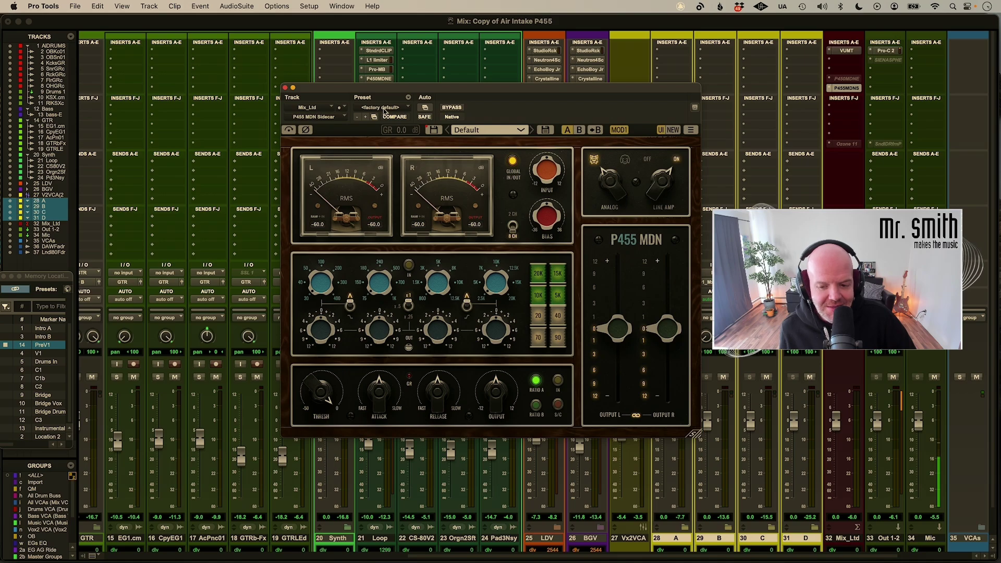
pyautogui.hscroll(10, 227, 104)
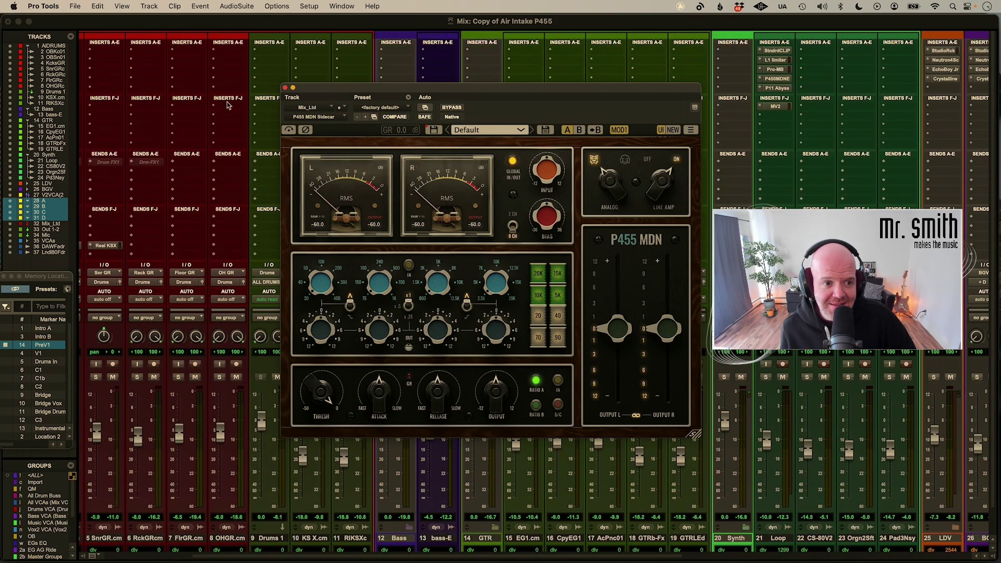
pyautogui.hscroll(-10, 226, 104)
pyautogui.hscroll(5, 227, 105)
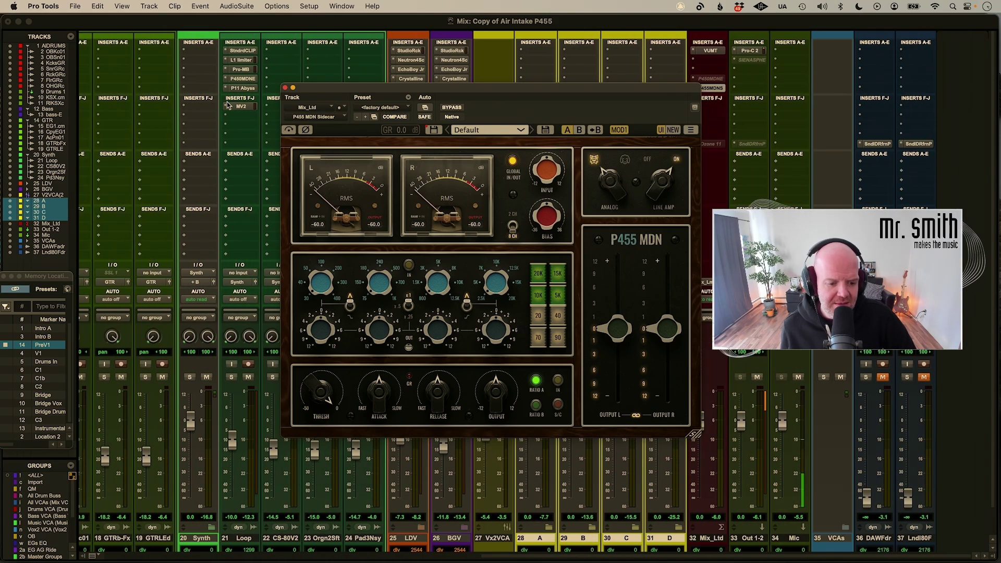
pyautogui.hscroll(-20, 227, 104)
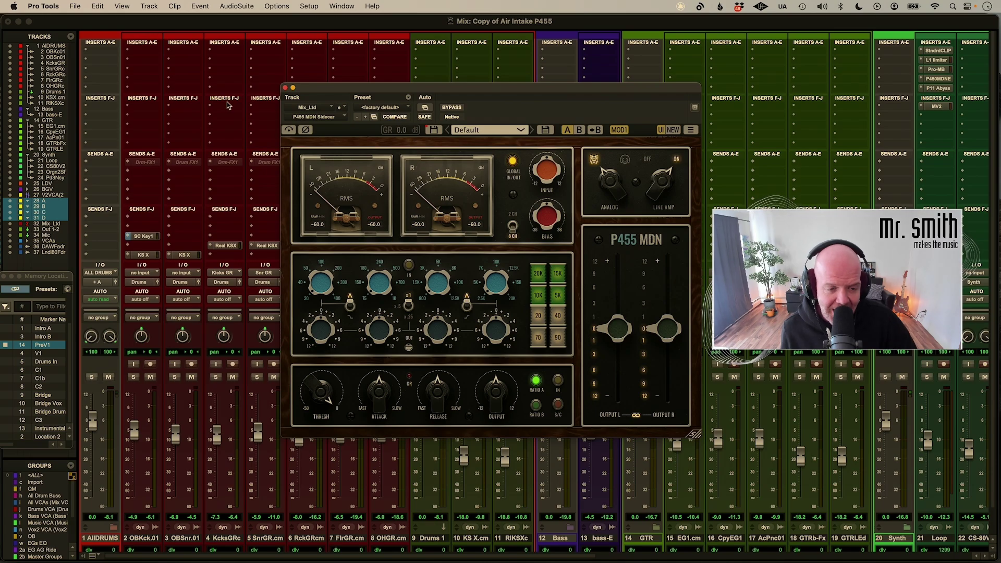
pyautogui.hscroll(20, 226, 104)
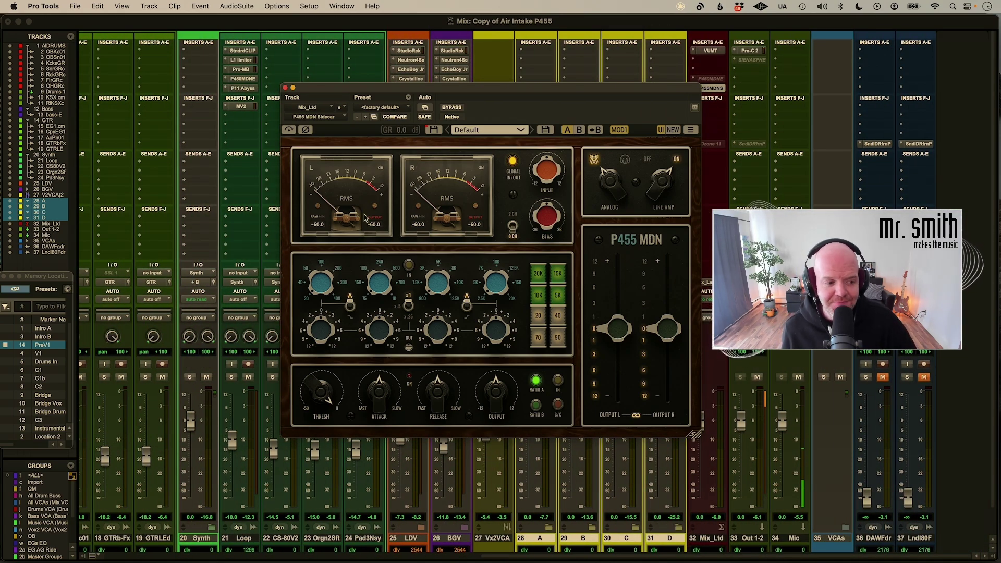
# Bypass the P455 MDN, start playback of the mix and shift the plugin window slightly to the left
pyautogui.click(291, 132)
pyautogui.press('space')
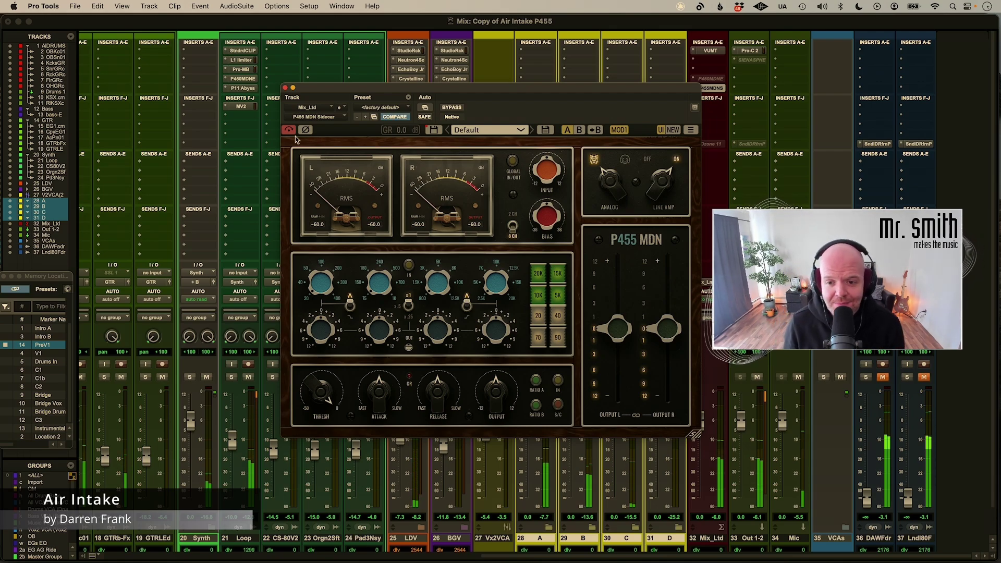
pyautogui.moveTo(443, 90); pyautogui.dragTo(405, 91)
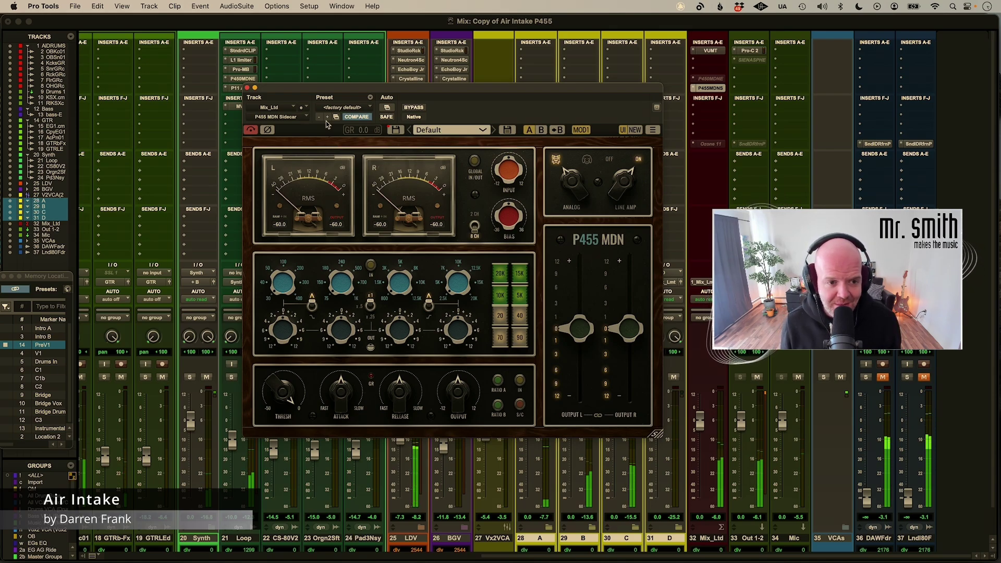
# Compare the playing mix with and without the P455 MDN by repeatedly toggling its bypass, ending with the plugin engaged
pyautogui.click(250, 129)
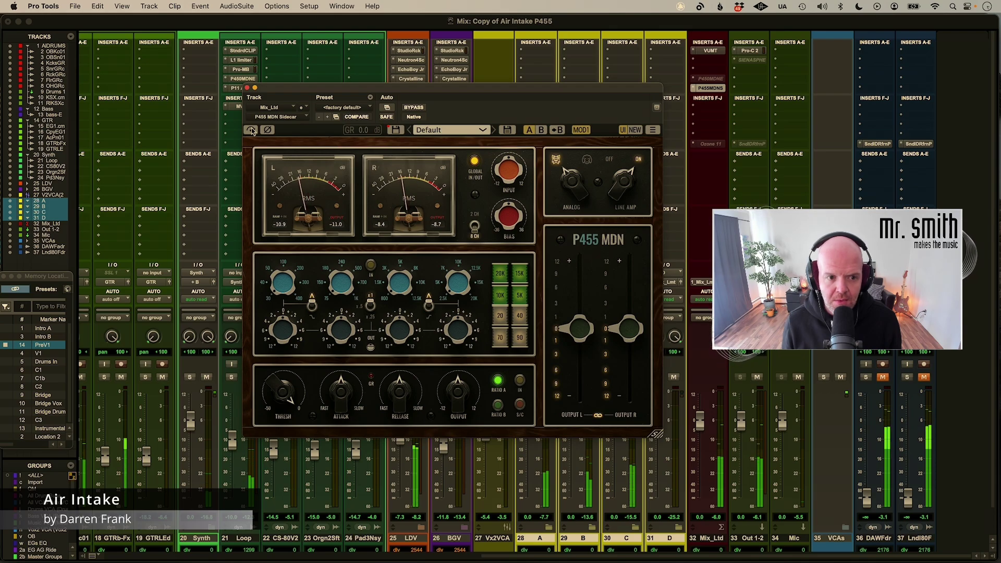
pyautogui.click(251, 130)
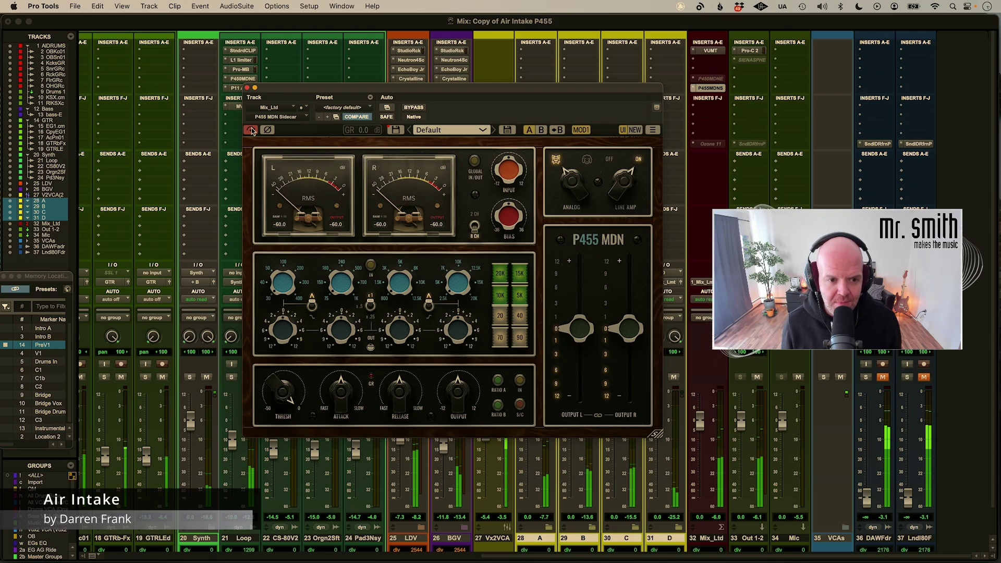
pyautogui.click(251, 129)
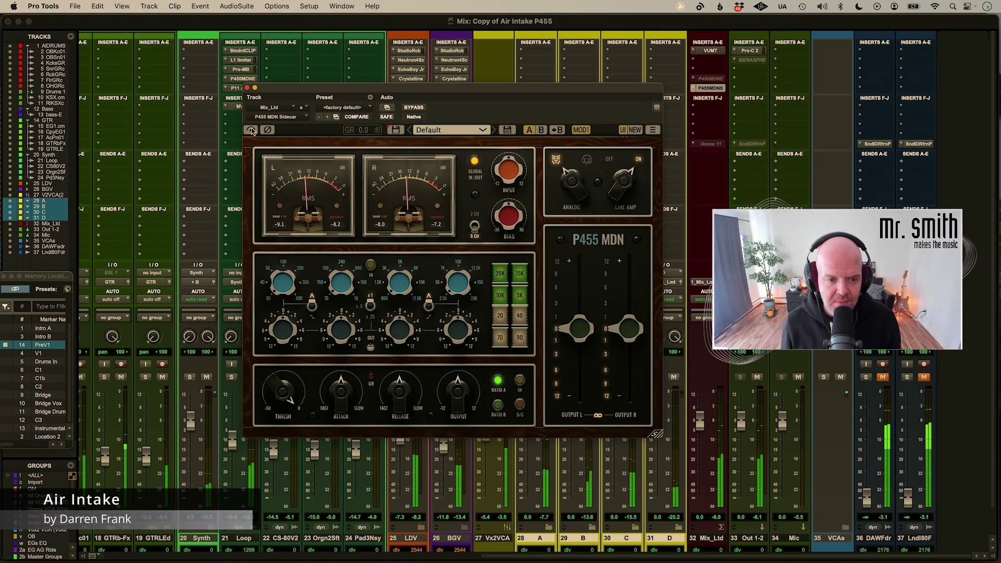
pyautogui.click(251, 130)
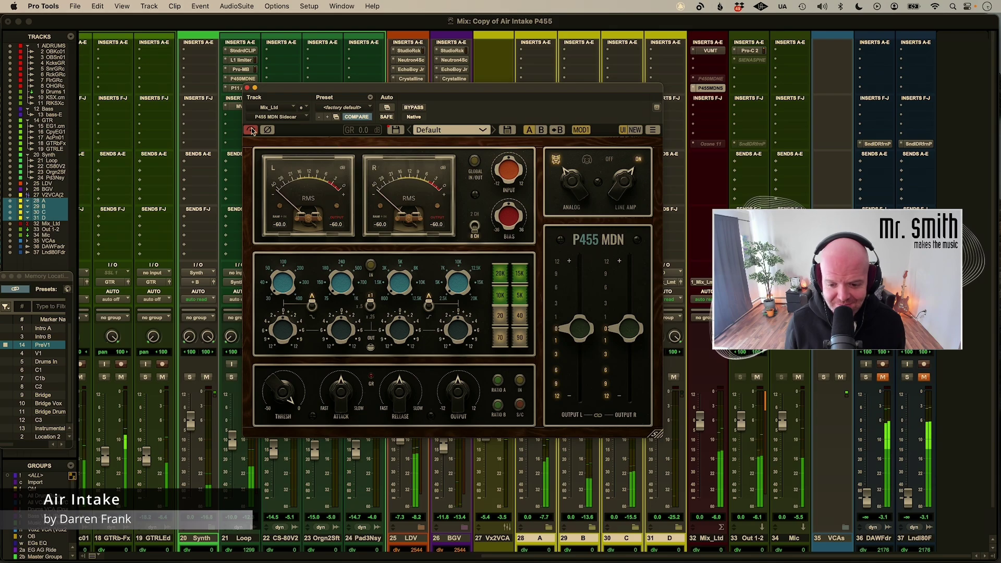
pyautogui.click(251, 130)
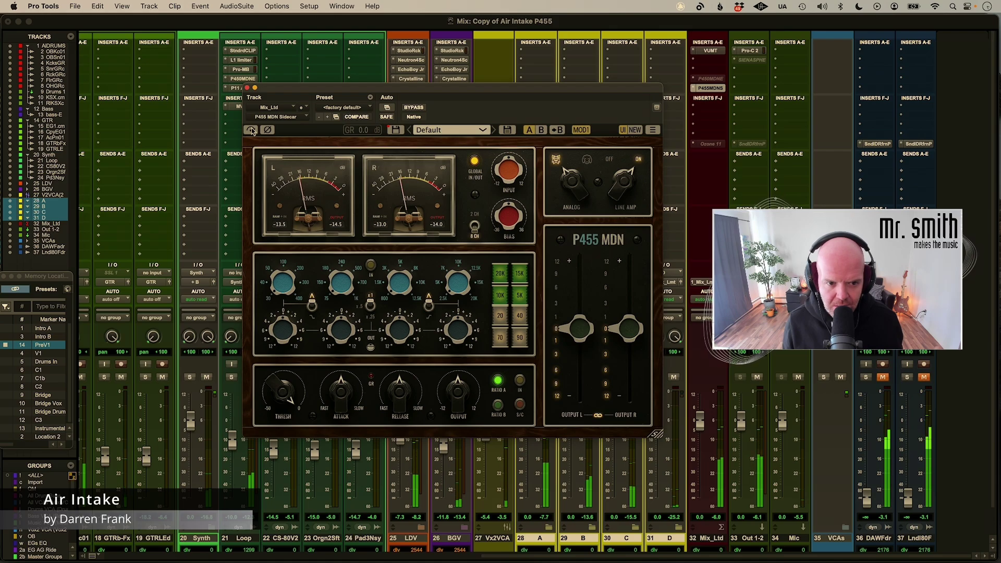
pyautogui.click(251, 130)
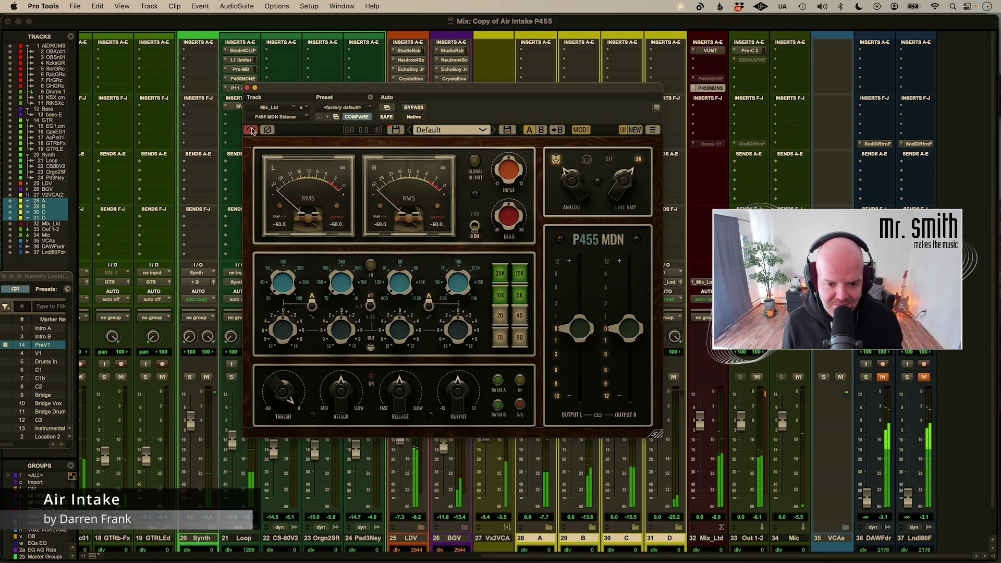
pyautogui.click(251, 130)
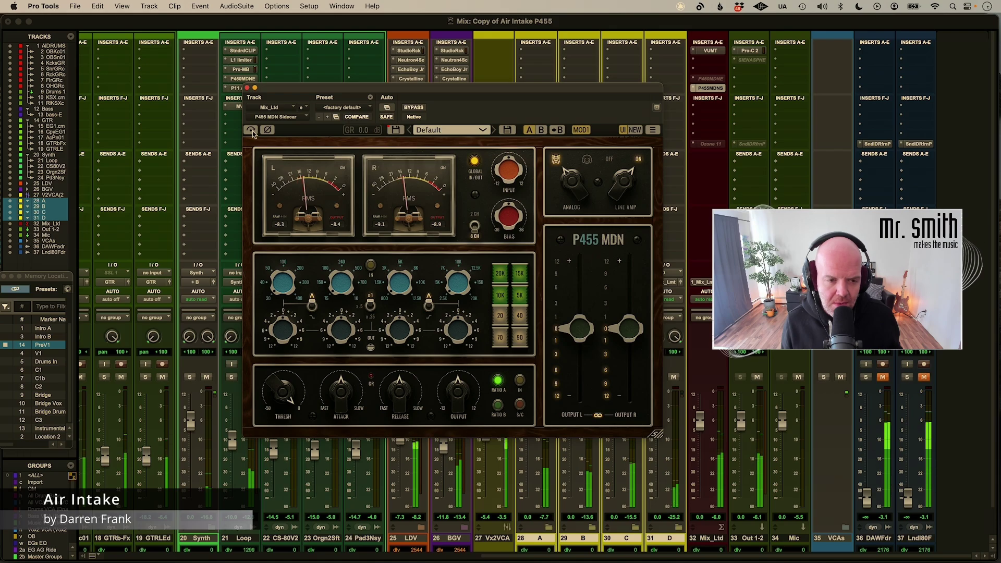
pyautogui.click(250, 130)
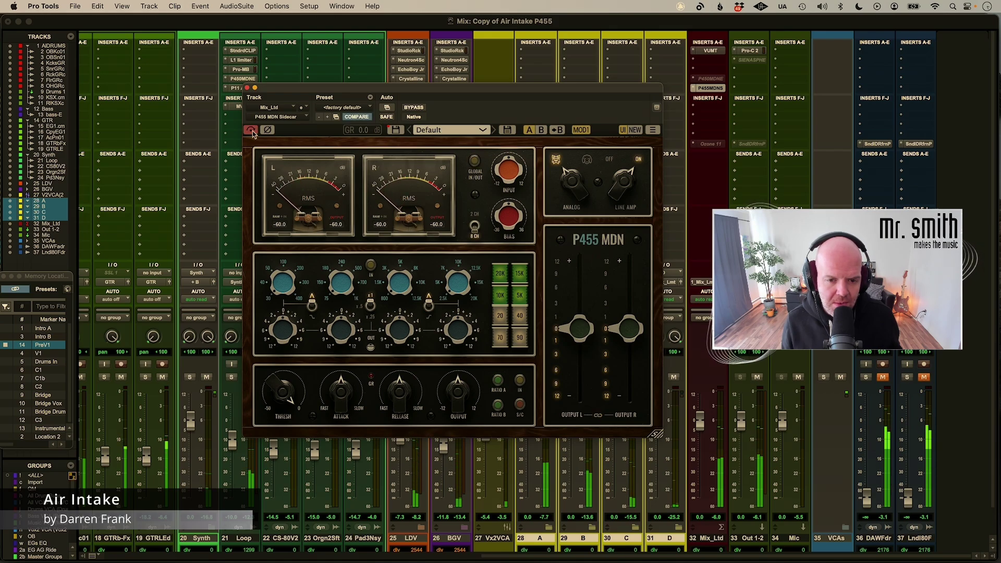
pyautogui.click(251, 129)
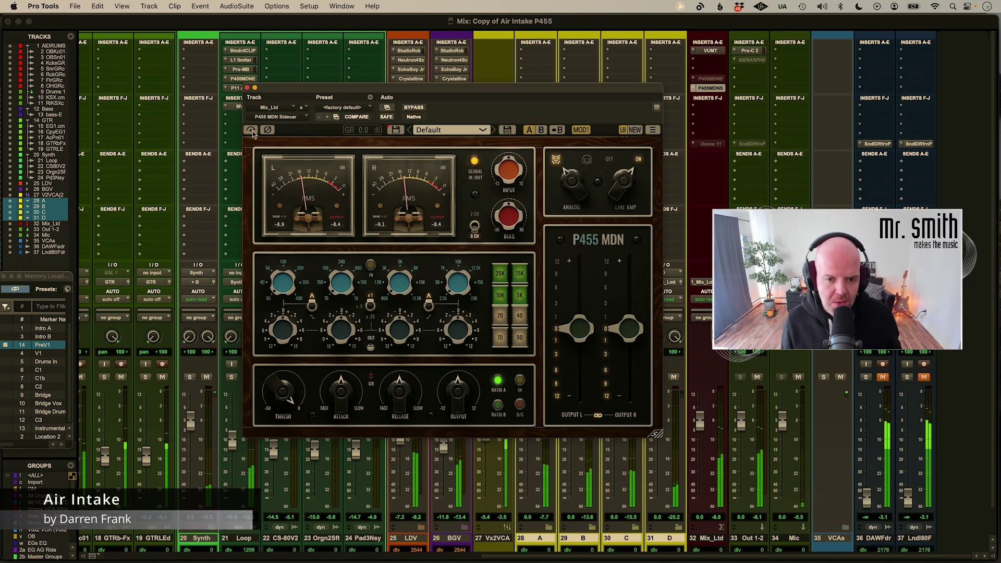
# Check the P455 MDN's Audio Dimming Transition option without changing it
pyautogui.moveTo(496, 240)
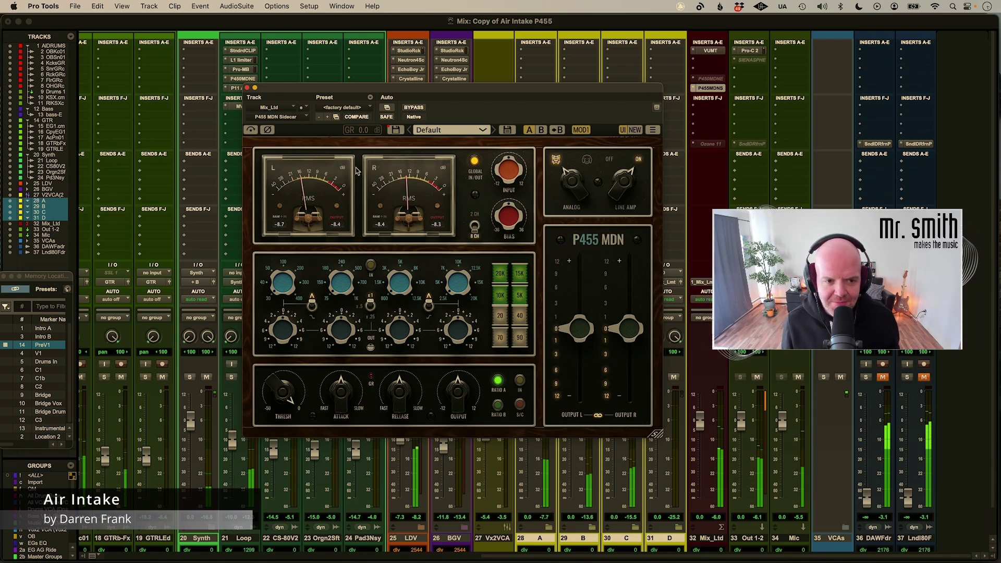
pyautogui.click(653, 130)
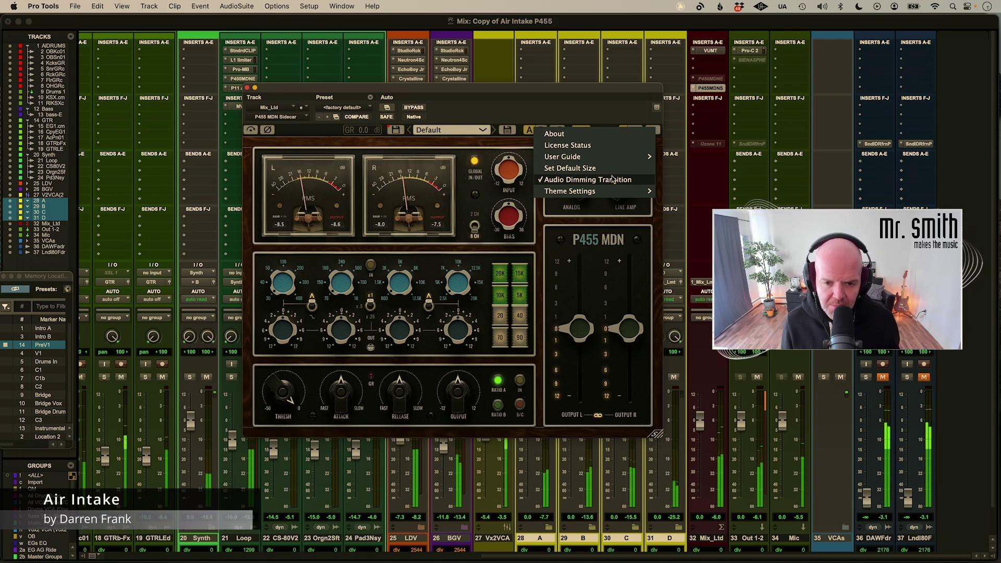
pyautogui.click(574, 100)
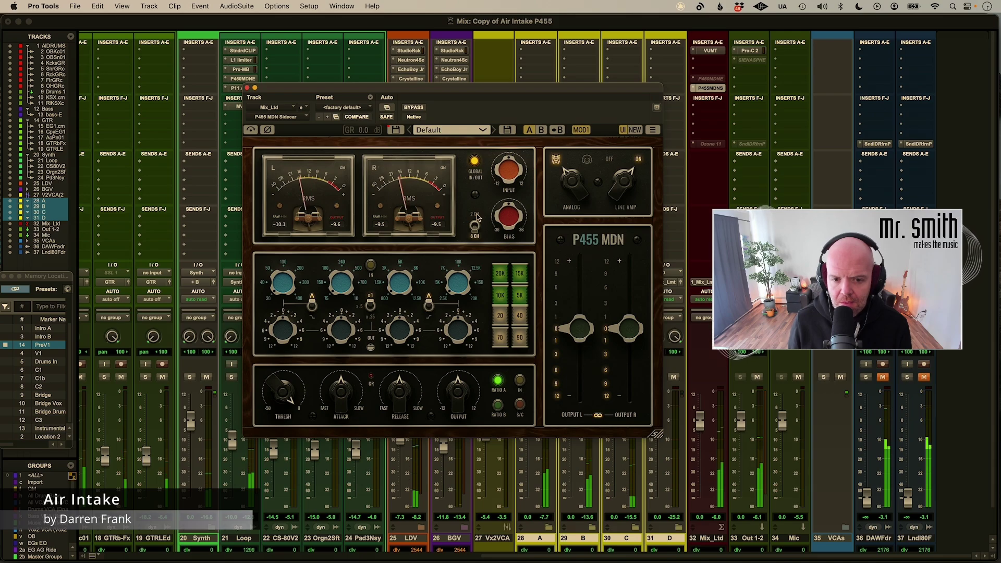
# Compare 2 CH and 8 CH summing repeatedly on the playing mix, ending on 8 CH
pyautogui.click(475, 225)
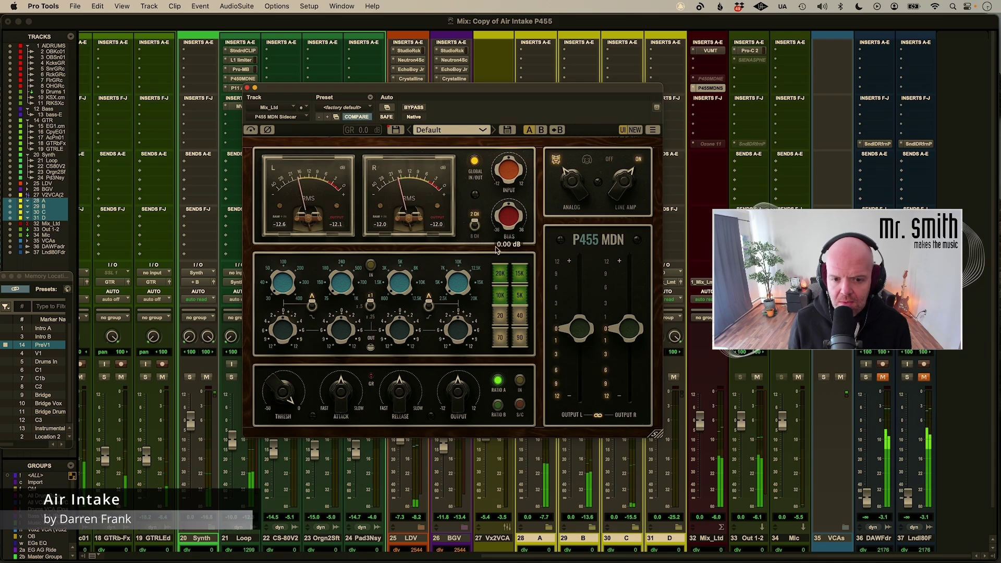
pyautogui.click(475, 227)
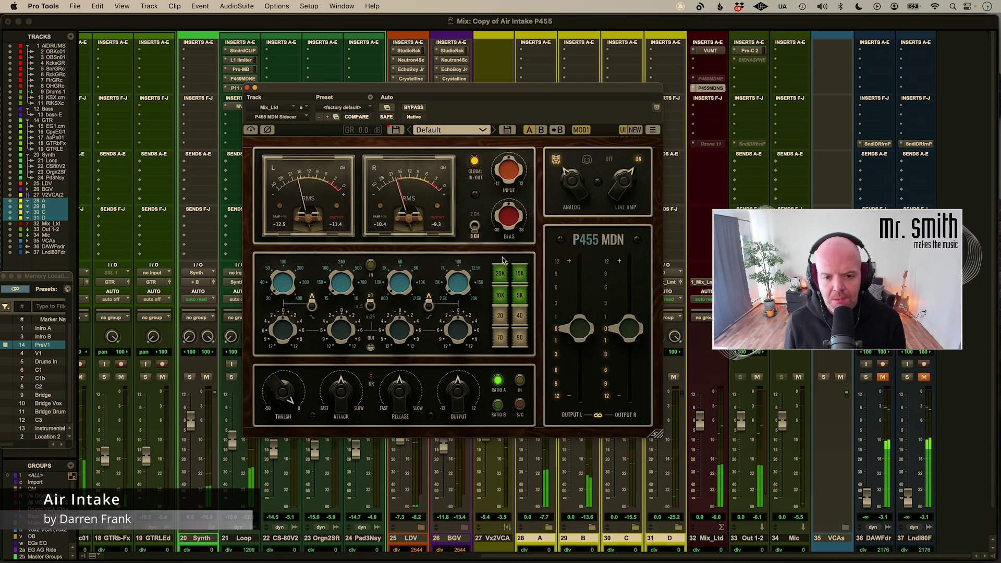
pyautogui.click(475, 223)
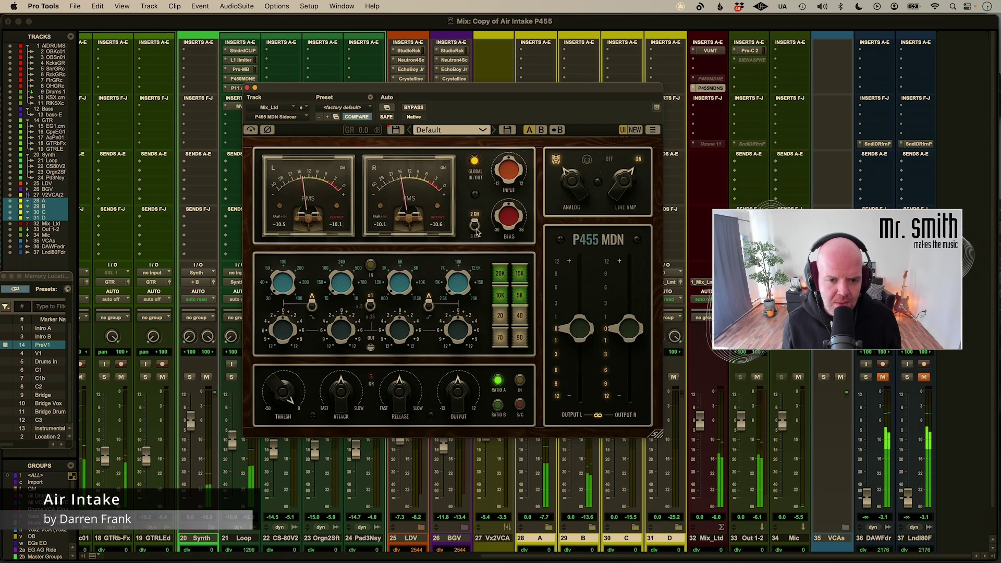
pyautogui.click(474, 225)
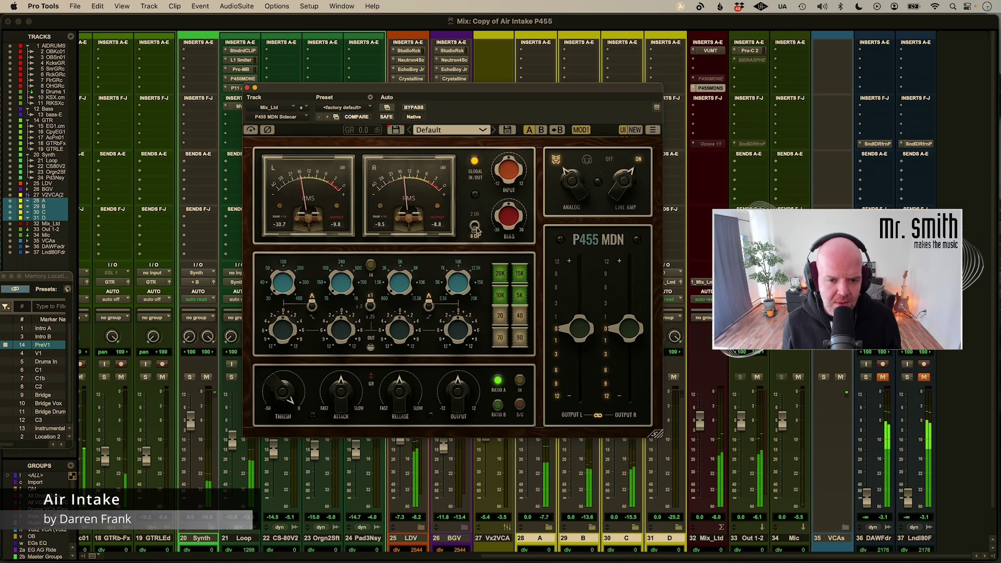
pyautogui.click(477, 225)
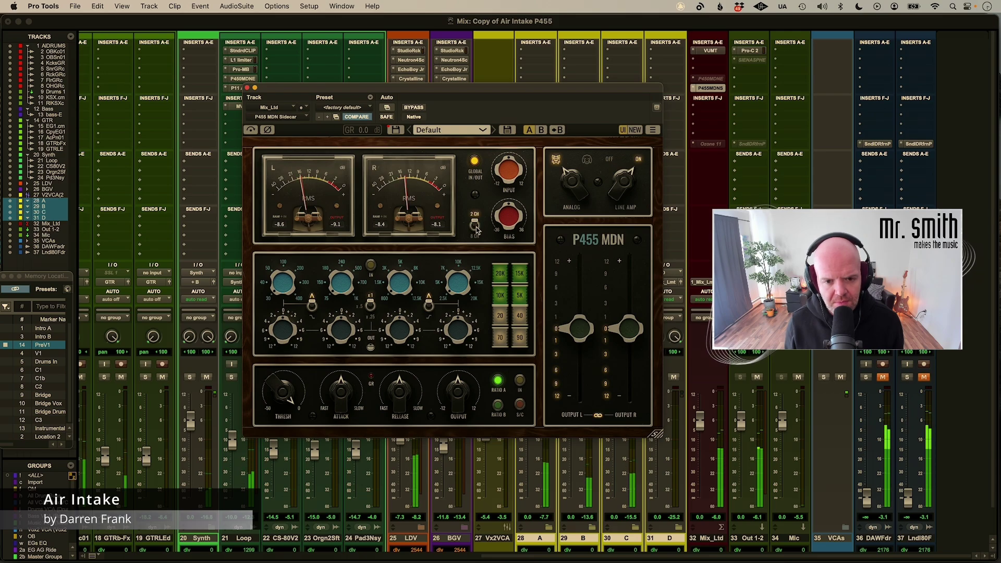
pyautogui.click(476, 225)
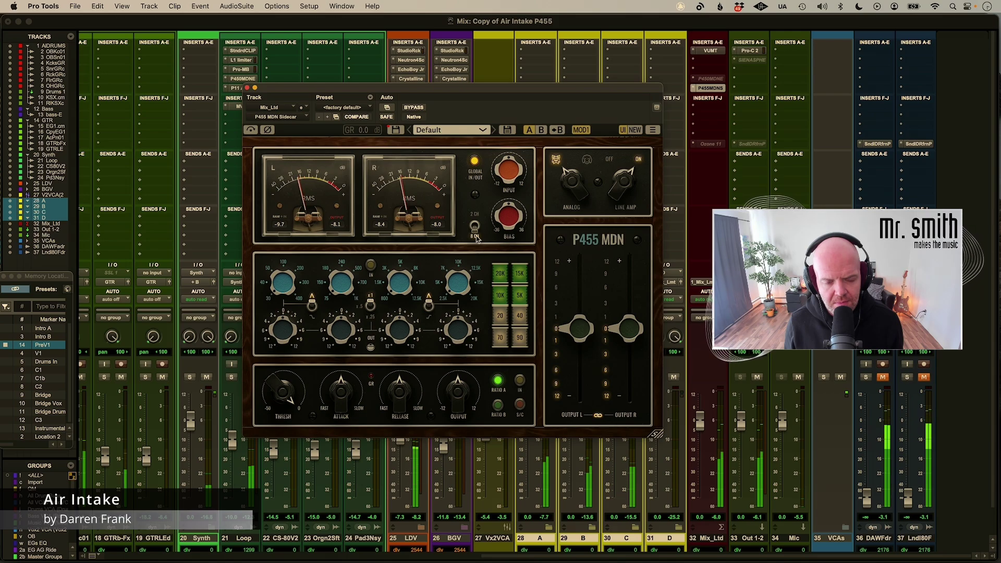
pyautogui.click(473, 234)
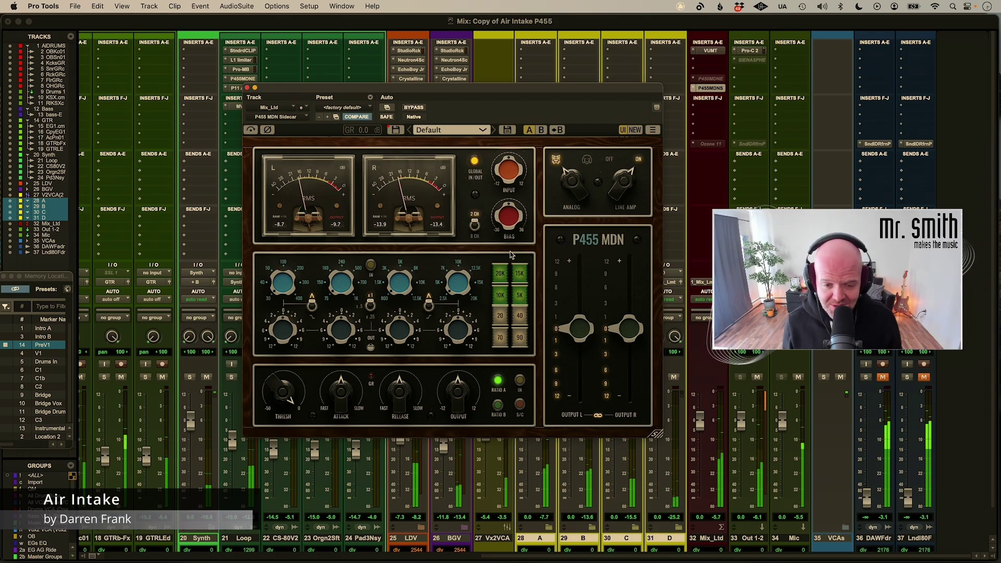
pyautogui.click(475, 225)
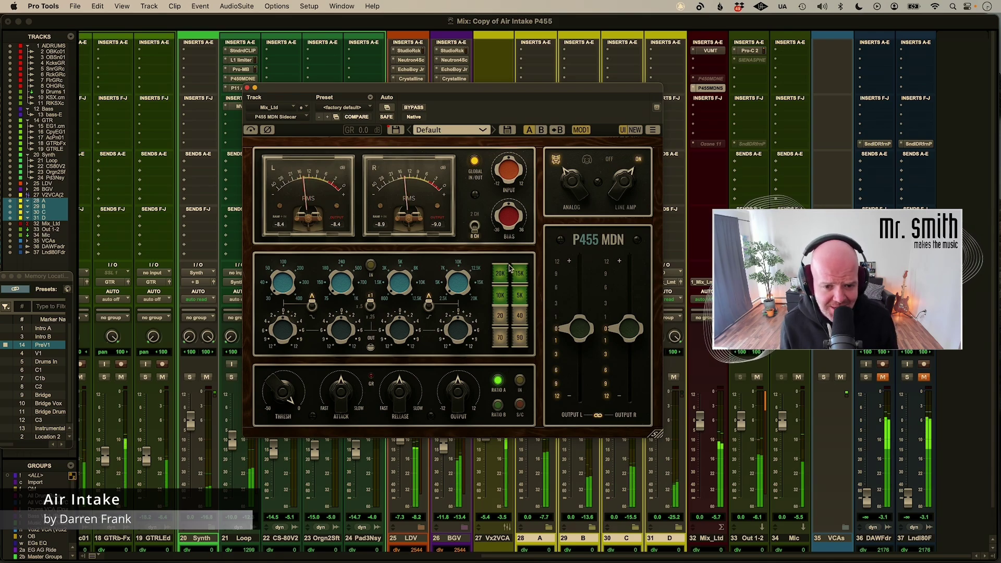
pyautogui.click(473, 225)
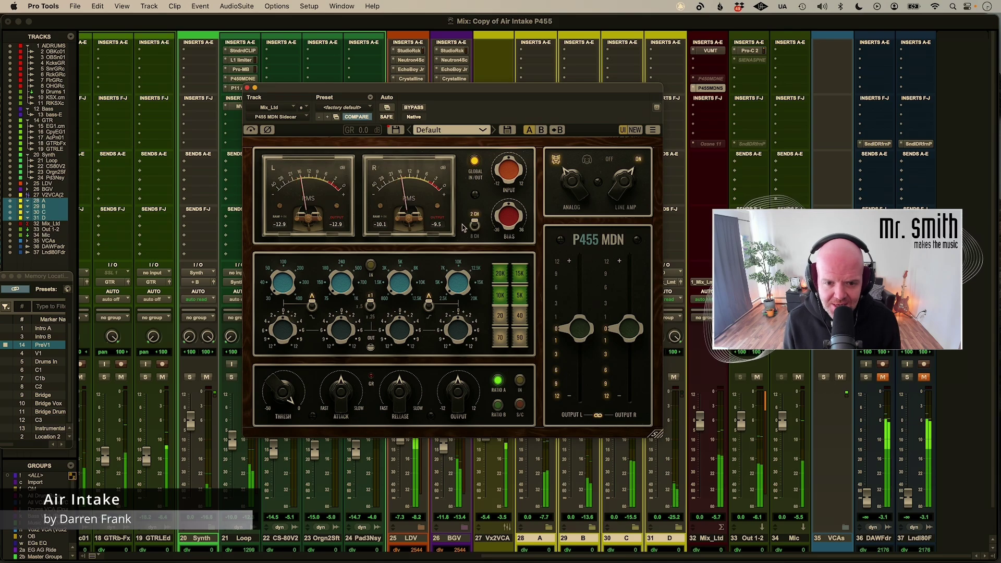
pyautogui.click(473, 239)
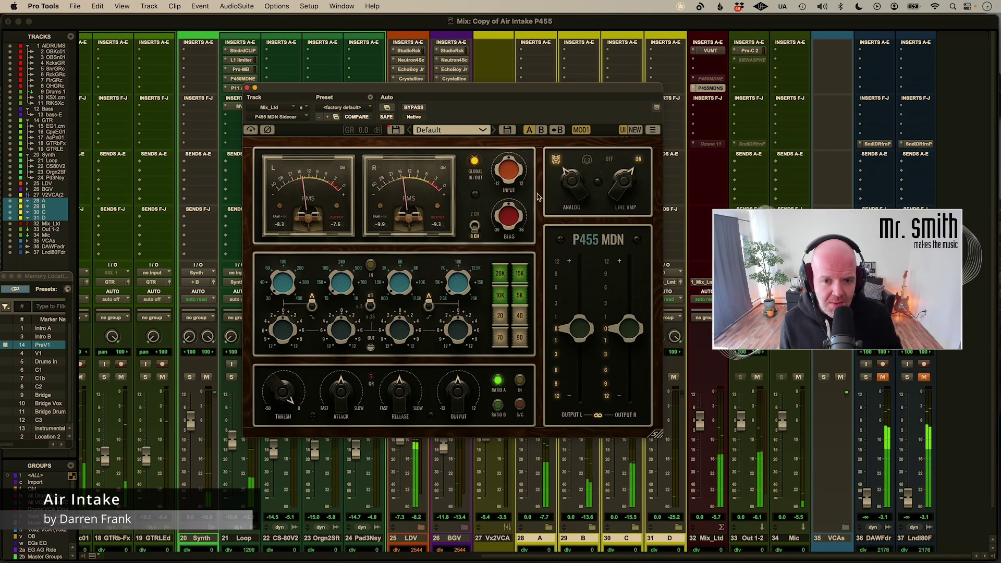
# Compare the two Analog emulations twice on the playing mix, ending on the first emulation
pyautogui.moveTo(522, 181)
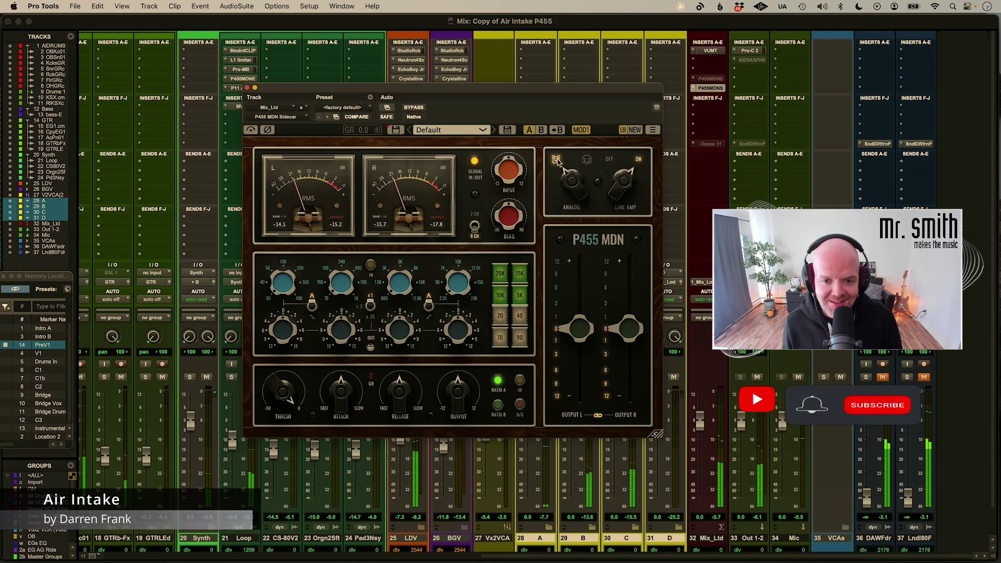
pyautogui.click(587, 160)
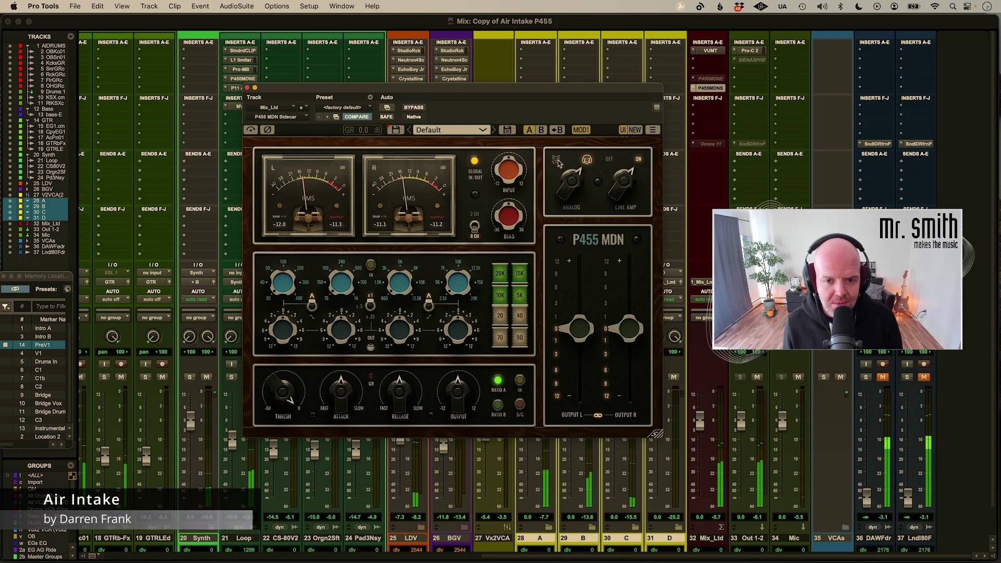
pyautogui.click(575, 180)
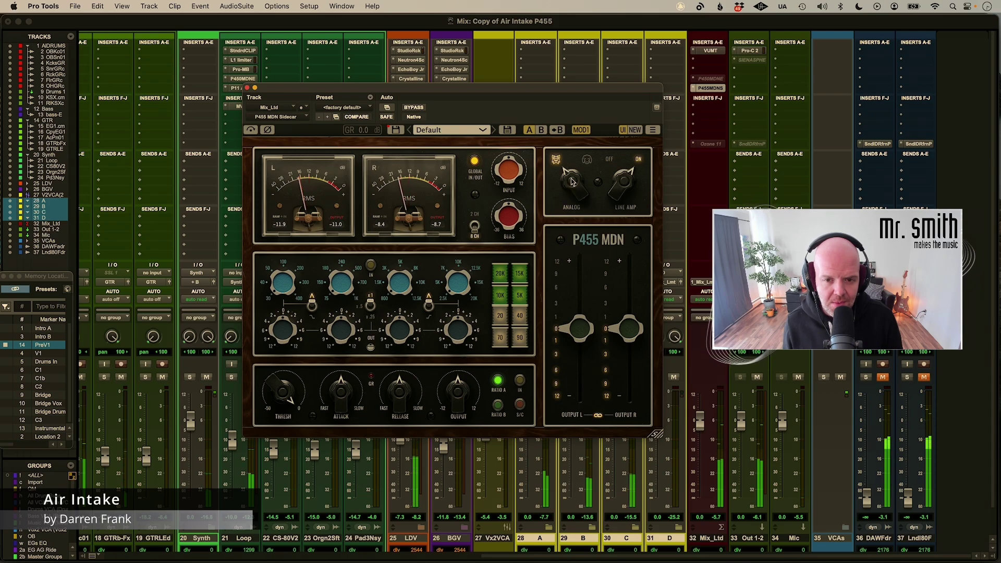
pyautogui.moveTo(572, 180); pyautogui.dragTo(584, 163)
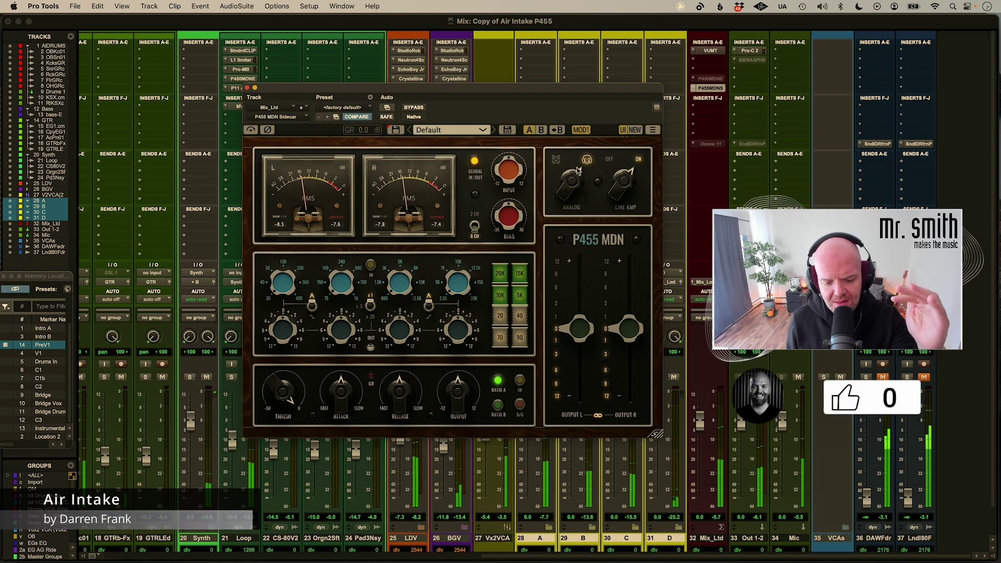
pyautogui.click(574, 176)
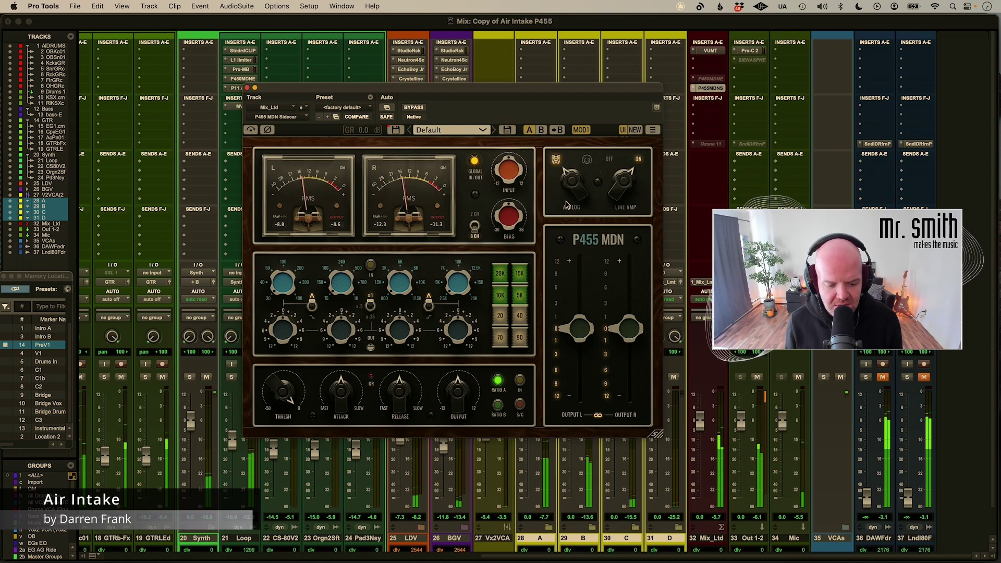
# Compare the two Analog emulations again on the playing mix, ending on the second emulation
pyautogui.moveTo(568, 201); pyautogui.dragTo(582, 215)
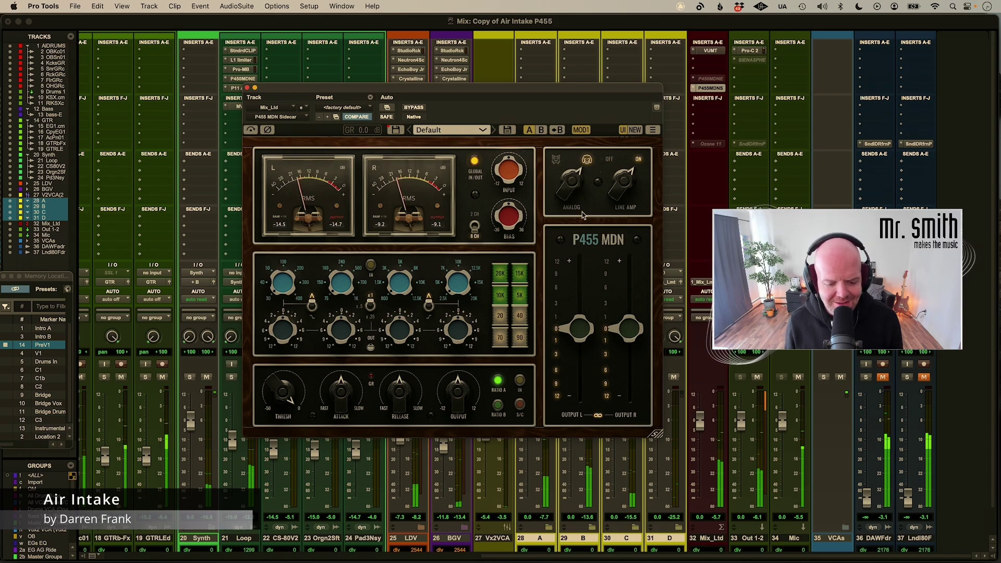
pyautogui.click(573, 181)
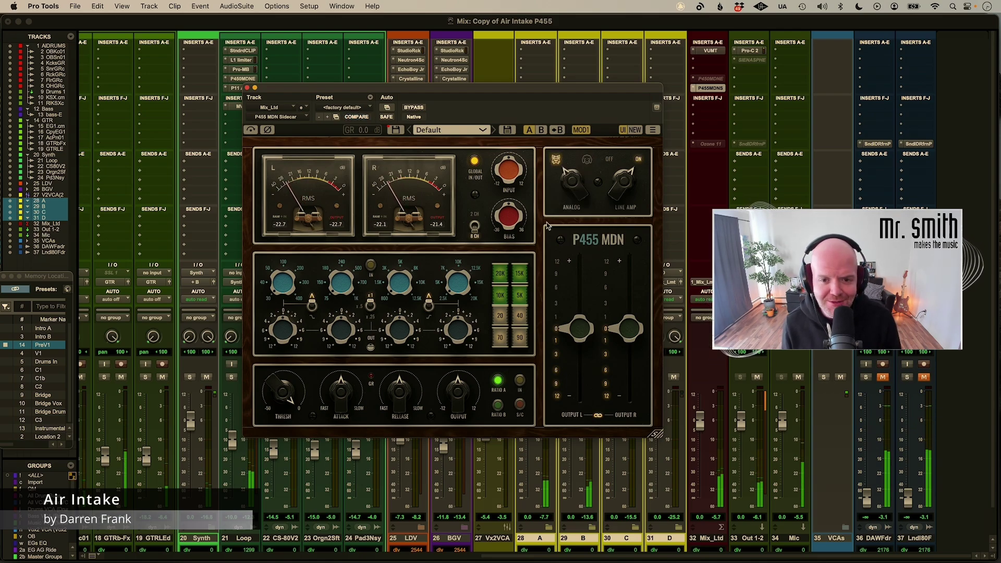
pyautogui.click(572, 181)
# Compare the playing mix with the Line Amp off and on repeatedly, ending with it on
pyautogui.click(623, 181)
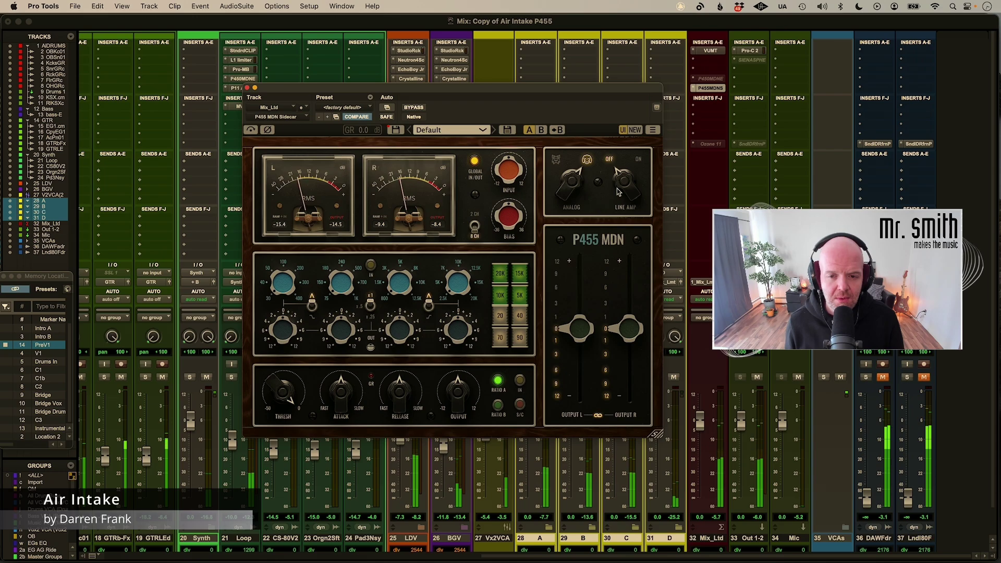
pyautogui.click(637, 161)
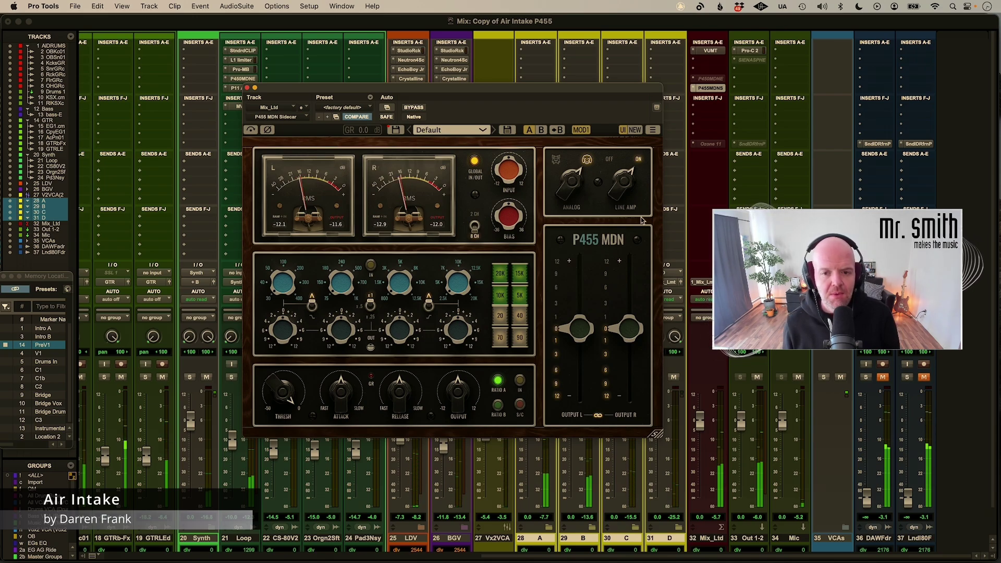
pyautogui.click(624, 176)
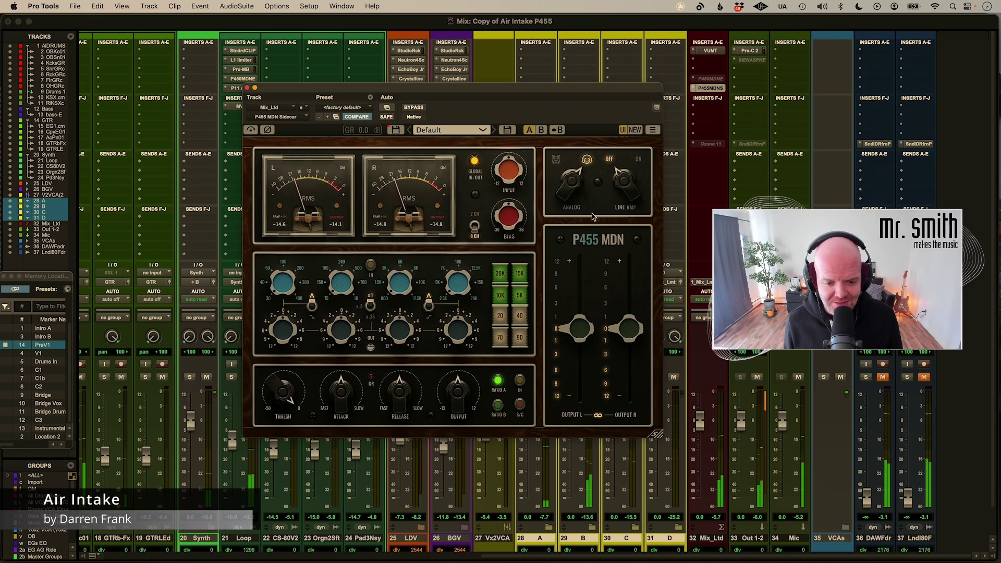
pyautogui.click(626, 180)
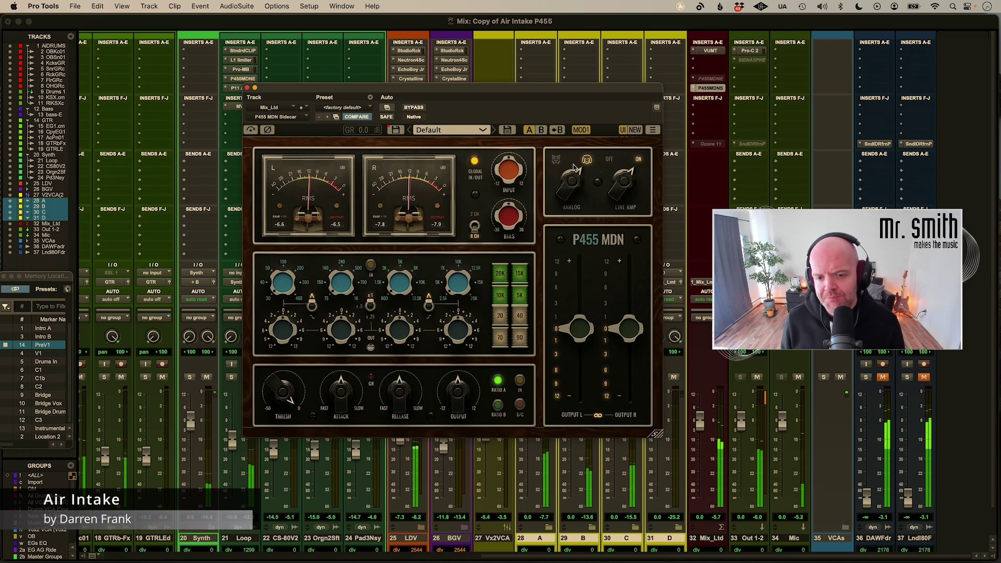
pyautogui.click(627, 179)
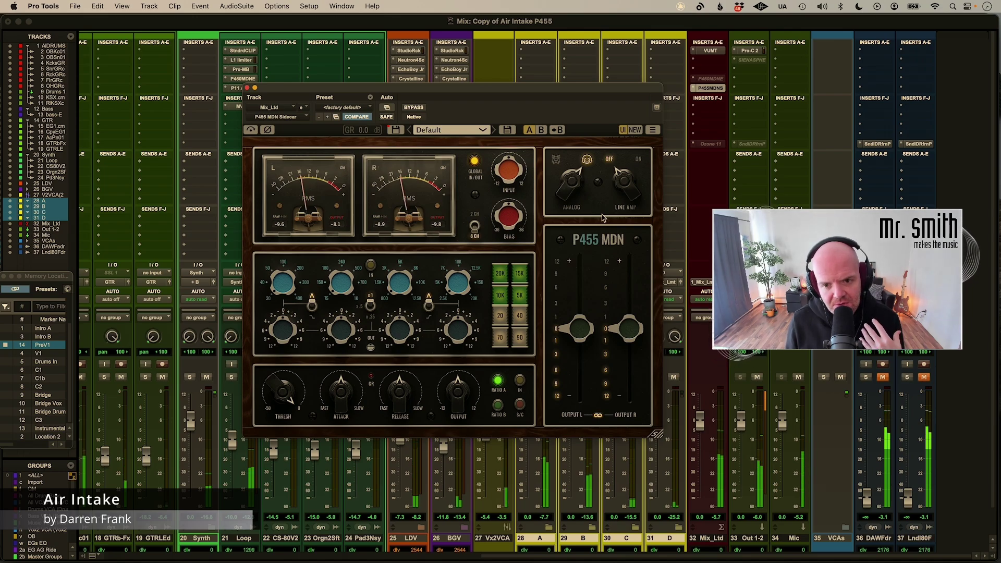
pyautogui.click(636, 165)
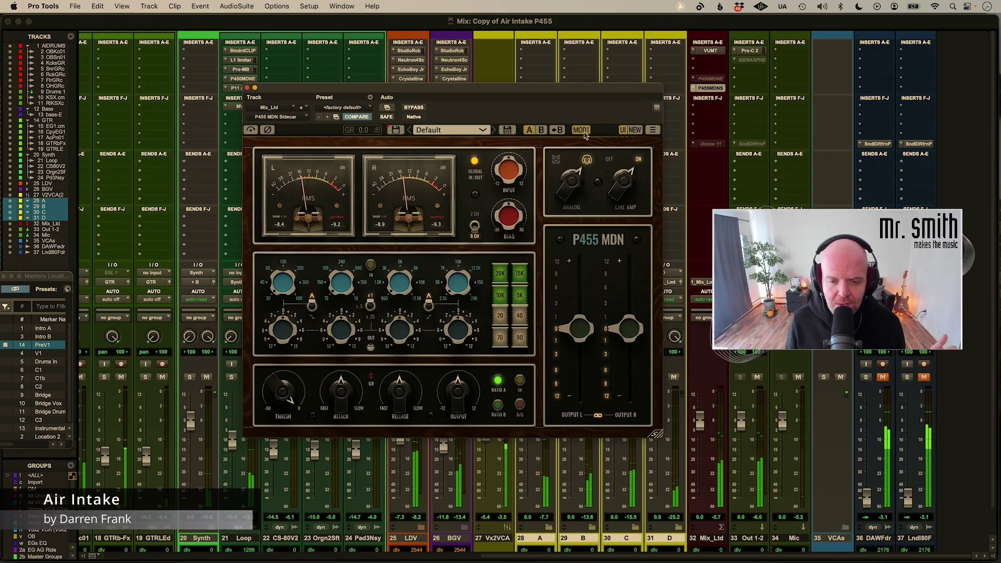
# Compare the MOD1 and MOD2 modes repeatedly on the playing mix, ending on MOD1
pyautogui.click(583, 132)
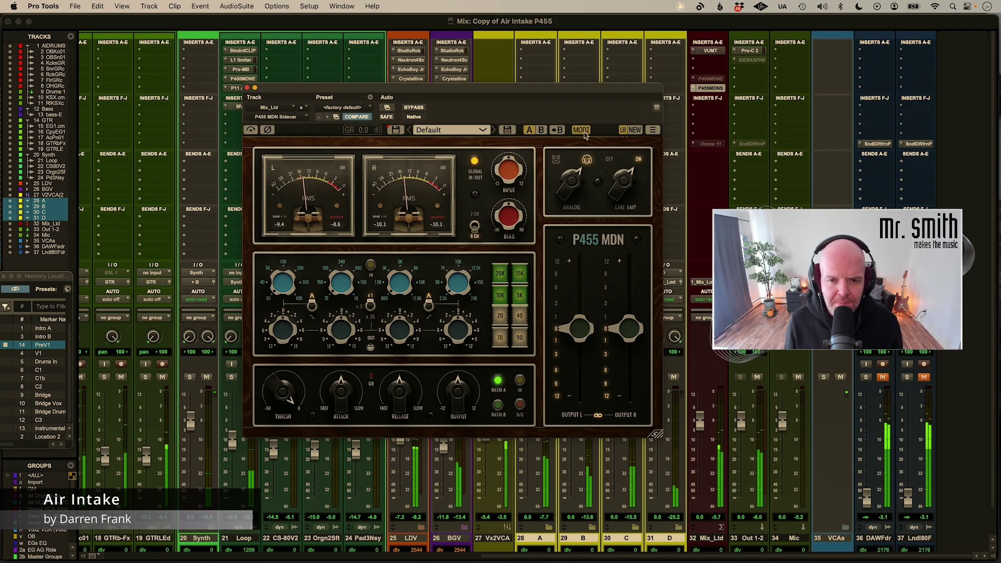
pyautogui.click(582, 132)
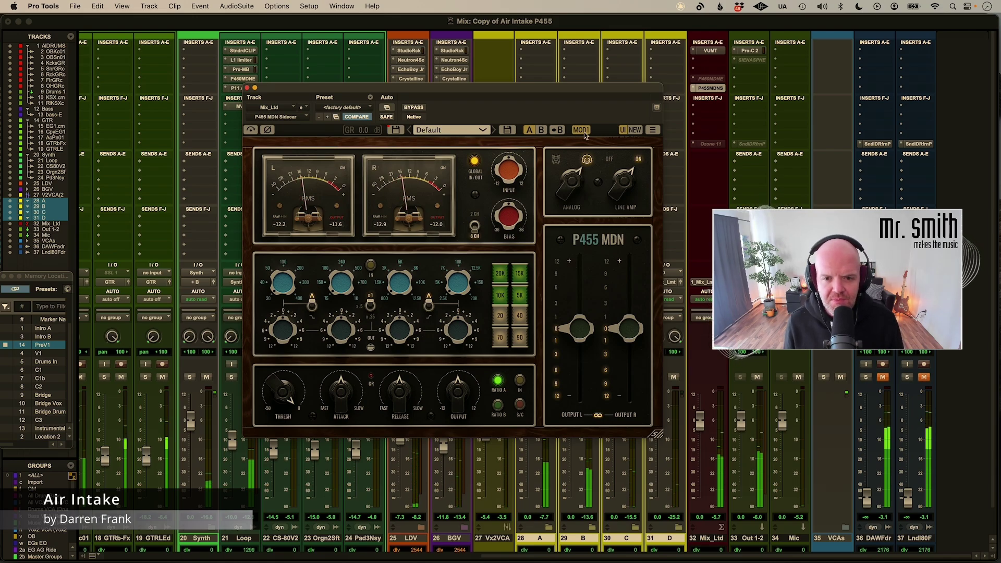
pyautogui.click(582, 131)
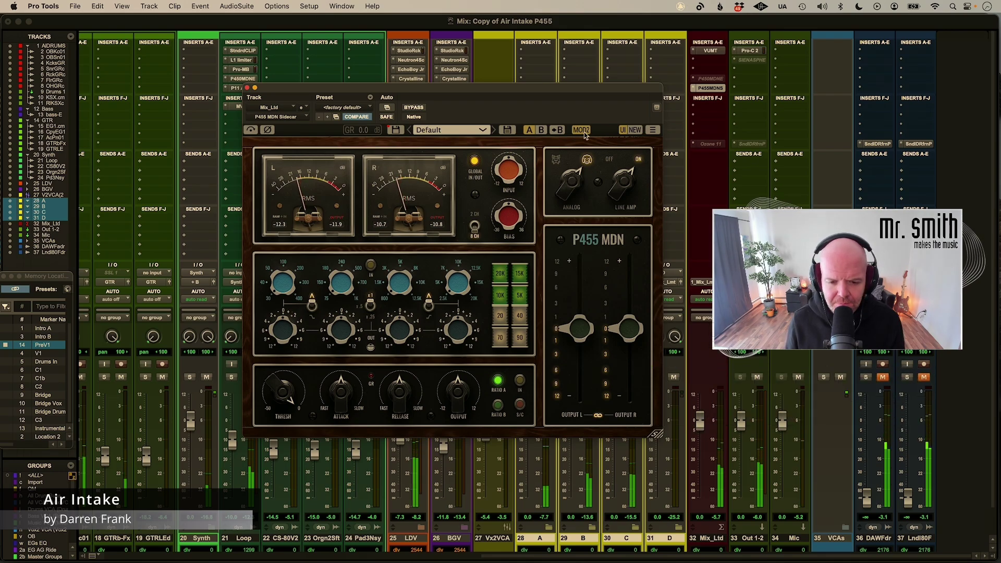
pyautogui.click(581, 131)
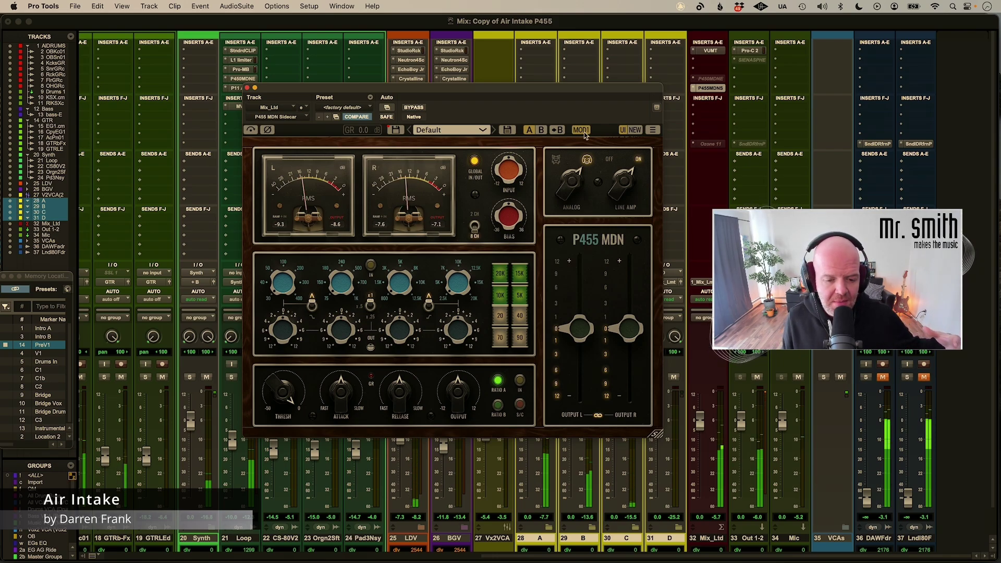
pyautogui.click(582, 130)
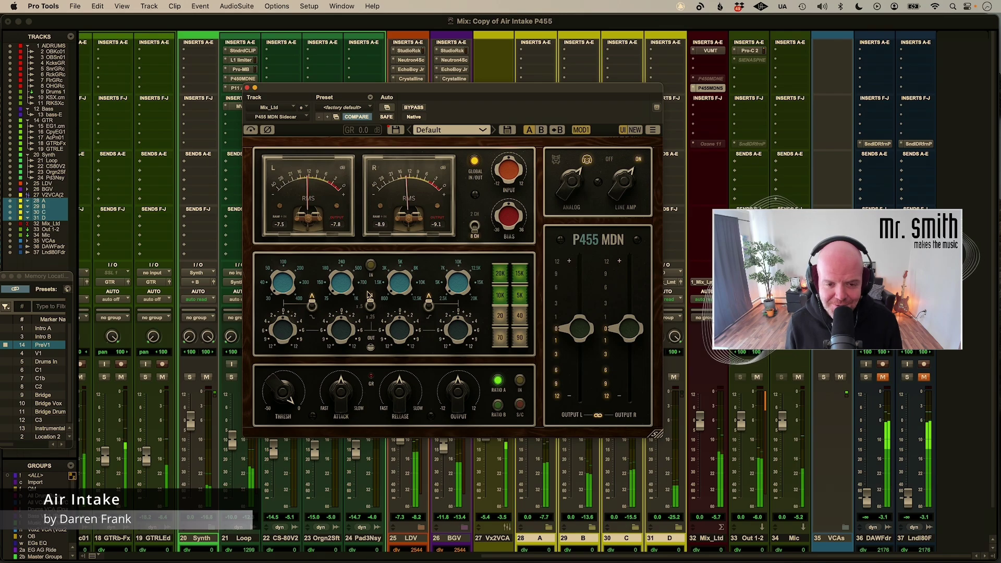
# Compare the mix with the P455 MDN bypassed and engaged, and check the INPUT section of its user guide in Preview
pyautogui.click(250, 131)
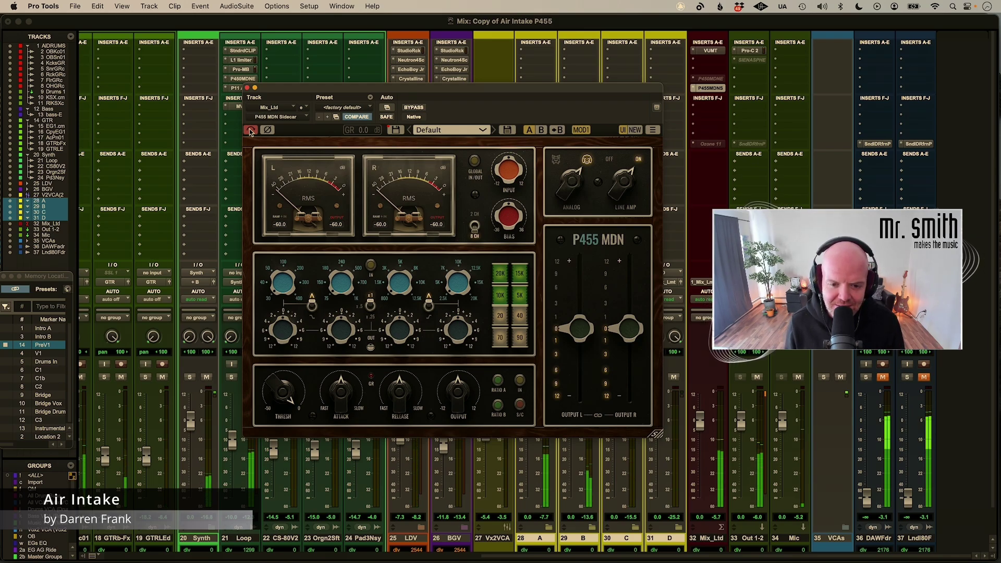
pyautogui.click(250, 131)
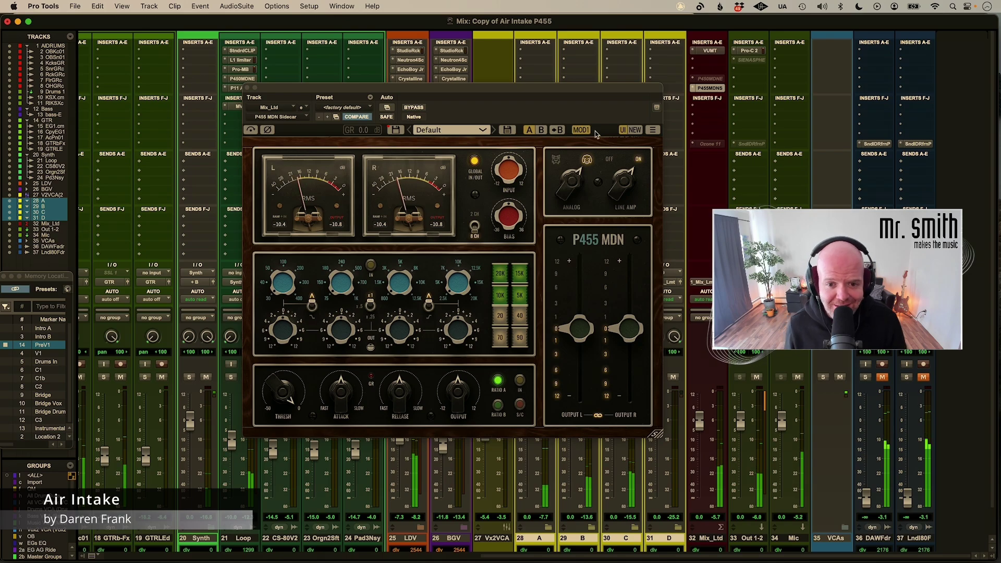
pyautogui.press('super+Tab')
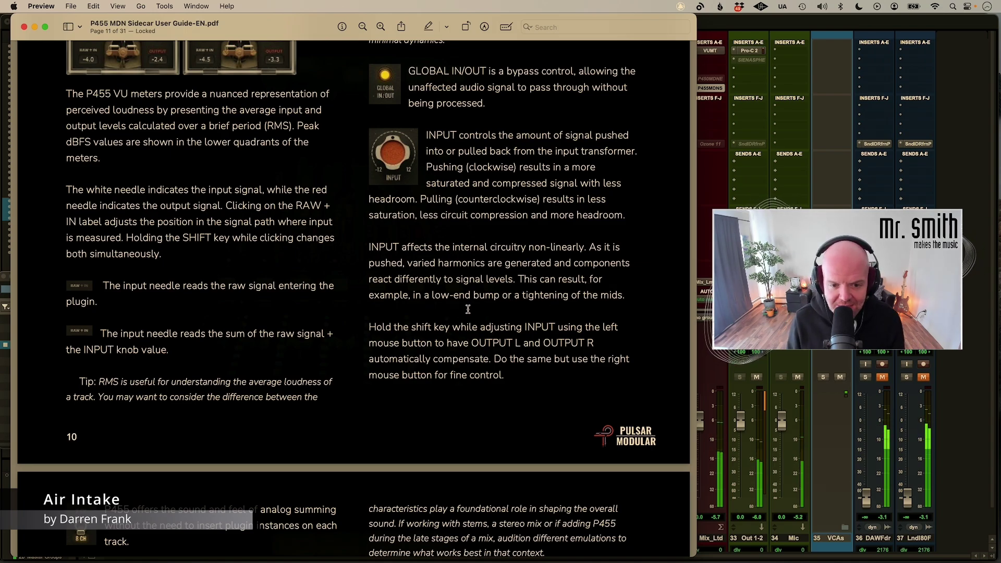
pyautogui.press('super+Tab')
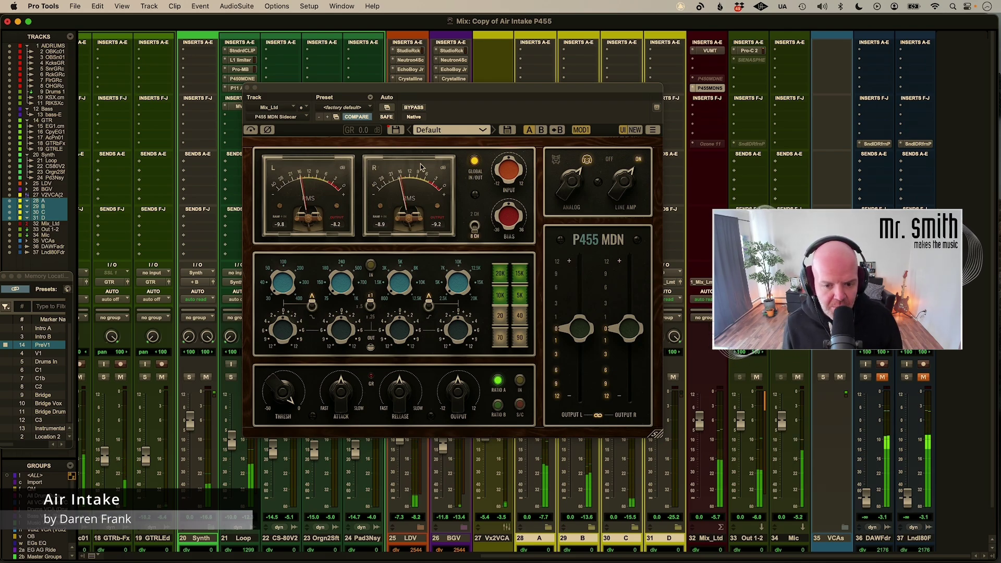
# Try raising the Input with the linked outputs lowered manually to -4.80 dB as compensation, and reset Input and outputs to 0 dB
pyautogui.moveTo(509, 178)
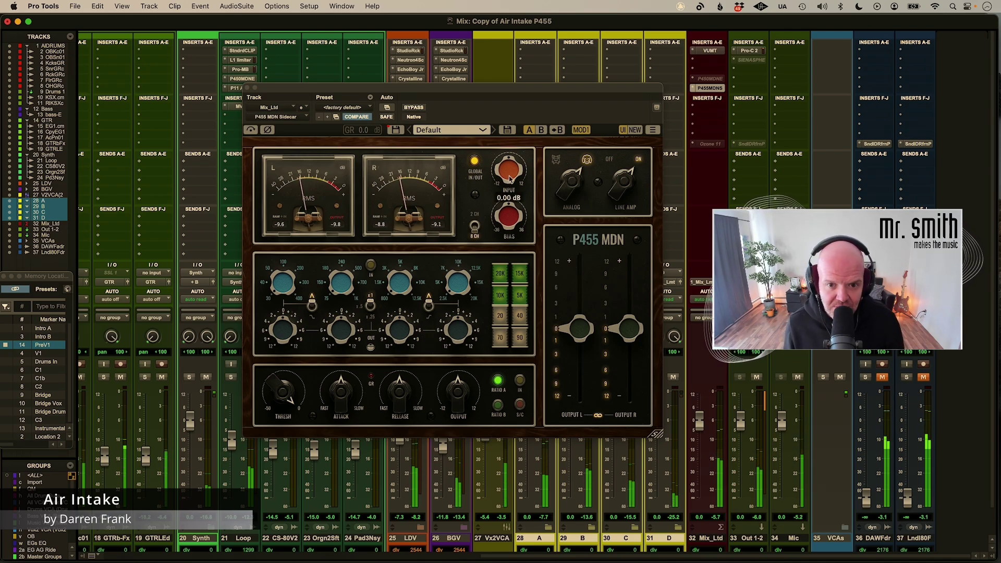
pyautogui.moveTo(510, 173); pyautogui.dragTo(515, 163)
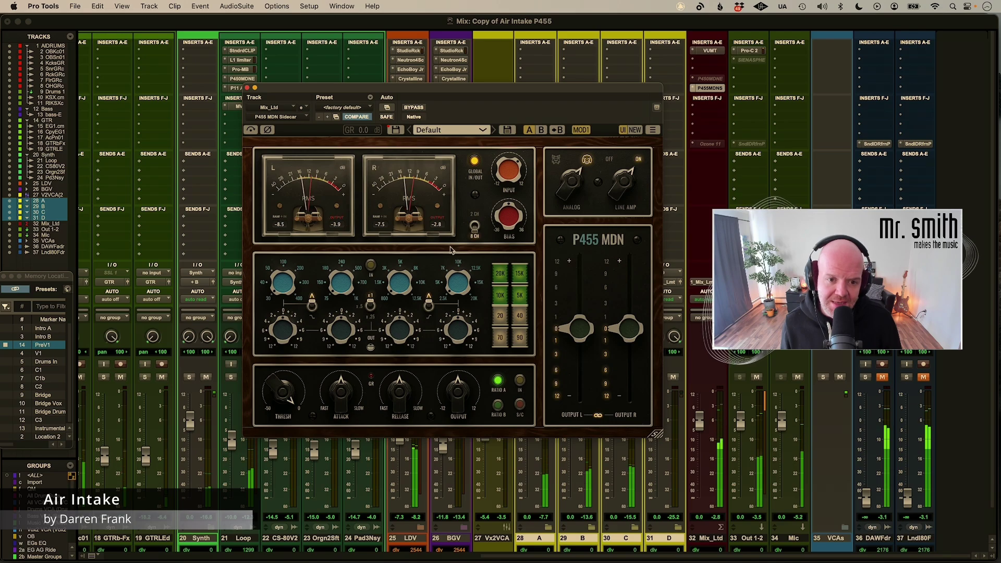
pyautogui.moveTo(594, 337)
pyautogui.moveTo(594, 336); pyautogui.dragTo(584, 353)
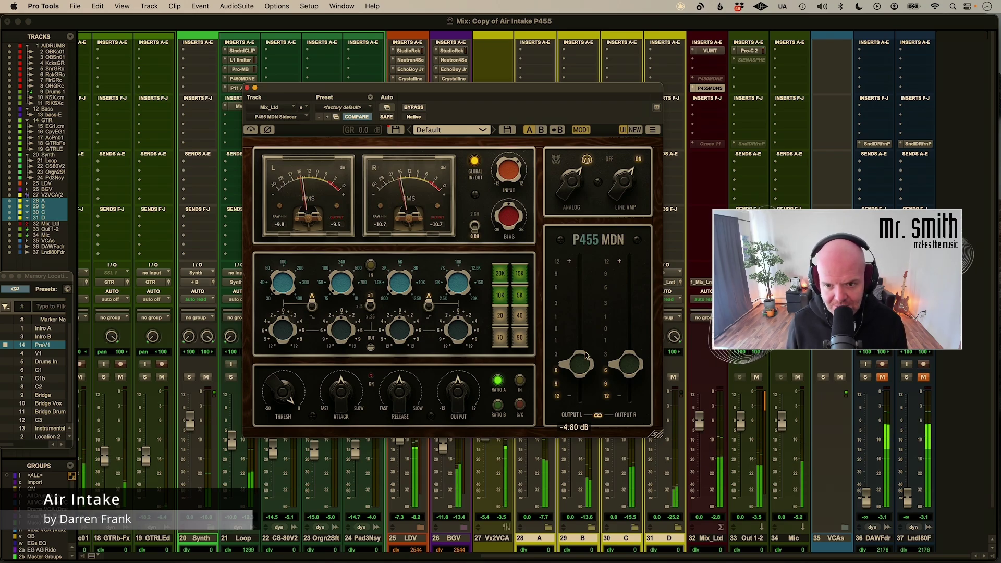
pyautogui.moveTo(586, 356); pyautogui.dragTo(585, 322)
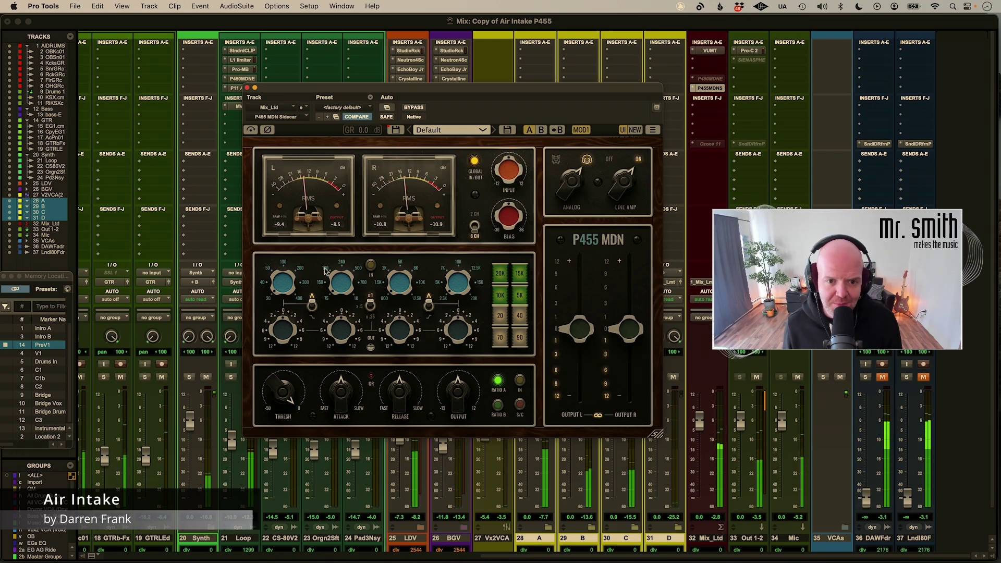
# Raise the Input gradually to 12.00 dB with automatic compensation on both outputs while the mix plays
pyautogui.scroll(2, 507, 172)
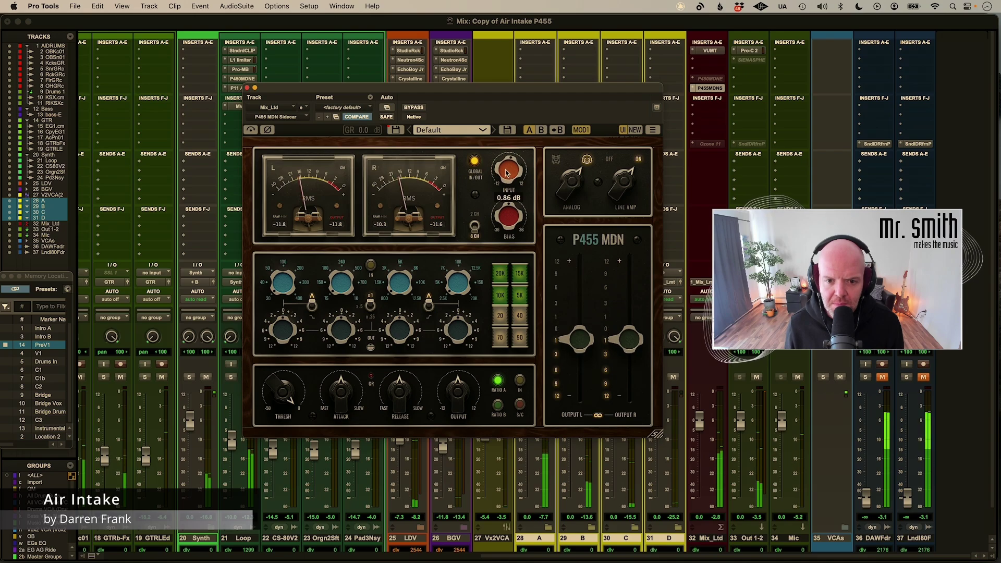
pyautogui.scroll(2, 507, 172)
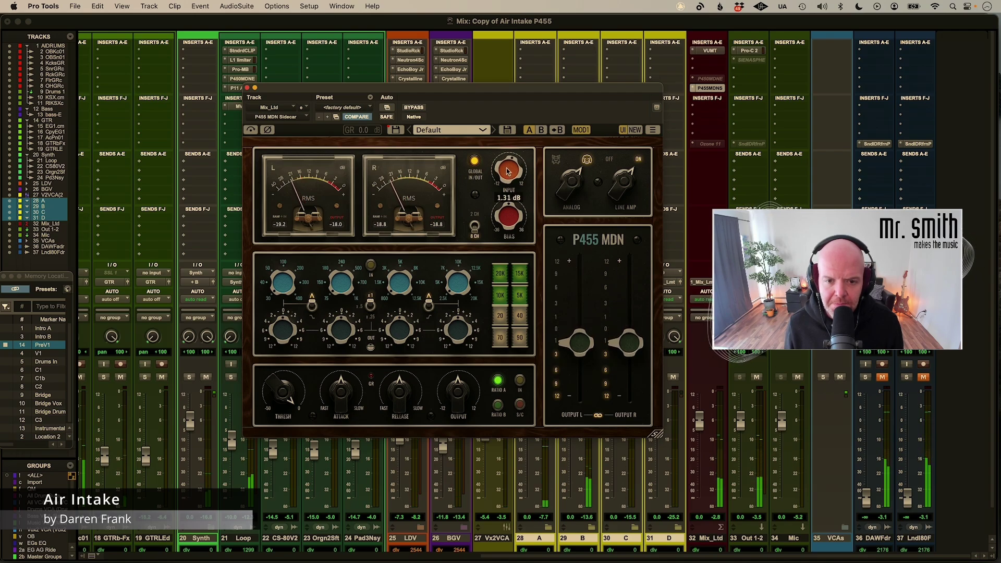
pyautogui.scroll(3, 510, 167)
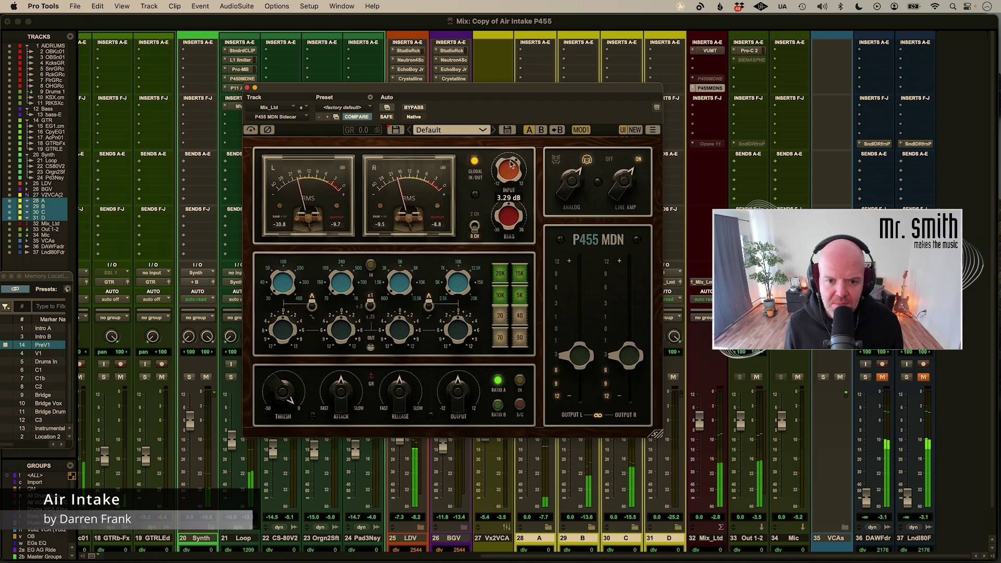
pyautogui.scroll(2, 512, 162)
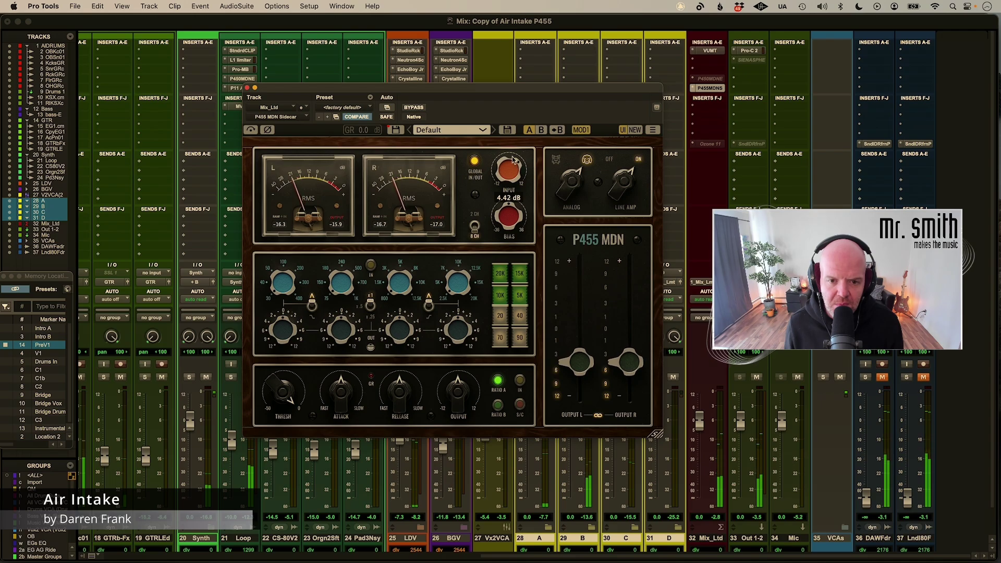
pyautogui.scroll(2, 513, 158)
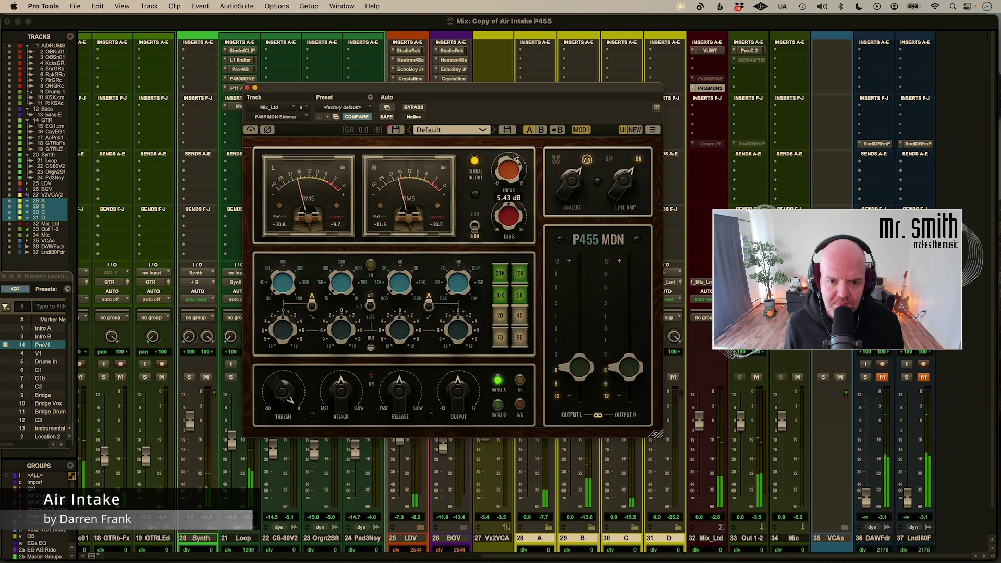
pyautogui.scroll(2, 515, 153)
pyautogui.scroll(2, 515, 152)
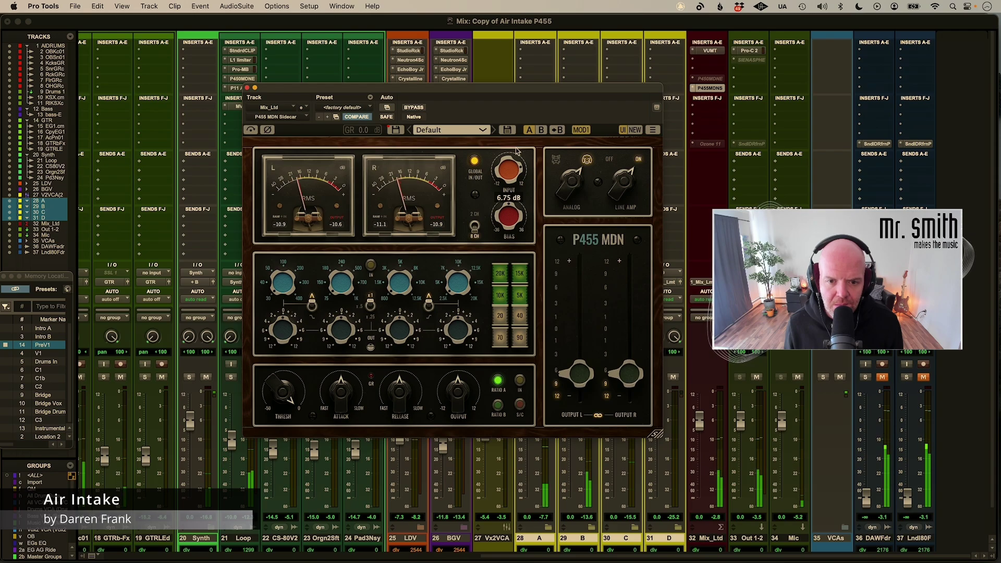
pyautogui.scroll(1, 517, 149)
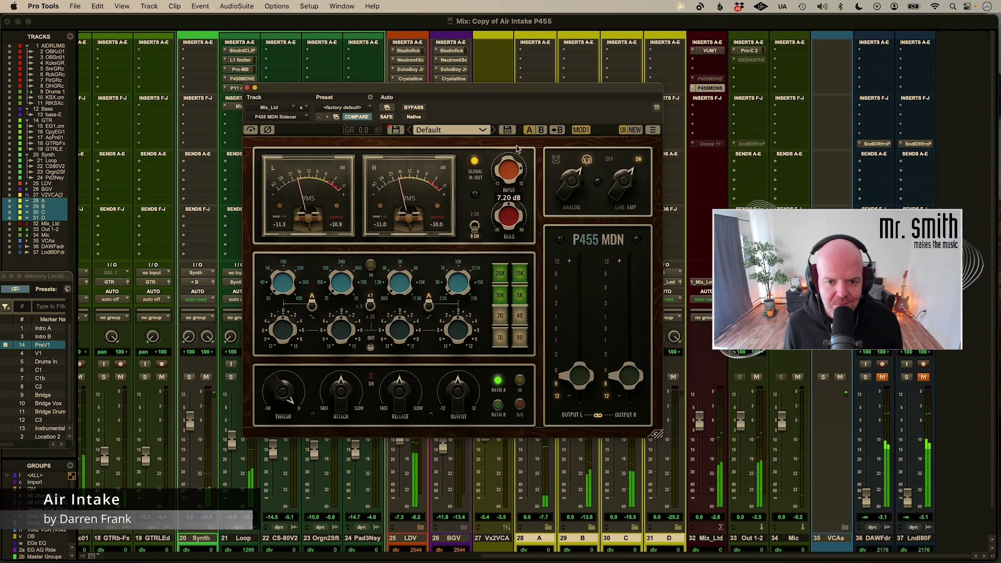
pyautogui.scroll(2, 518, 146)
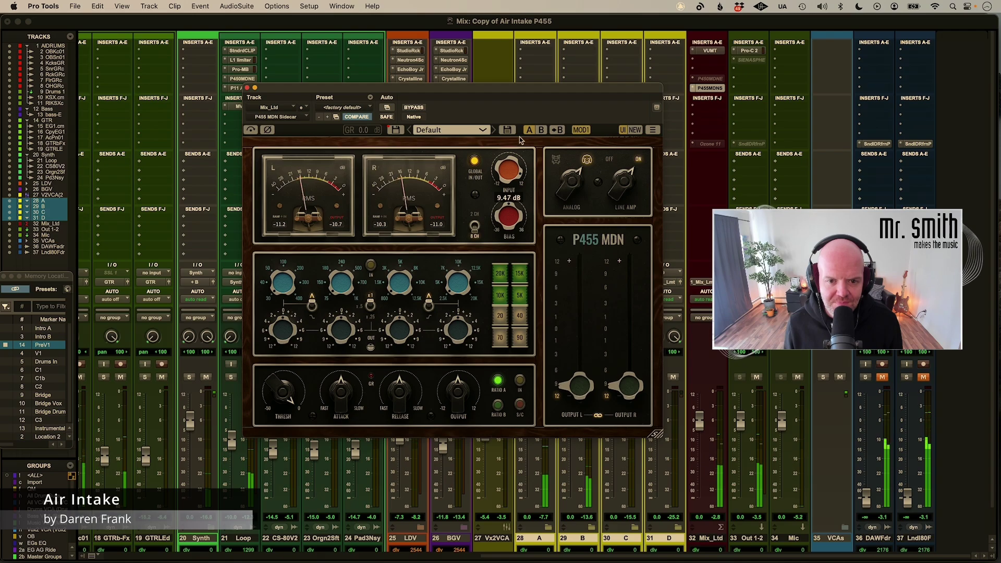
pyautogui.scroll(1, 521, 137)
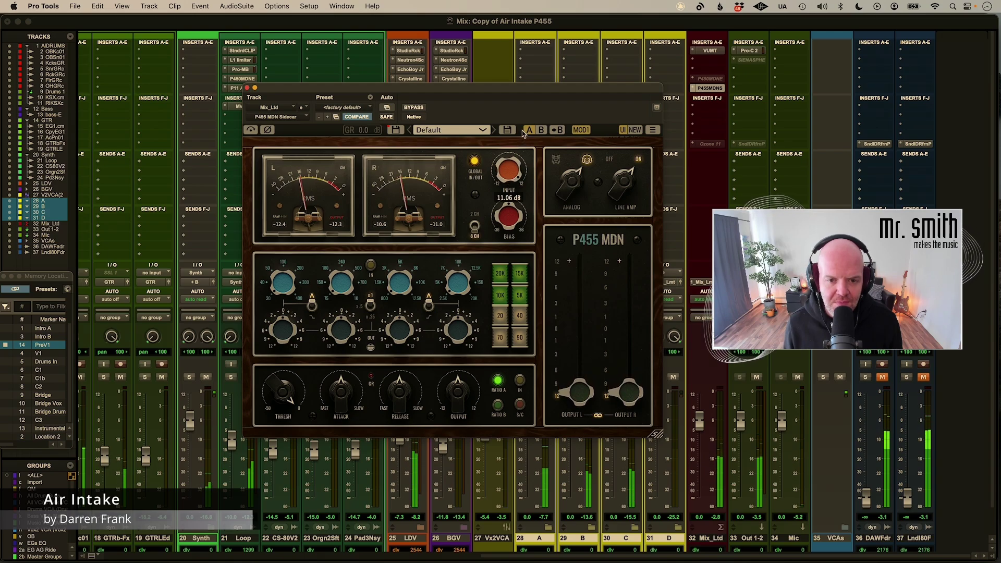
pyautogui.scroll(2, 523, 130)
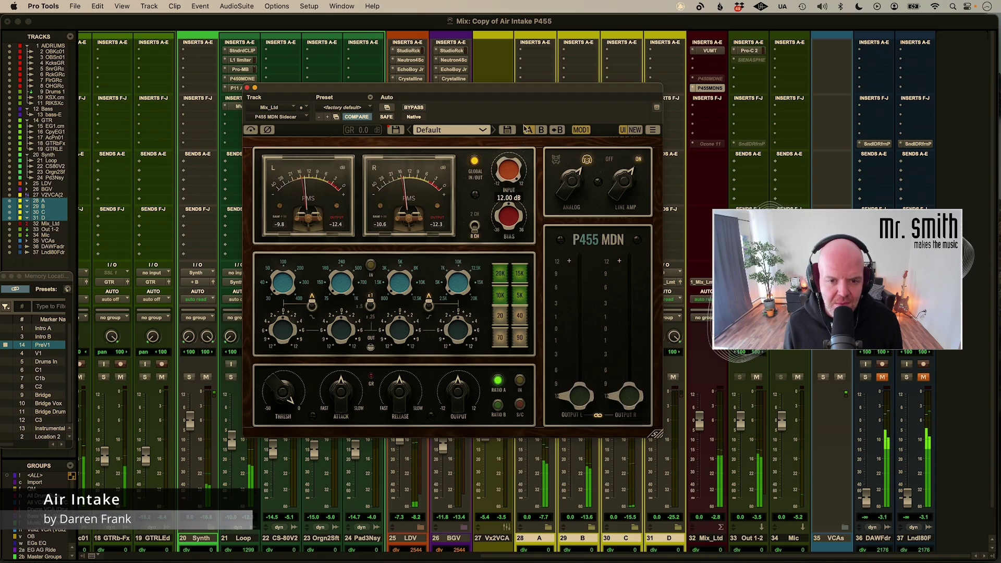
# Lower the Input to 1.81 dB with automatic output compensation, and bring it back up to 6.76 dB
pyautogui.scroll(-2, 524, 131)
pyautogui.scroll(-10, 521, 144)
pyautogui.scroll(-8, 520, 152)
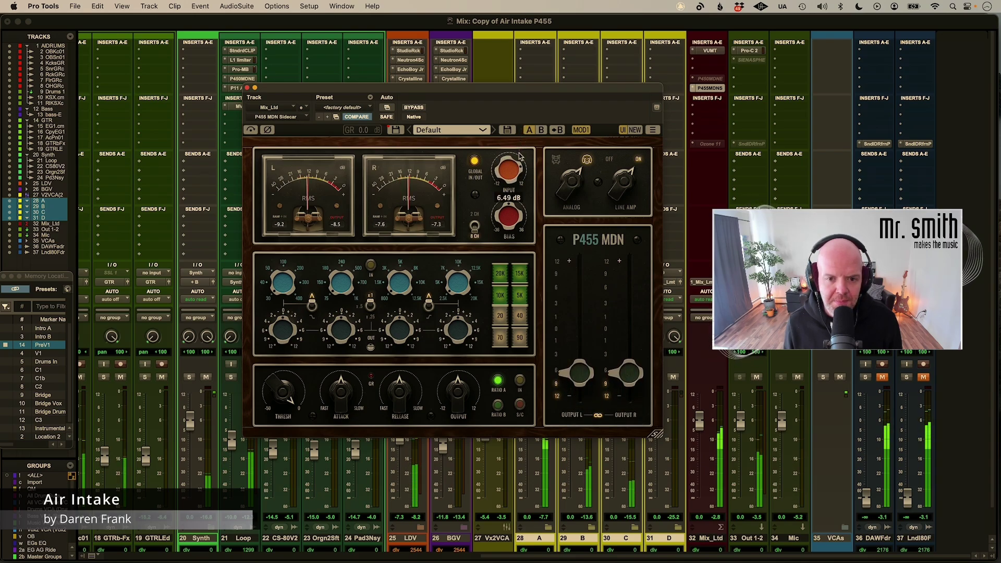
pyautogui.moveTo(518, 165)
pyautogui.mouseDown()
pyautogui.moveTo(505, 220)
pyautogui.moveTo(518, 178)
pyautogui.mouseUp()
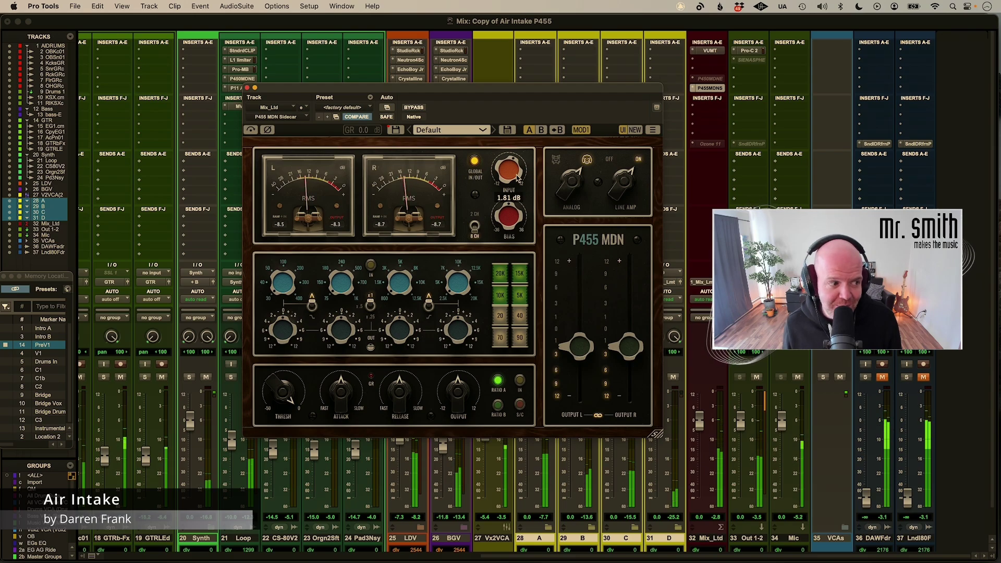
pyautogui.moveTo(517, 178); pyautogui.dragTo(524, 158)
# Compare the plugin's B settings with the driven A settings on the playing mix, ending on A
pyautogui.click(527, 130)
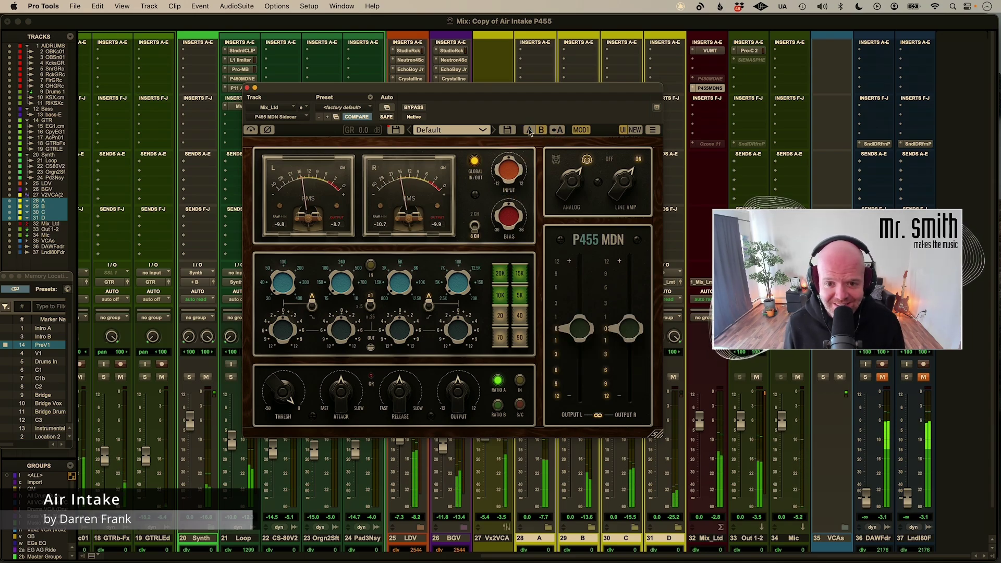
pyautogui.click(529, 131)
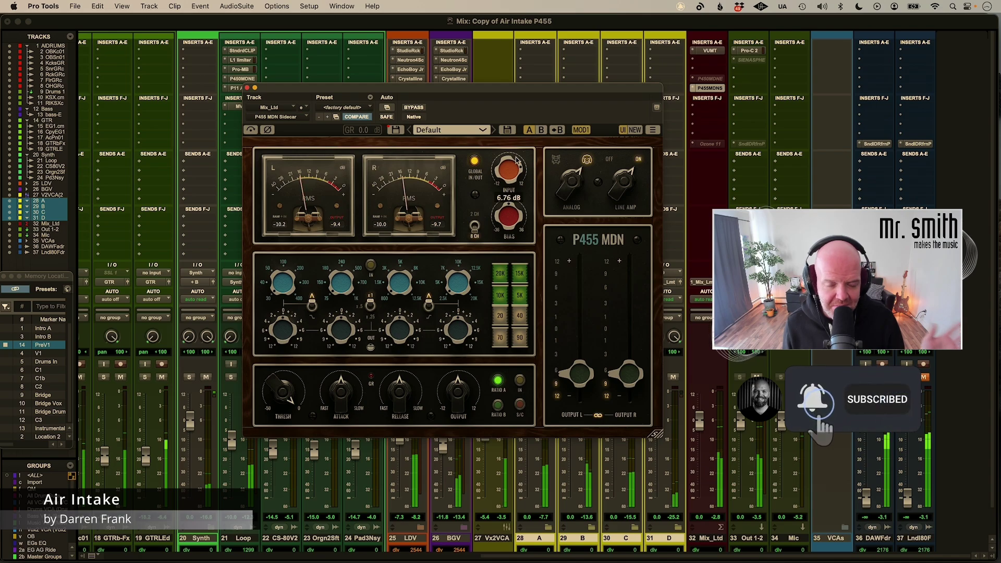
# Compare the 6.76 dB Input drive stored in A with the B settings repeatedly on the playing mix, finishing on A
pyautogui.click(541, 130)
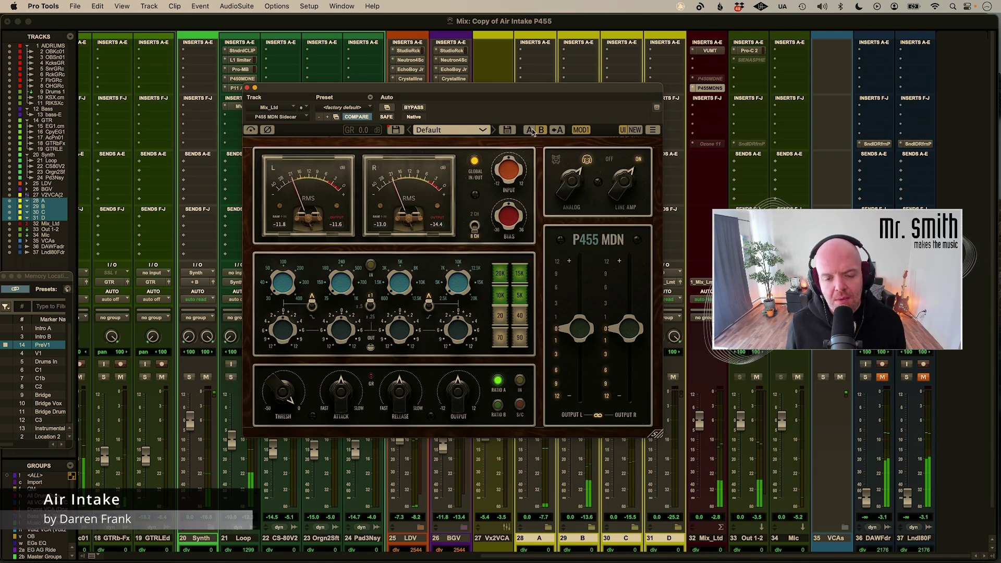
pyautogui.click(532, 129)
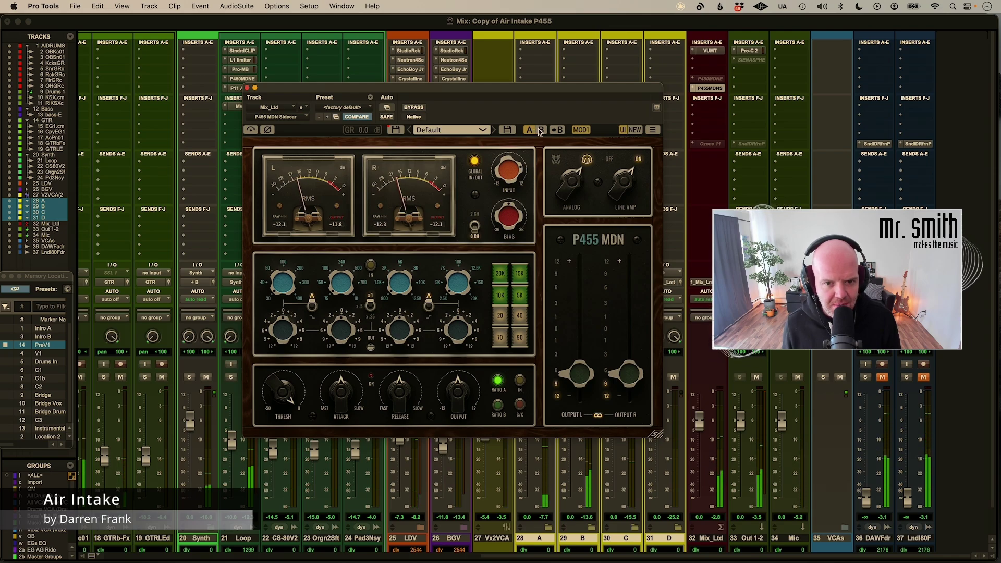
pyautogui.click(540, 130)
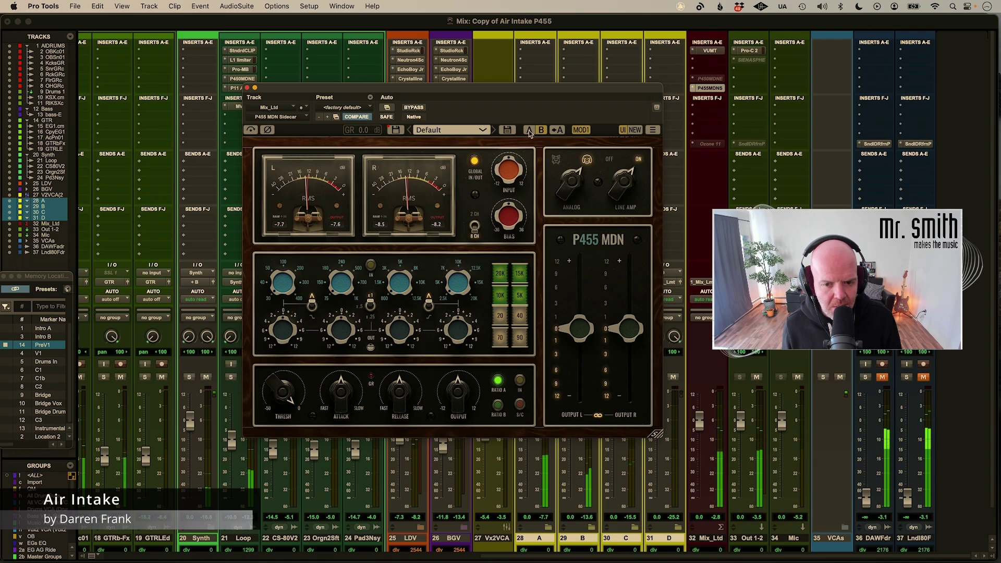
pyautogui.click(529, 131)
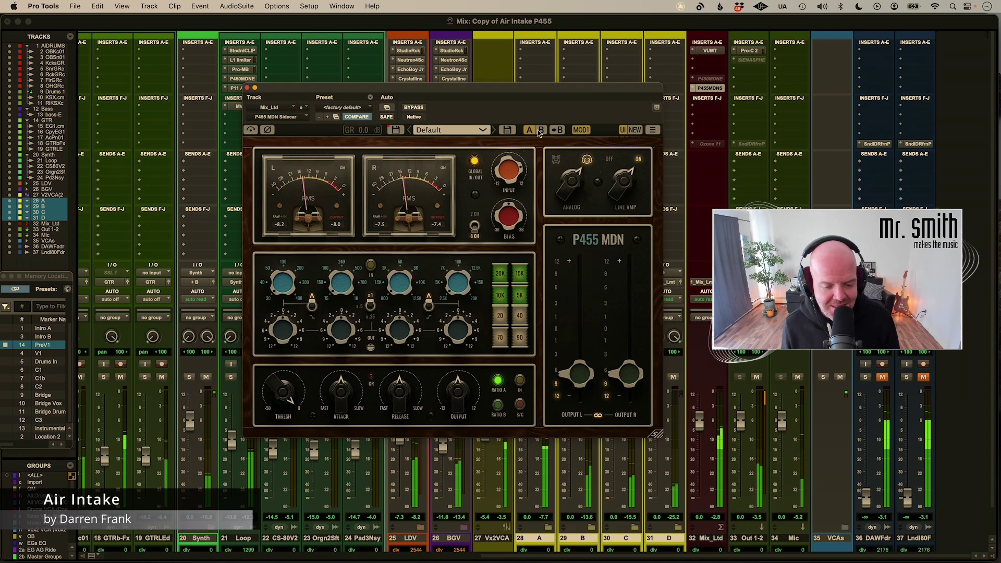
pyautogui.click(539, 131)
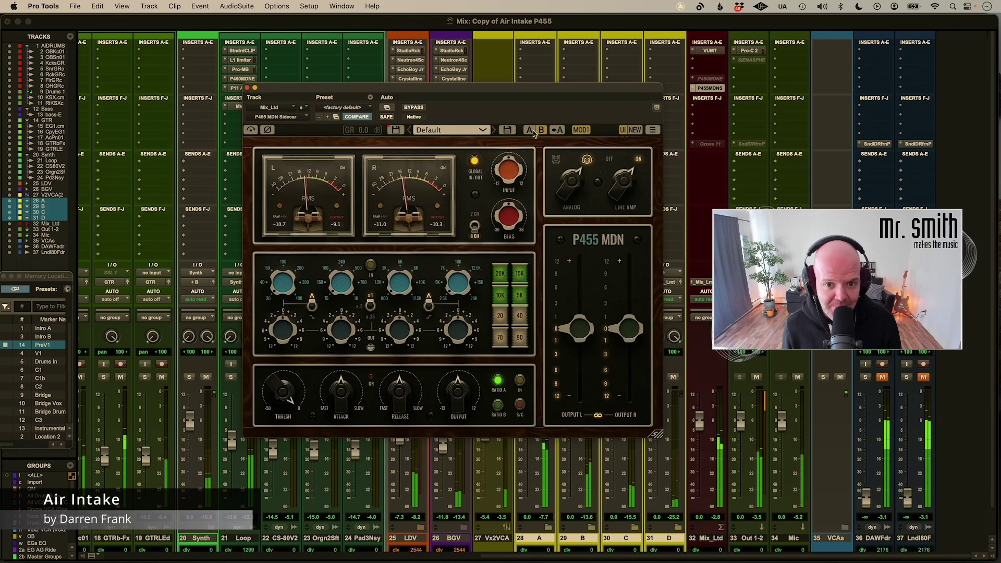
pyautogui.click(540, 130)
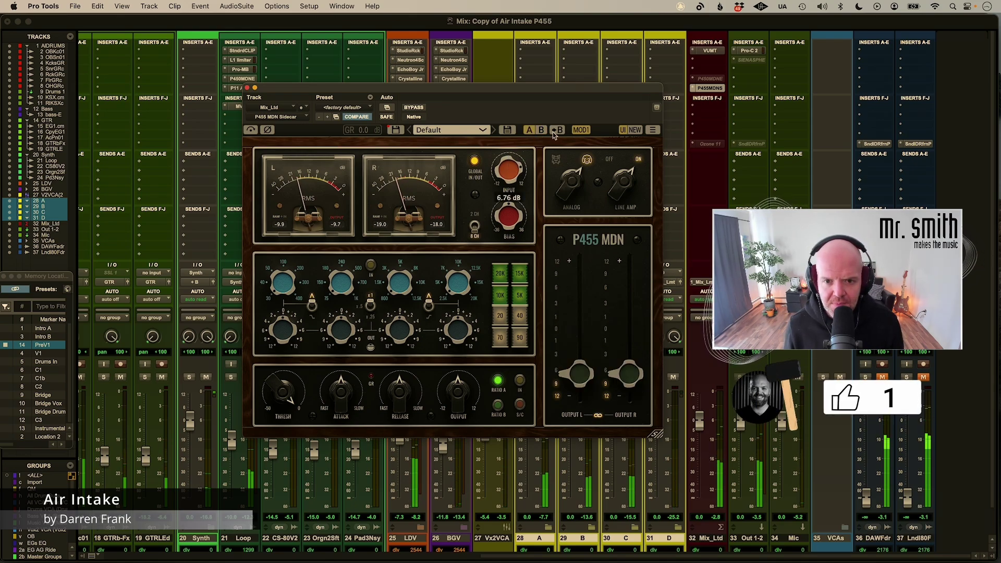
# Raise the Input in A to 12.00 dB with automatic output compensation and compare it against B on the playing mix
pyautogui.scroll(3, 513, 169)
pyautogui.moveTo(513, 169); pyautogui.dragTo(524, 142)
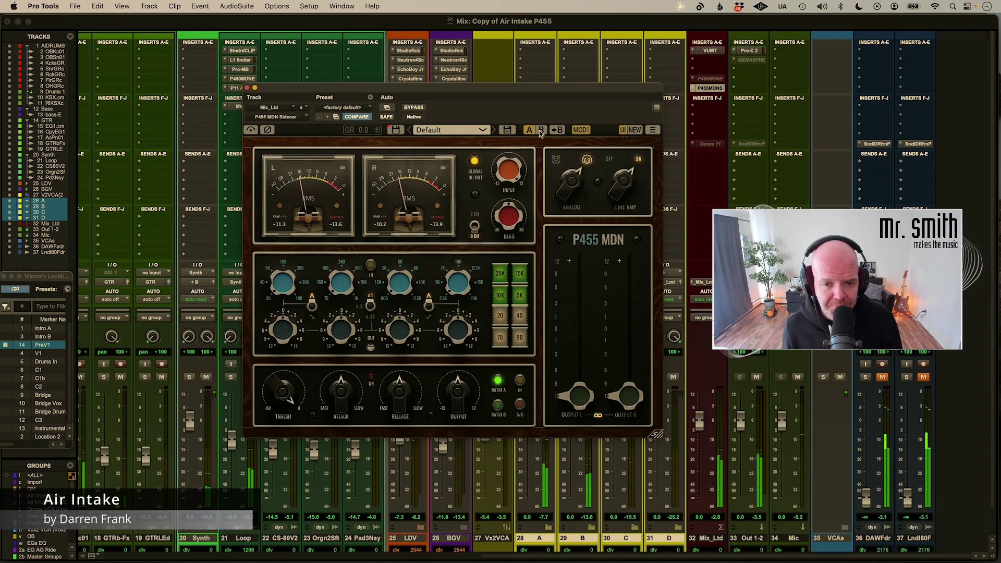
pyautogui.click(540, 132)
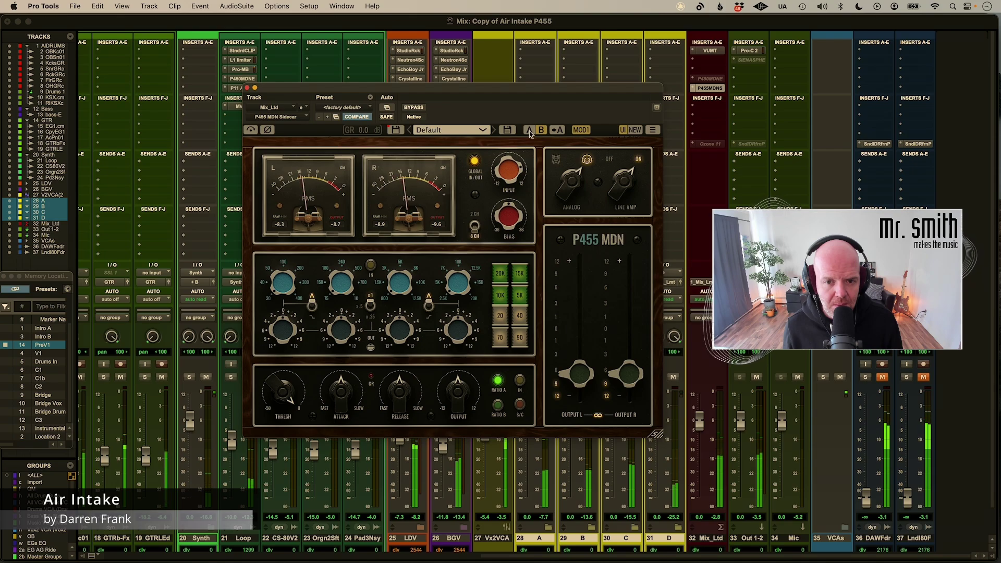
pyautogui.click(529, 131)
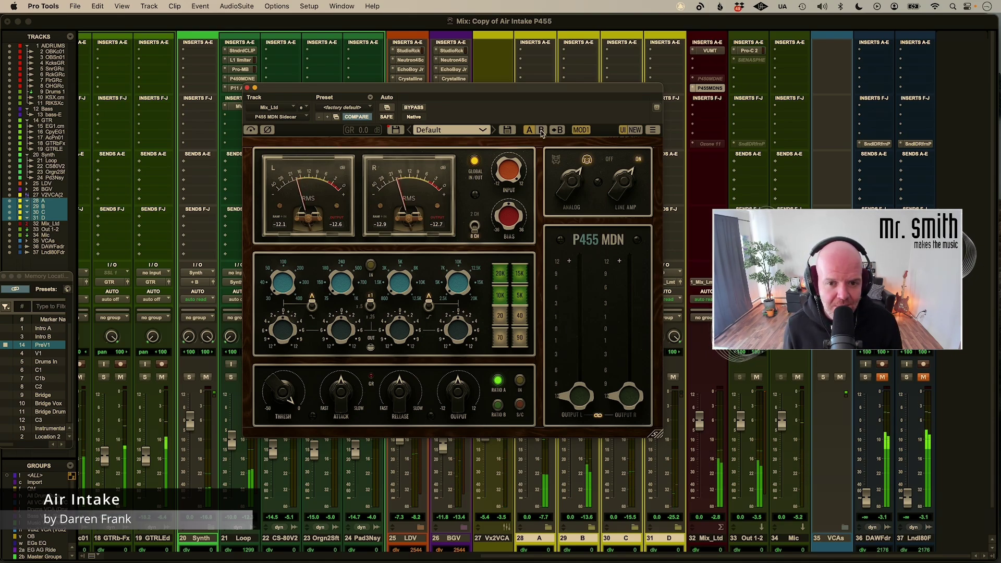
pyautogui.click(541, 130)
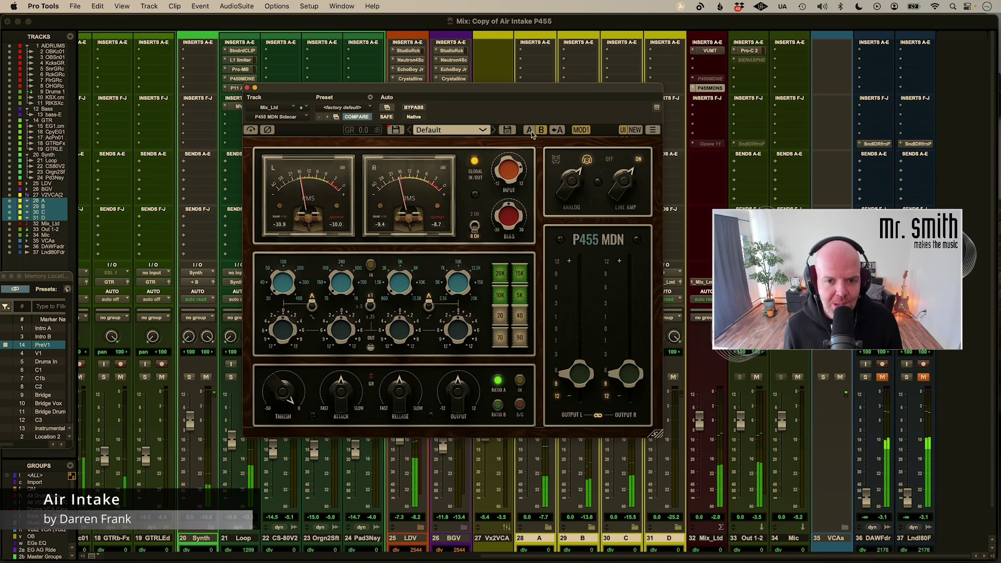
pyautogui.click(529, 130)
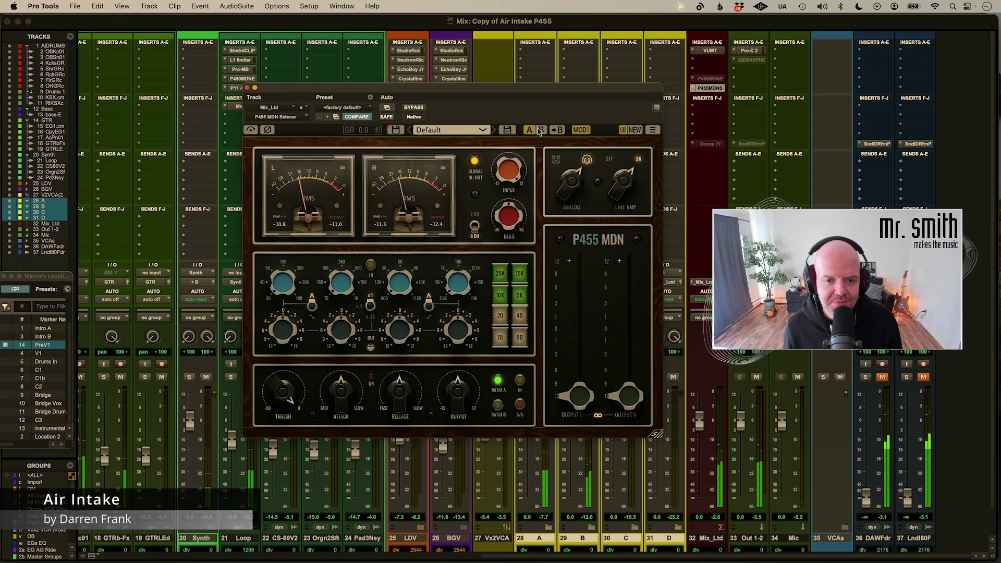
# Reset A's Input and linked outputs to 0 dB, and lower the Input to -6.76 dB with automatic output compensation
pyautogui.moveTo(515, 170)
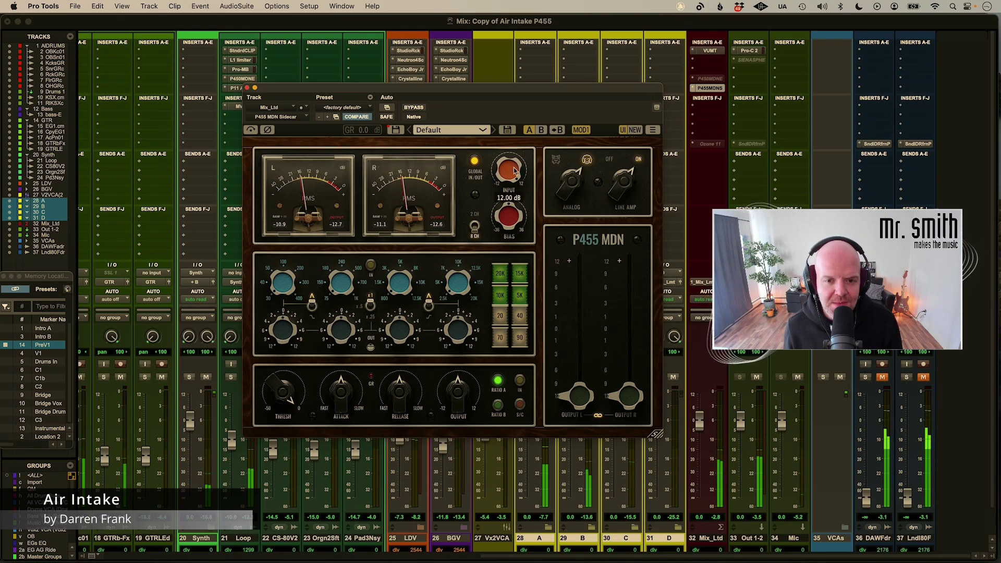
pyautogui.keyDown('alt'); pyautogui.click(515, 171); pyautogui.keyUp('alt')
pyautogui.keyDown('alt'); pyautogui.click(579, 397); pyautogui.keyUp('alt')
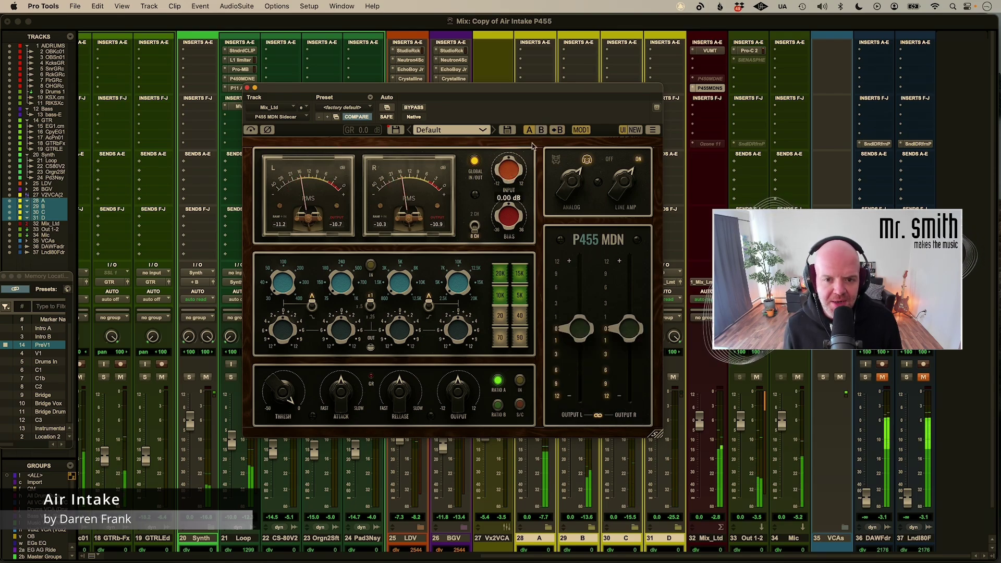
pyautogui.moveTo(512, 170); pyautogui.dragTo(501, 192)
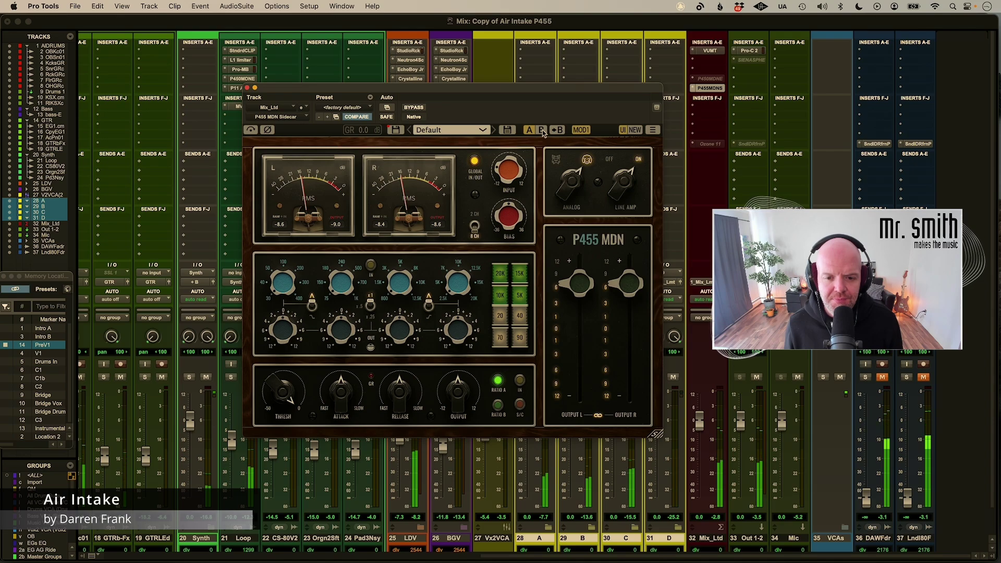
pyautogui.moveTo(512, 163)
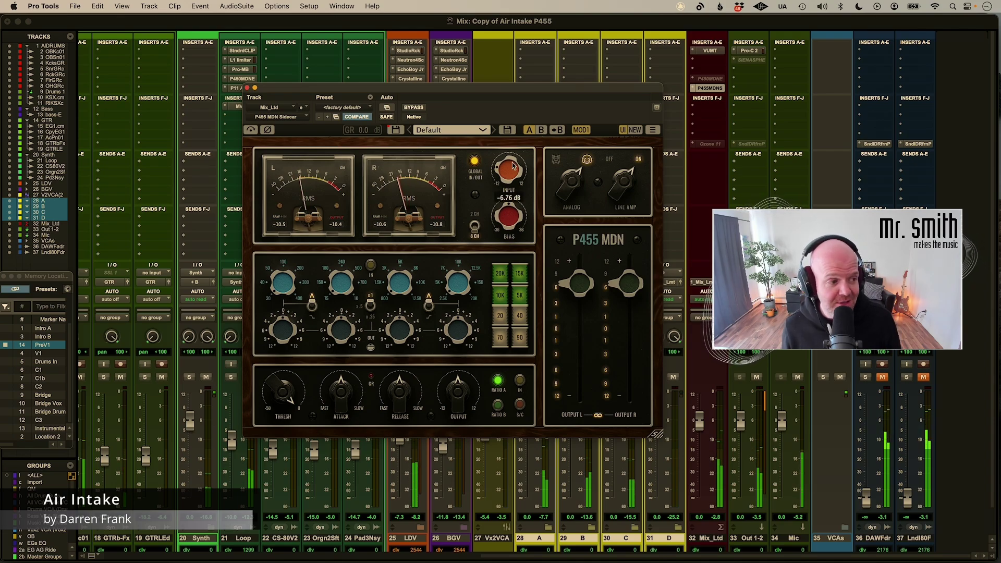
# Compare B with the -6.76 dB Input setting in A while the mix plays, finishing on A
pyautogui.click(542, 133)
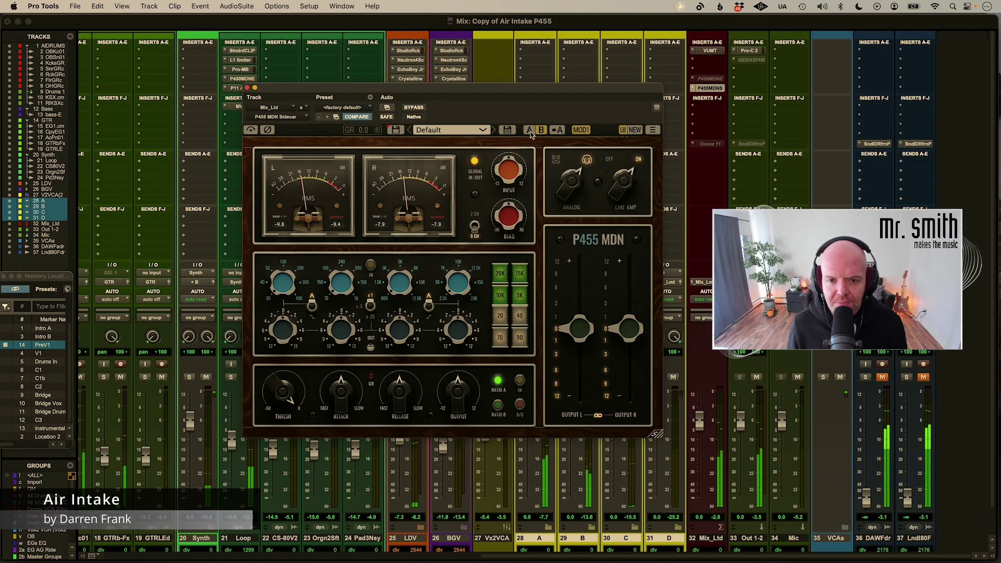
pyautogui.click(530, 131)
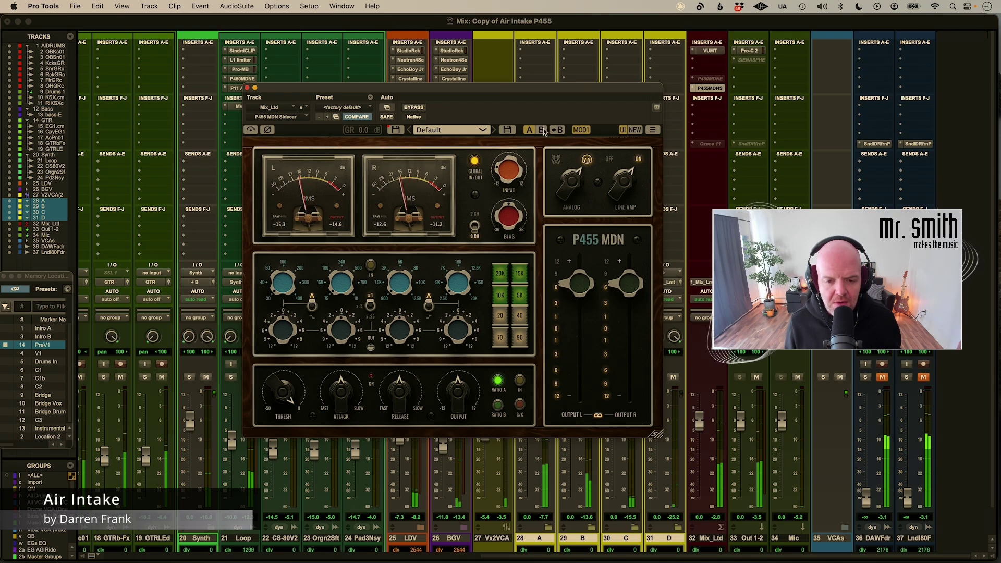
pyautogui.click(543, 130)
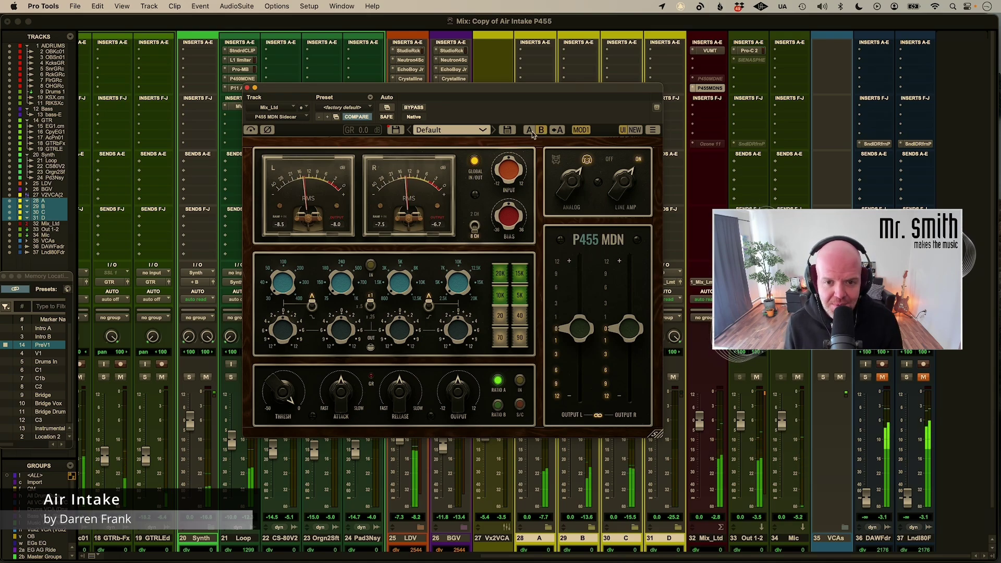
pyautogui.click(532, 131)
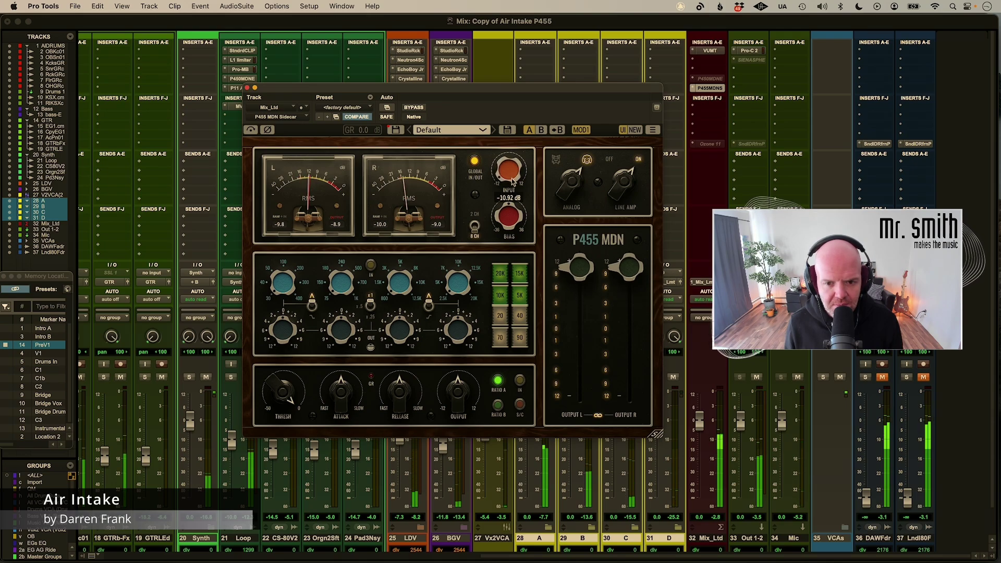
# Lower the Input in A to -12.00 dB with automatic output compensation and compare it against B on the playing mix
pyautogui.moveTo(519, 165); pyautogui.dragTo(509, 191)
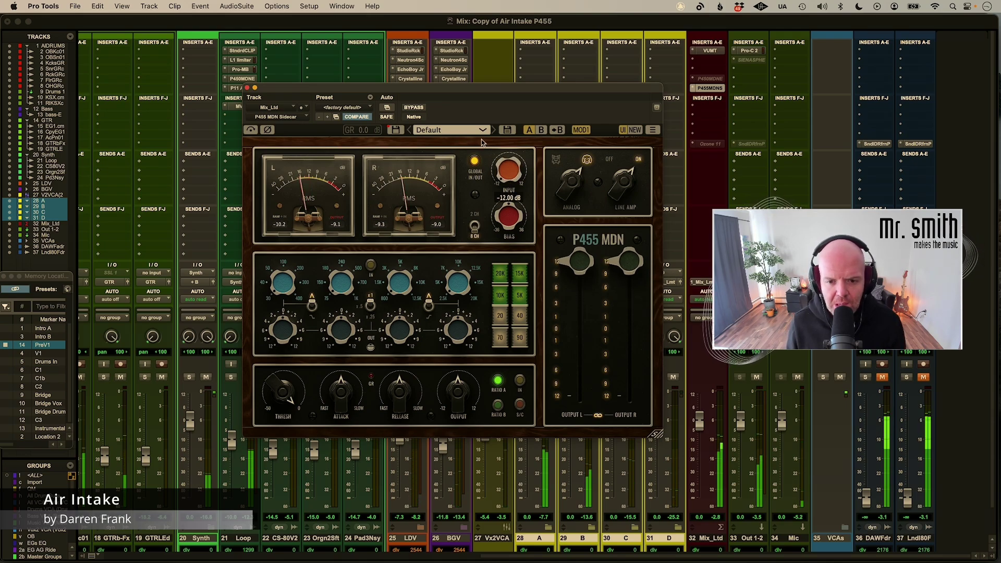
pyautogui.click(542, 131)
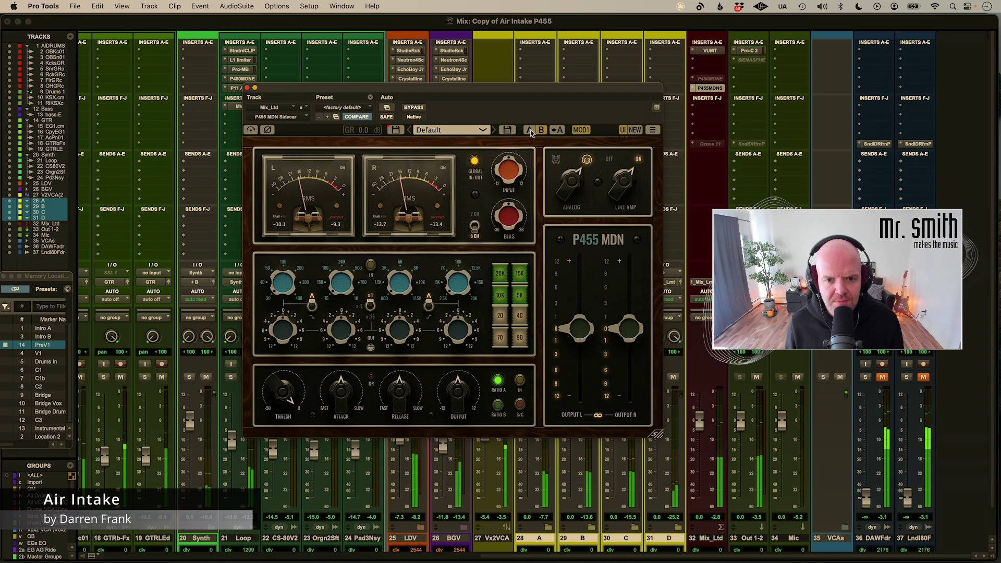
pyautogui.click(530, 129)
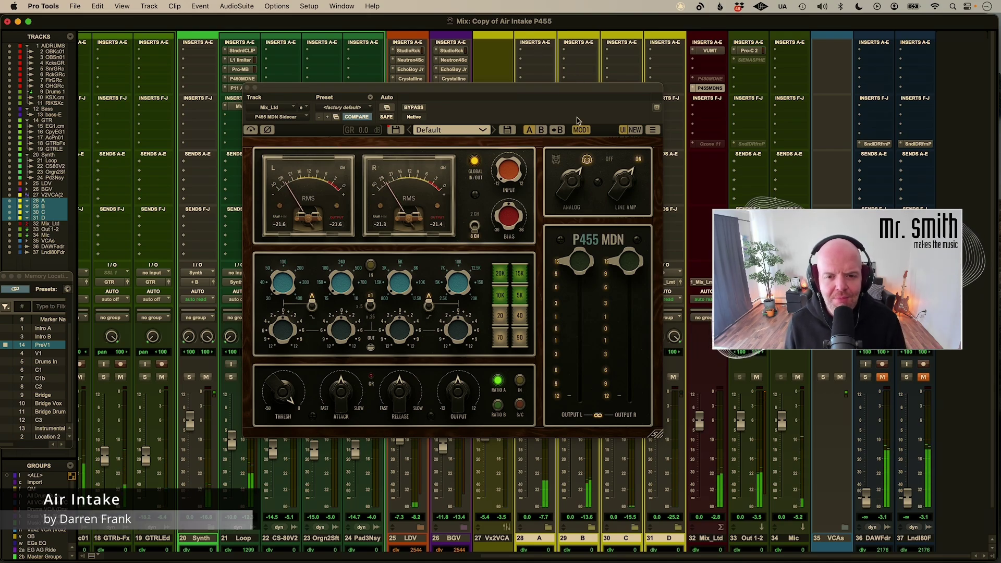
pyautogui.click(541, 130)
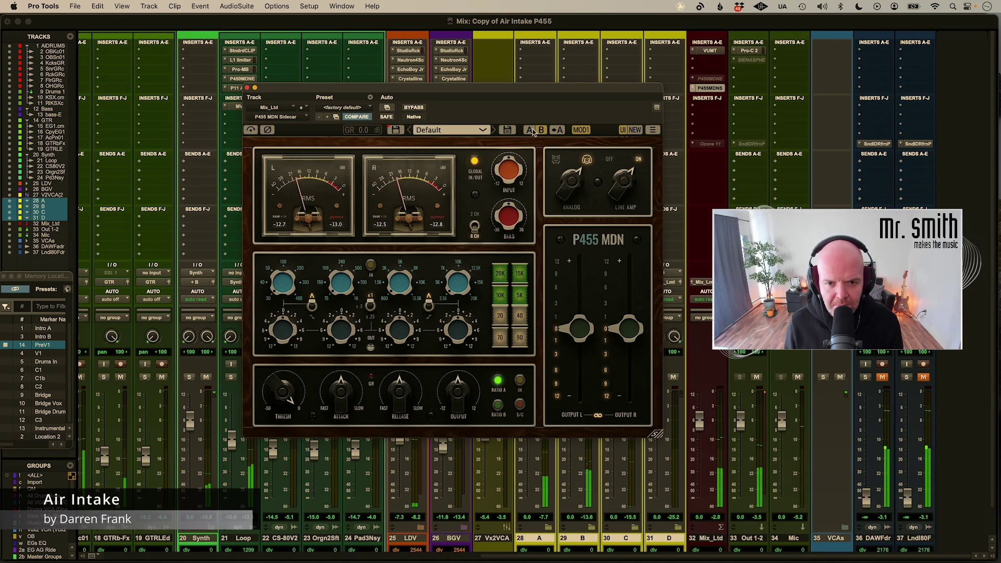
pyautogui.click(532, 131)
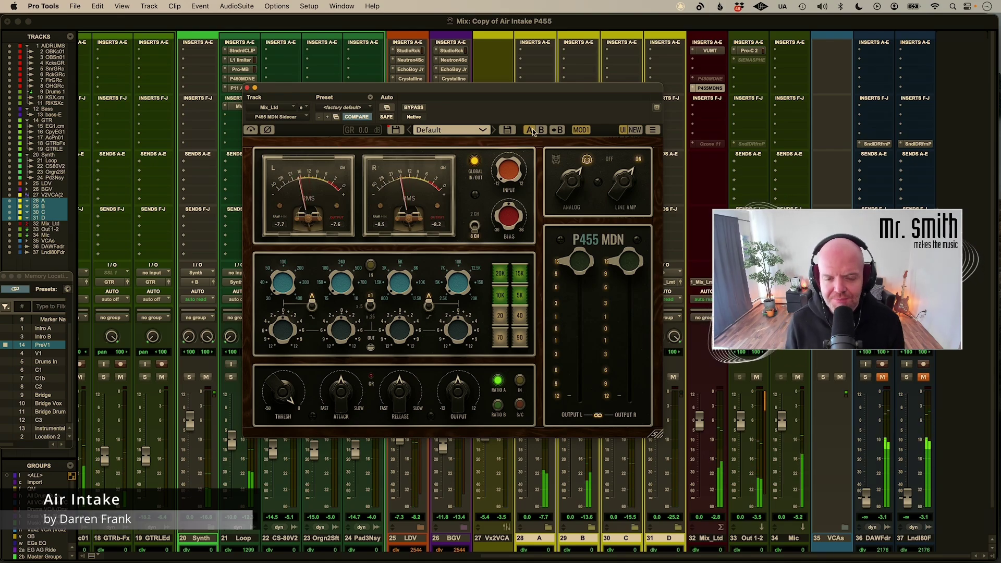
# Switch the plugin to 2 CH mode and raise B's Input until the automatically compensated outputs reach -6.01 dB
pyautogui.click(530, 129)
pyautogui.click(475, 224)
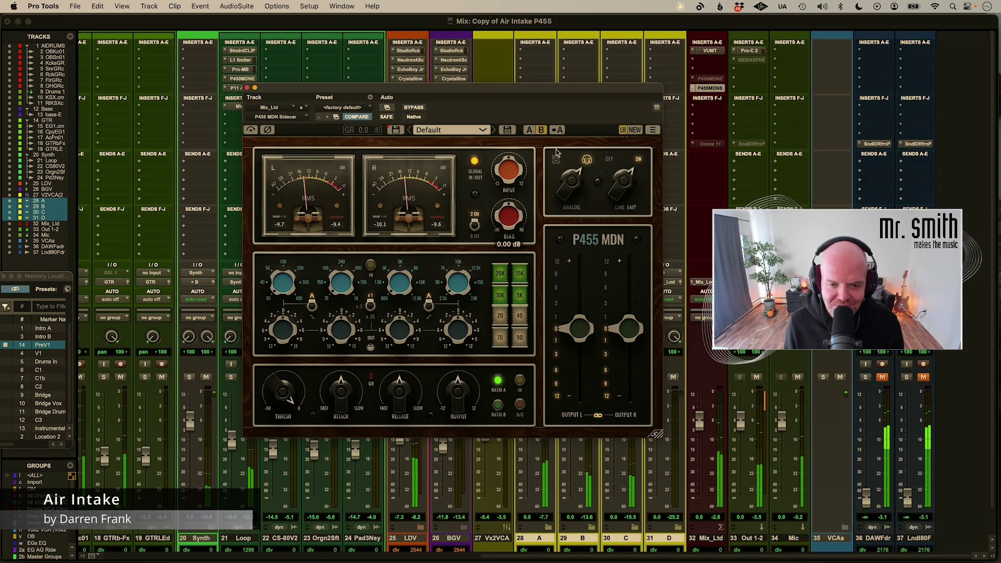
pyautogui.moveTo(508, 191)
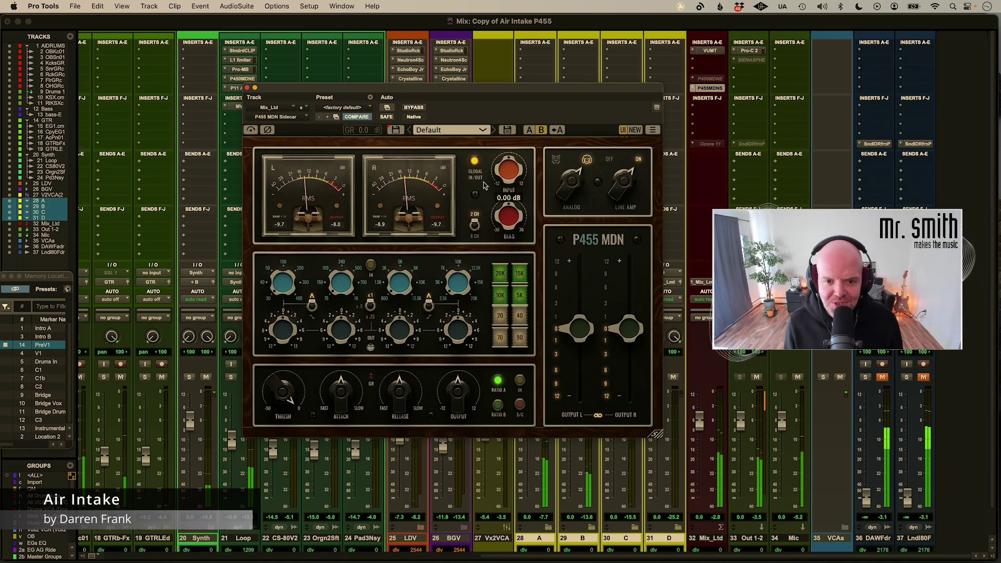
pyautogui.moveTo(502, 179); pyautogui.dragTo(517, 148)
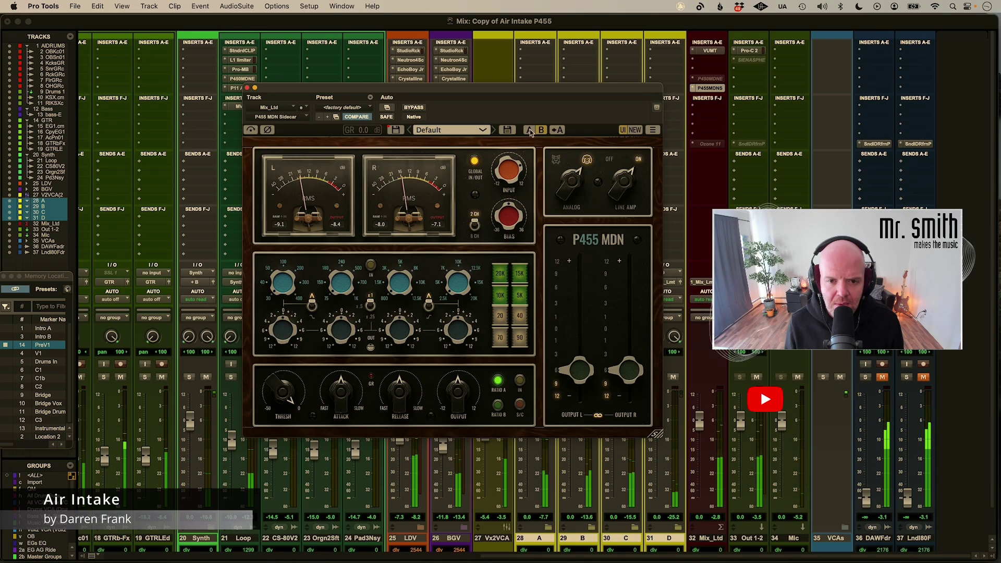
pyautogui.click(529, 129)
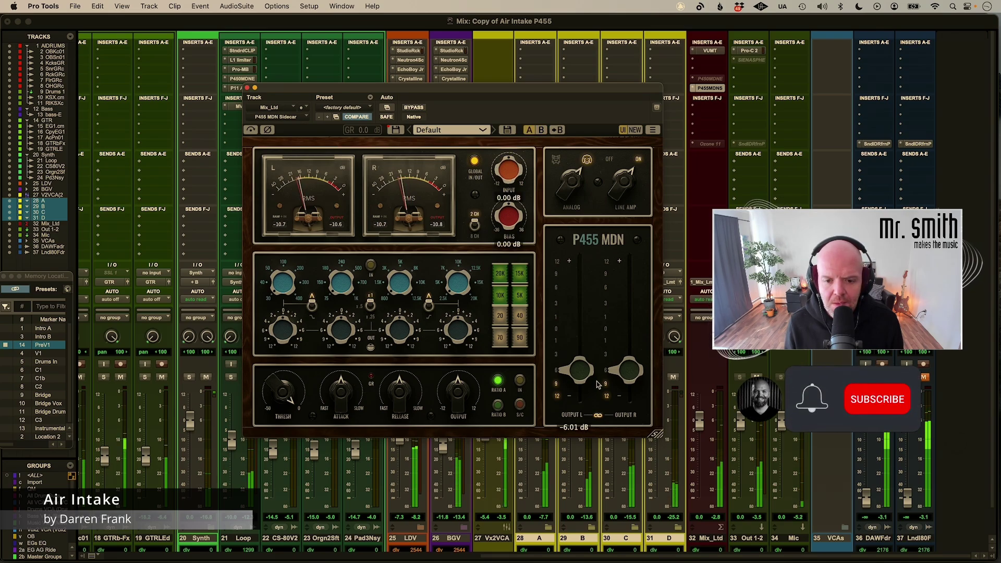
# Compare the driven B settings in 2 CH mode with A at 0 dB Input and outputs, finishing on B
pyautogui.click(539, 130)
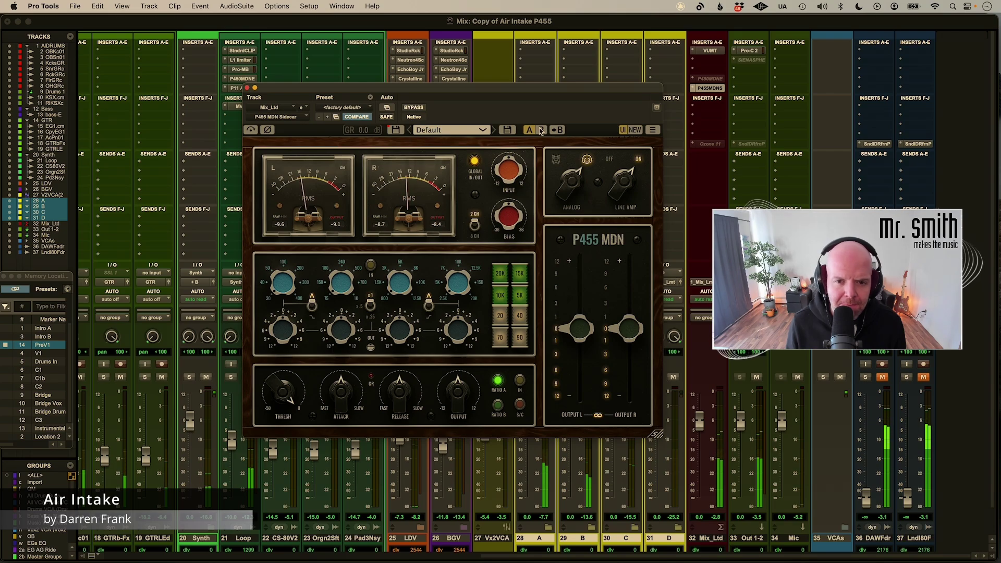
pyautogui.click(540, 130)
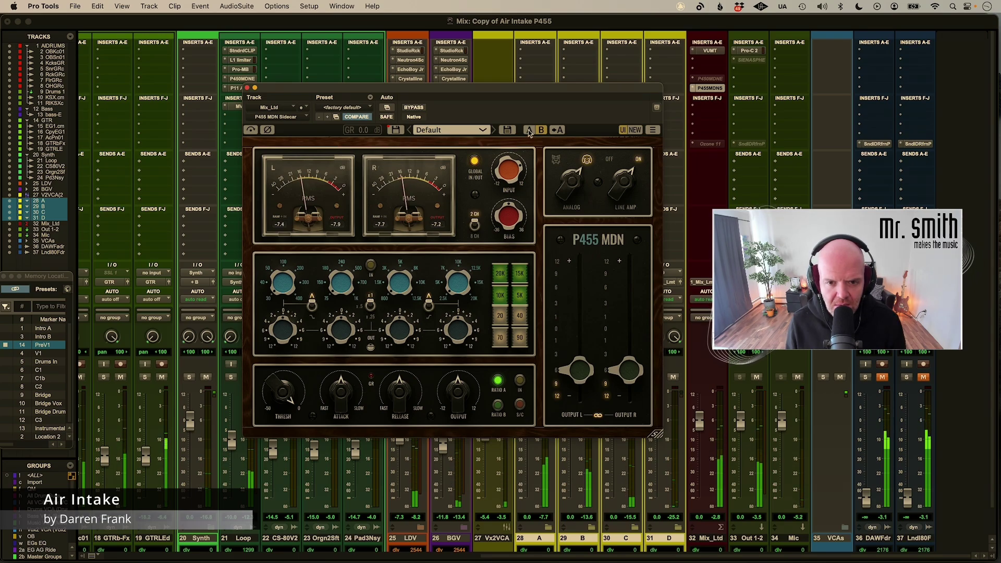
pyautogui.click(537, 131)
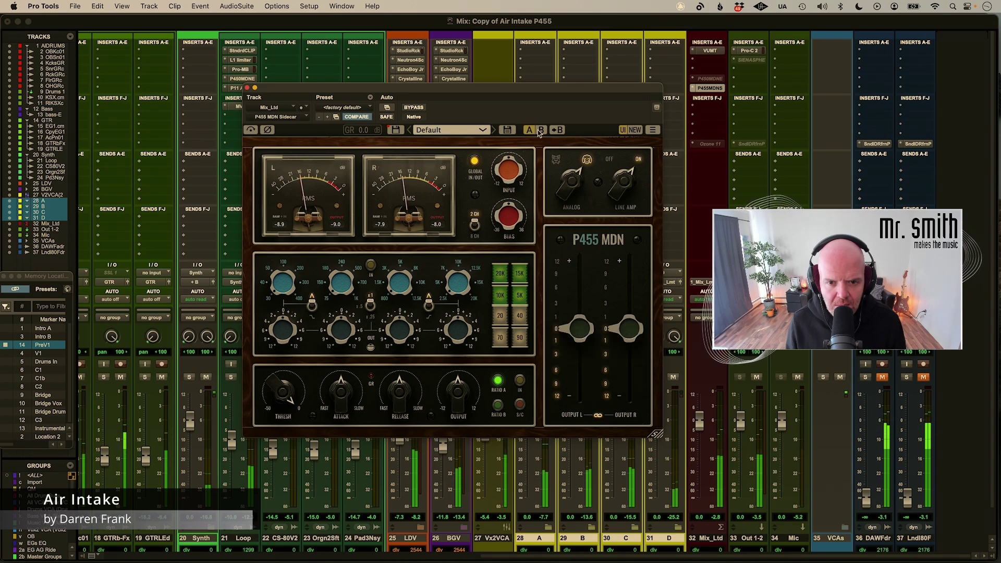
pyautogui.click(541, 130)
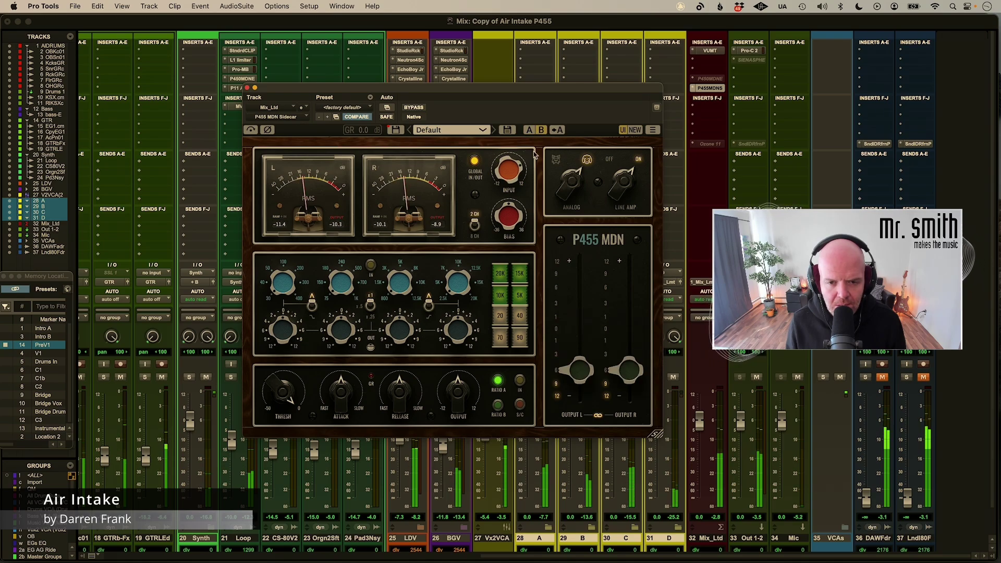
# Raise B's Input to its maximum with automatic output compensation and compare it against A in 2 CH mode, finishing on B
pyautogui.moveTo(524, 147)
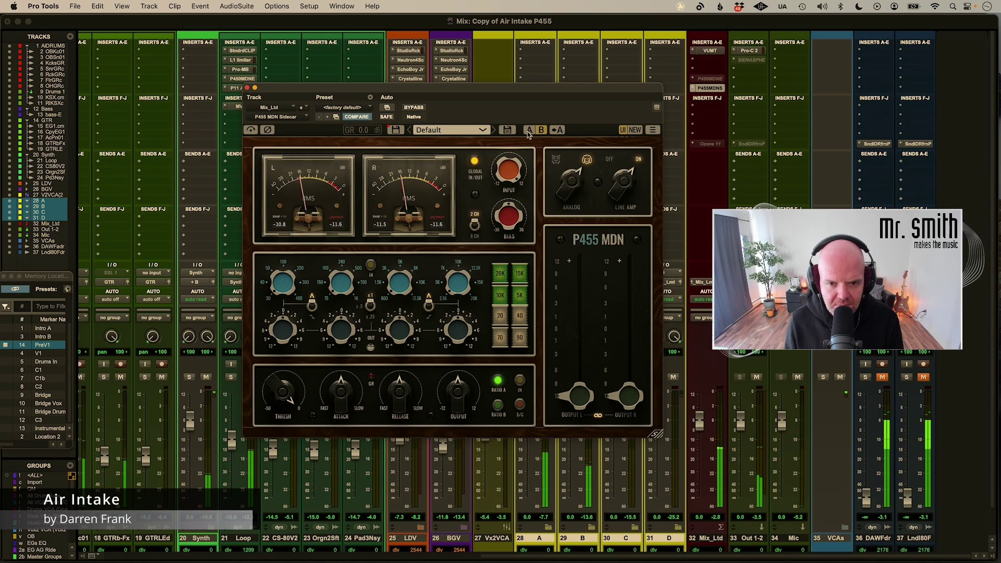
pyautogui.click(542, 133)
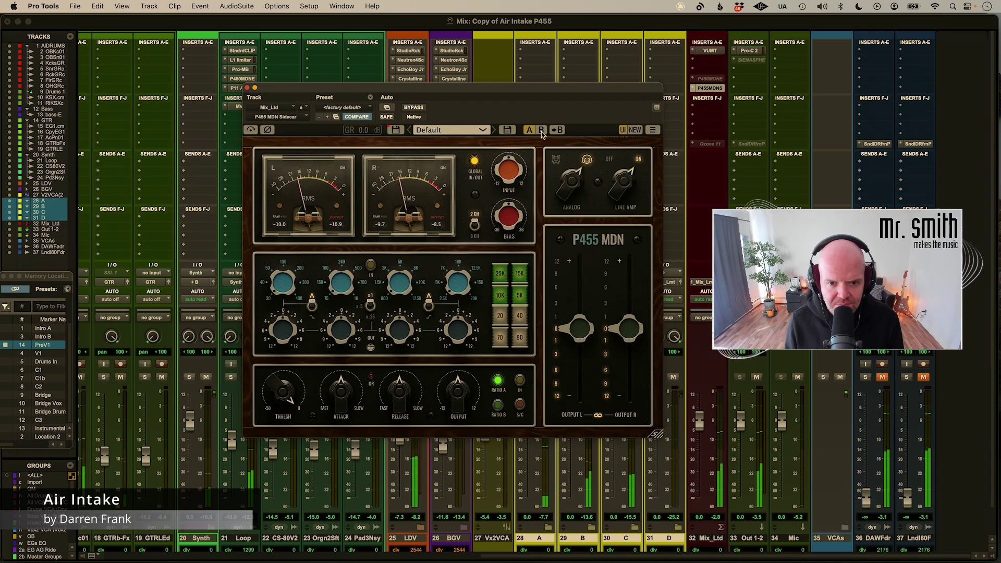
pyautogui.click(541, 131)
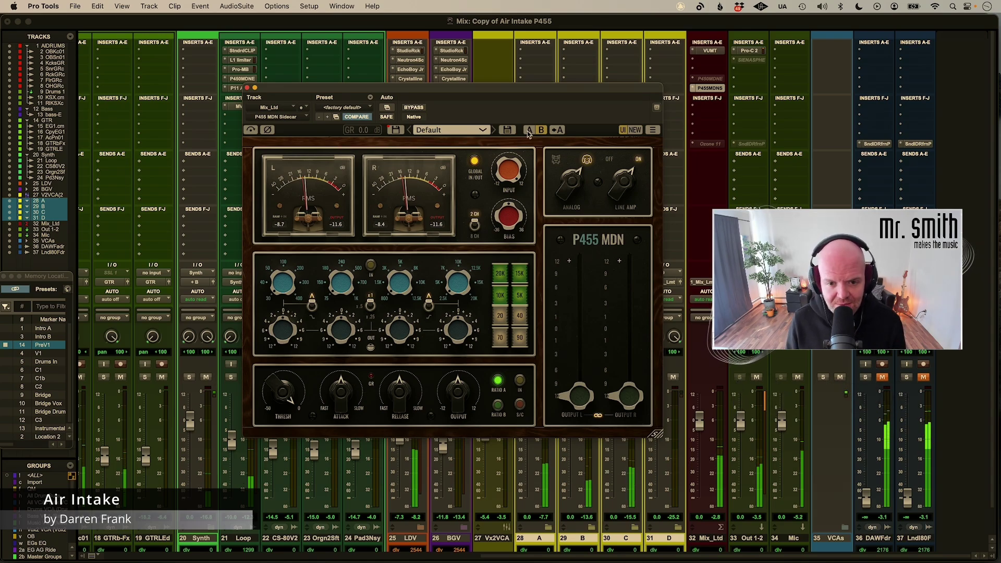
# Switch B to 8 CH mode and compare it against A in 2 CH mode at maximum Input, then set A to 8 CH
pyautogui.moveTo(511, 201)
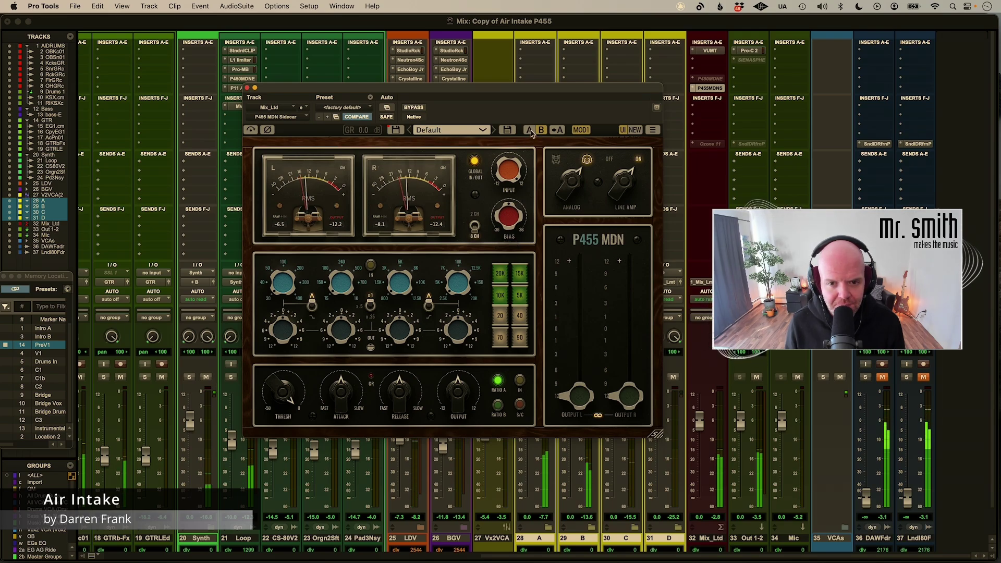
pyautogui.click(531, 130)
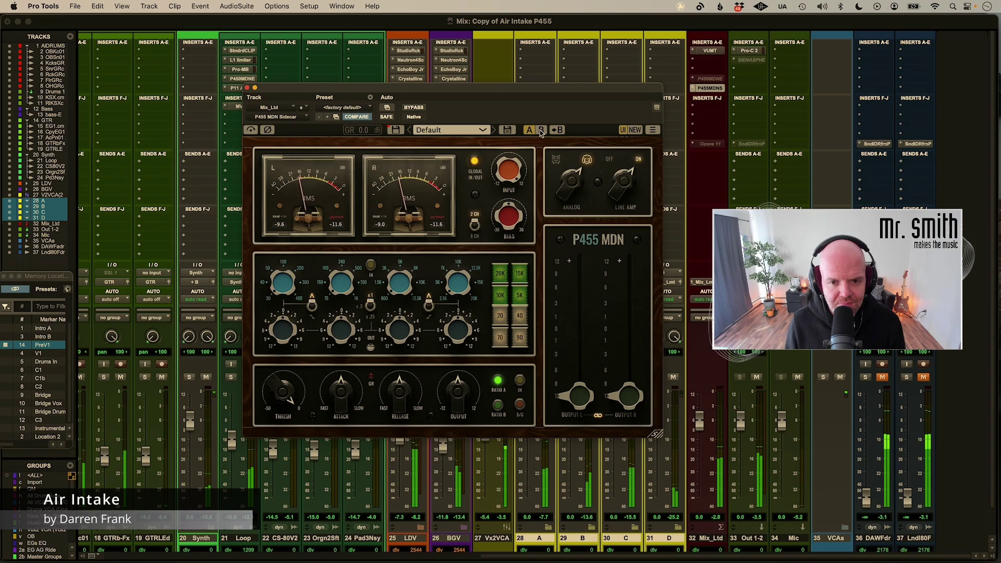
pyautogui.click(540, 130)
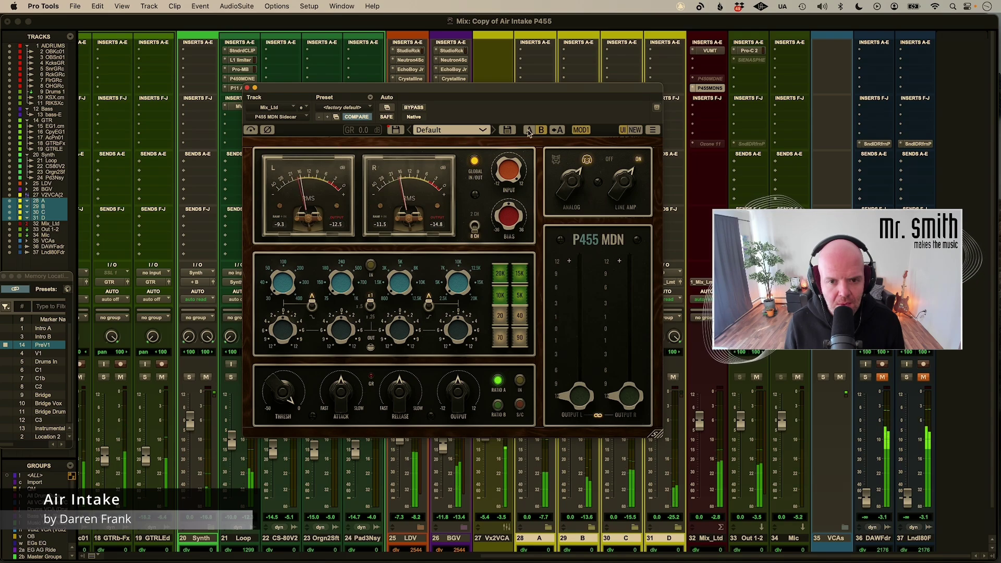
pyautogui.click(528, 131)
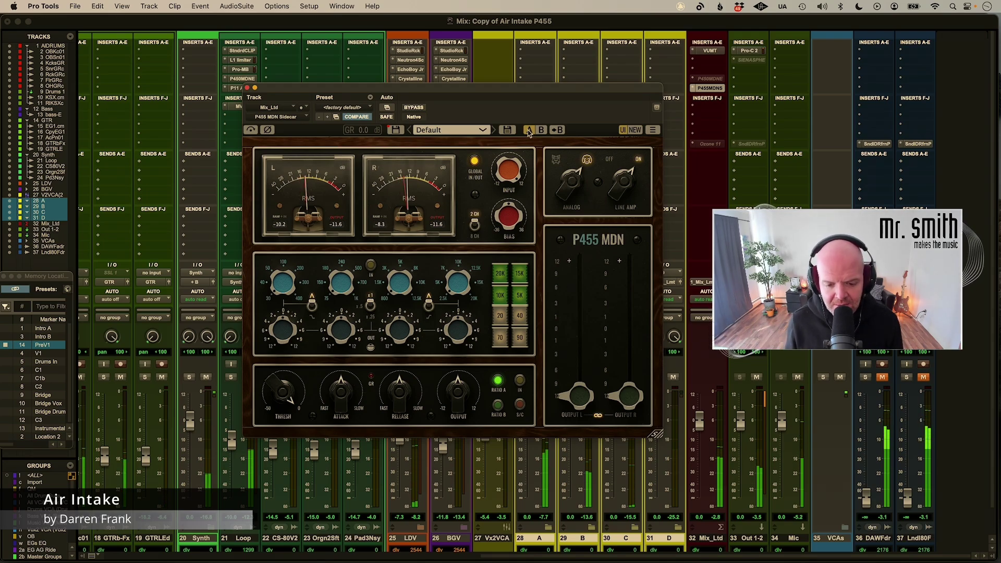
pyautogui.moveTo(486, 218)
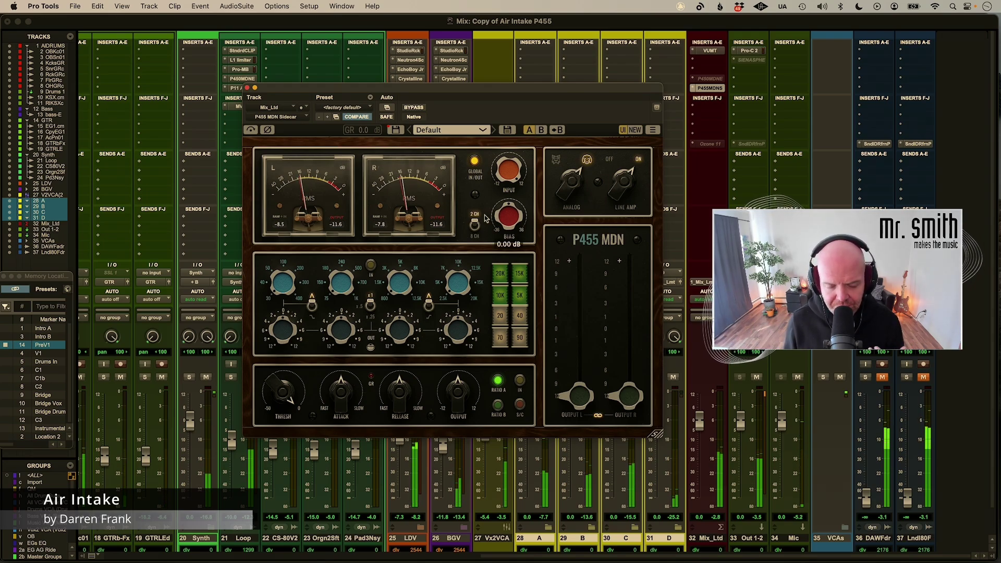
pyautogui.click(474, 235)
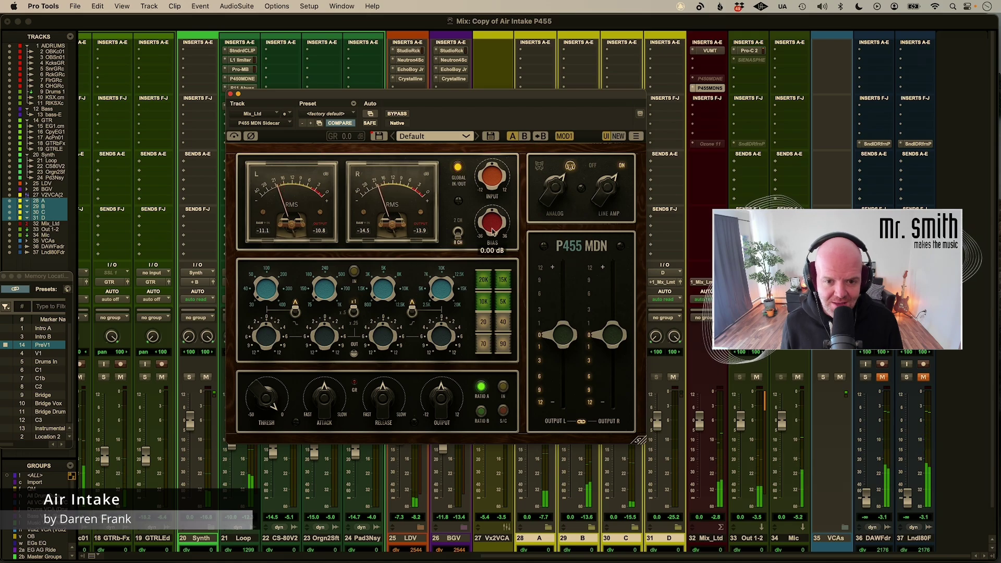
# Switch to the P455 MDN Sidecar user guide in Preview, read the BIAS section, and return to Pro Tools
pyautogui.press('super+Tab')
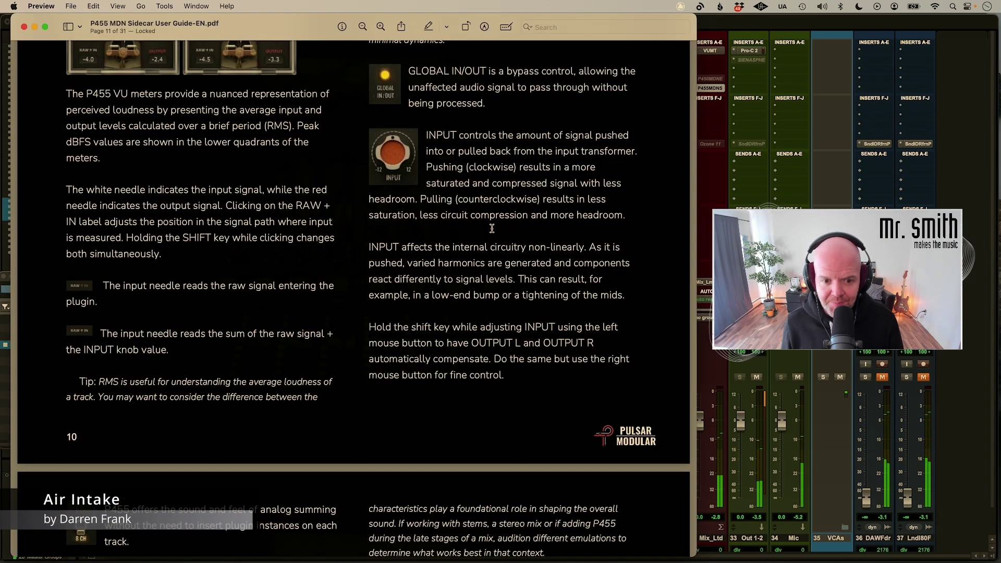
pyautogui.scroll(-10, 620, 258)
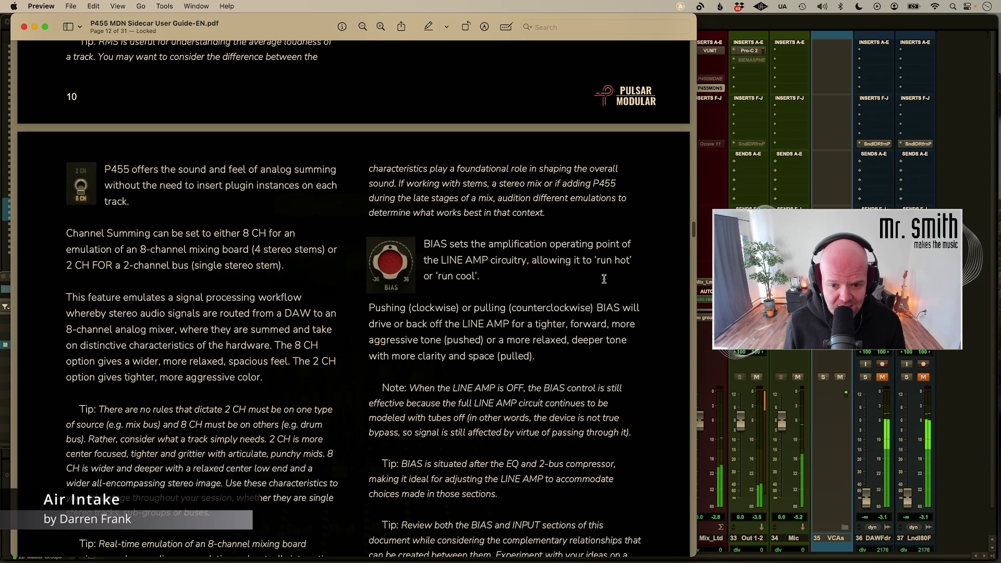
pyautogui.scroll(-5, 619, 281)
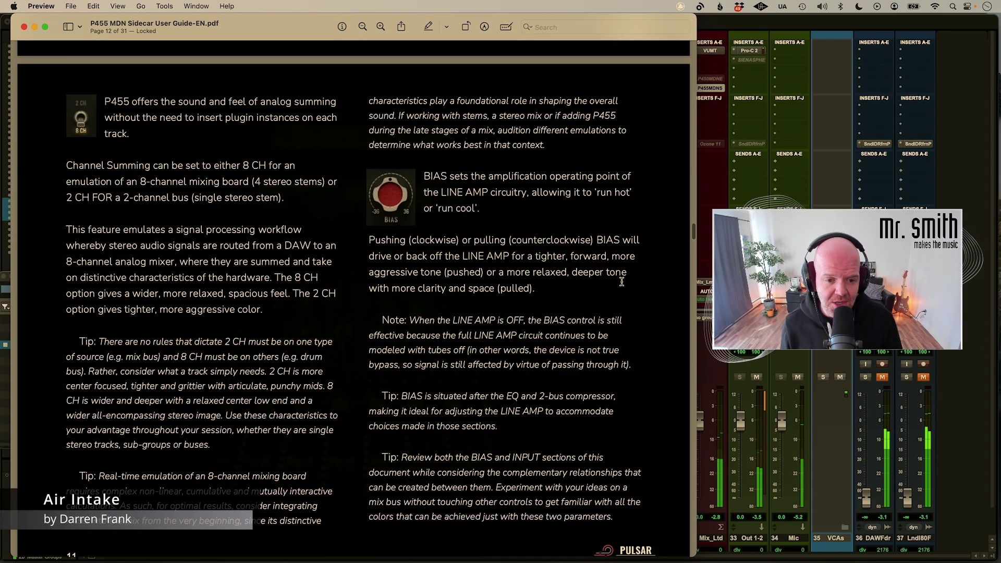
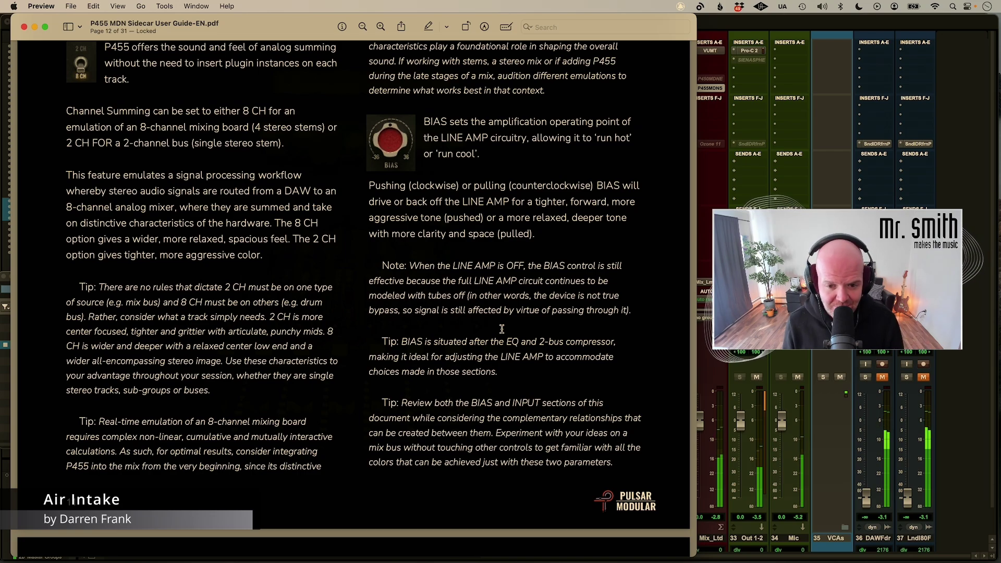
pyautogui.press('super+Tab')
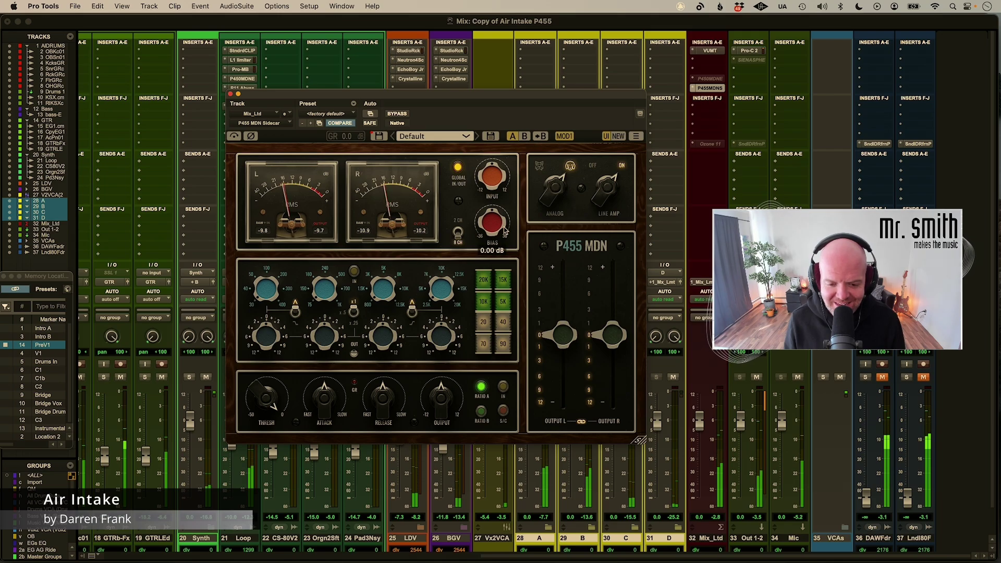
# Lower the Bias in A to -16.94 dB and compare it against B on the playing mix, finishing on A
pyautogui.moveTo(501, 223); pyautogui.dragTo(489, 242)
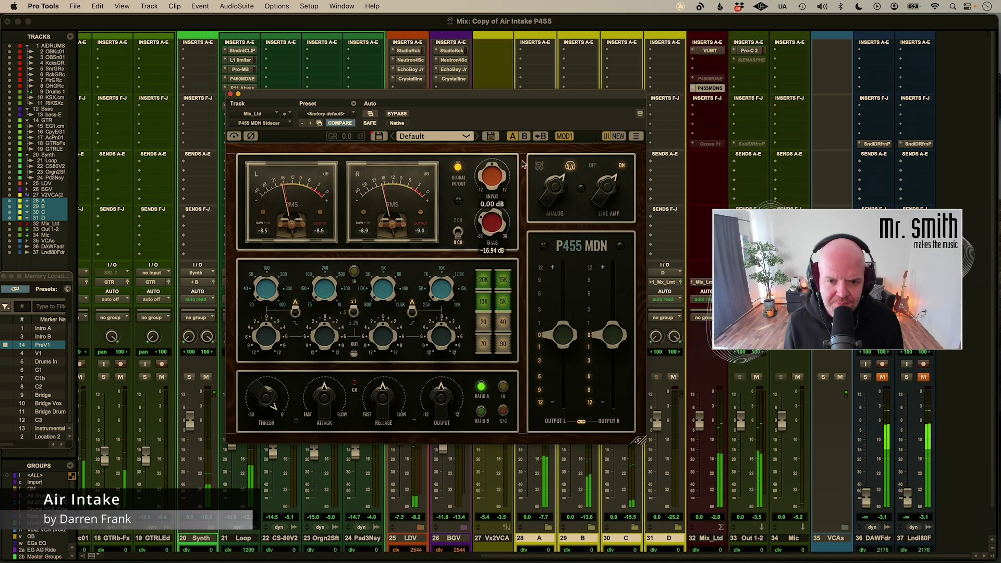
pyautogui.click(525, 136)
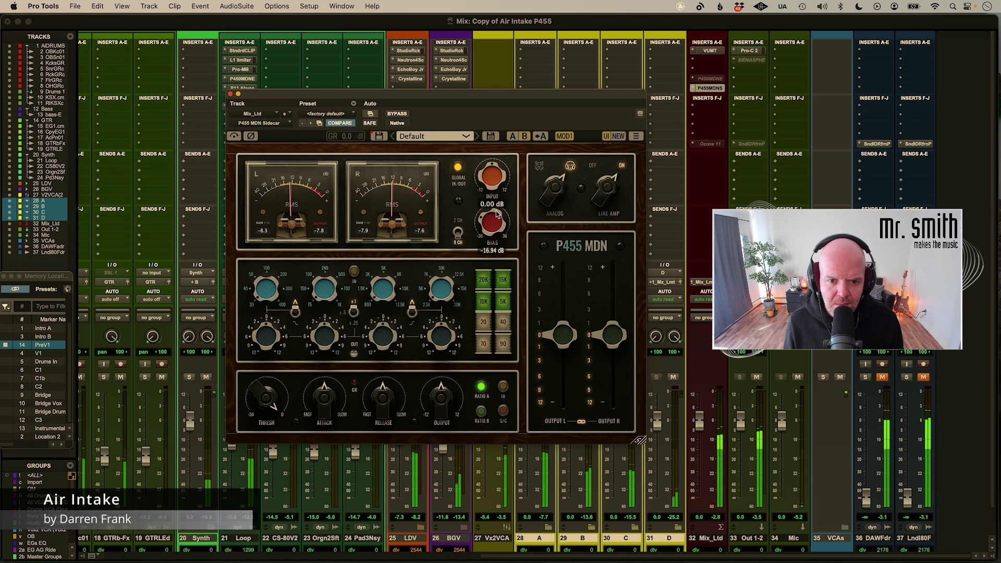
pyautogui.click(512, 136)
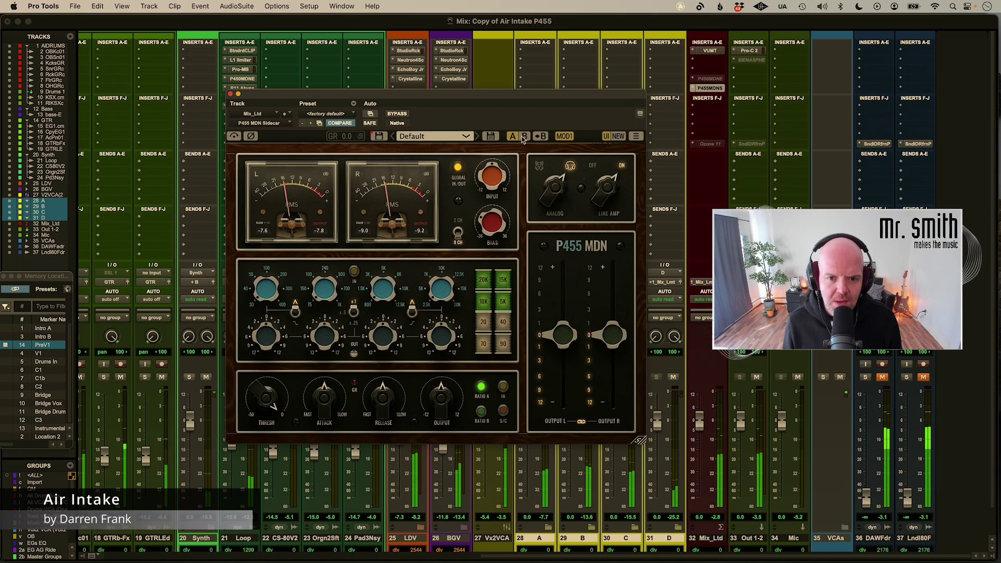
pyautogui.click(523, 136)
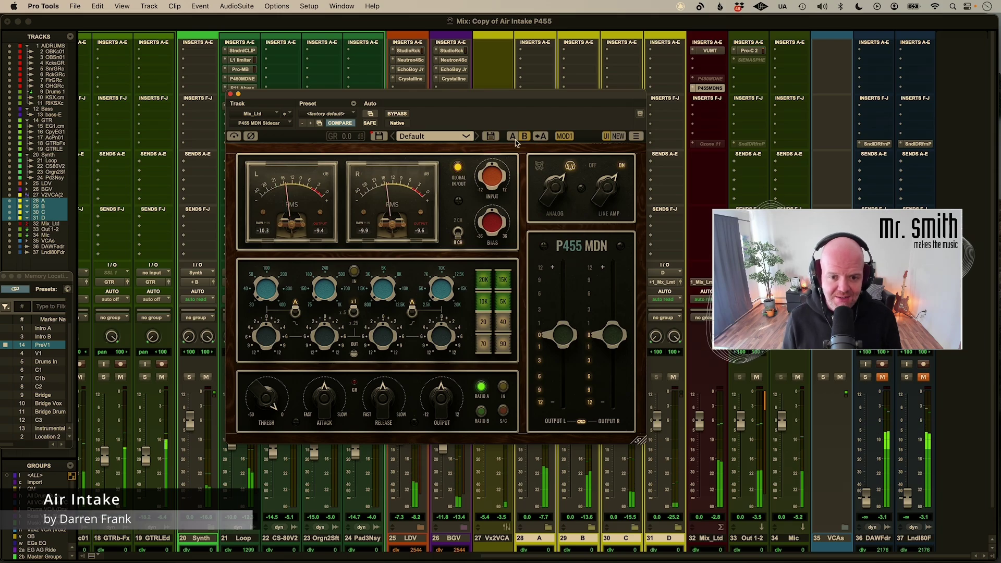
pyautogui.click(515, 137)
# Adjust A's Bias to -17.02 dB and compare it against B again, finishing on A
pyautogui.moveTo(500, 188)
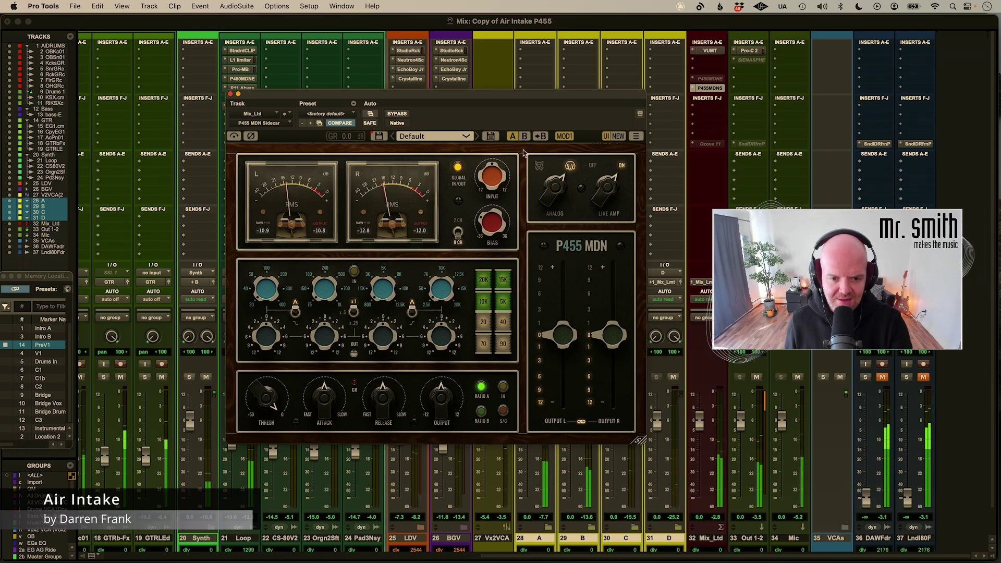
pyautogui.moveTo(495, 225)
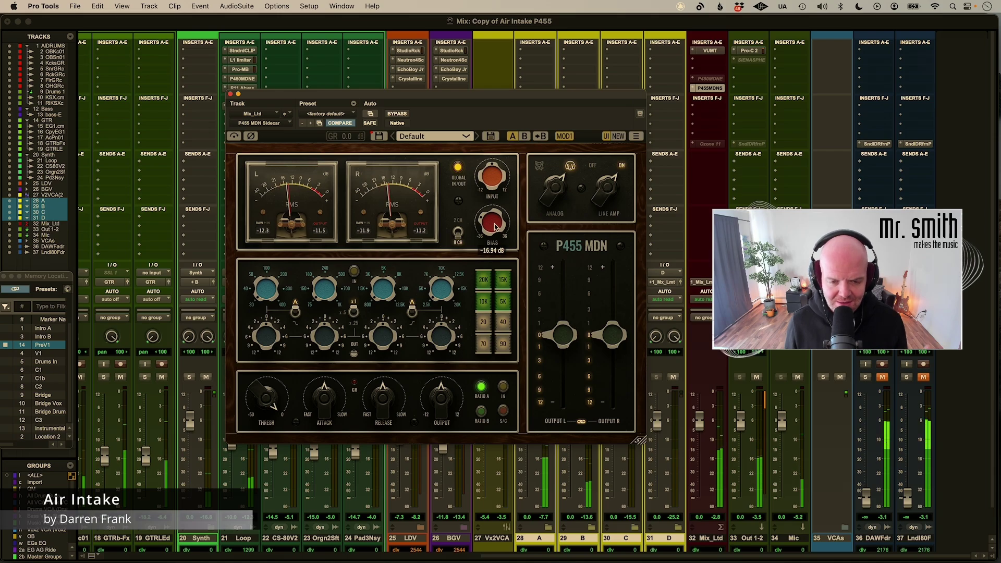
pyautogui.moveTo(519, 176)
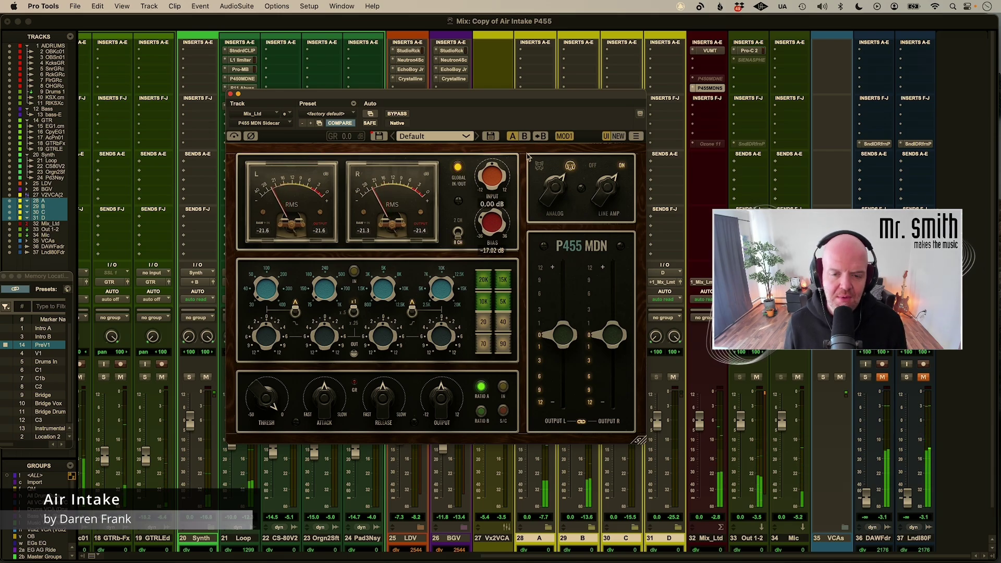
pyautogui.click(525, 136)
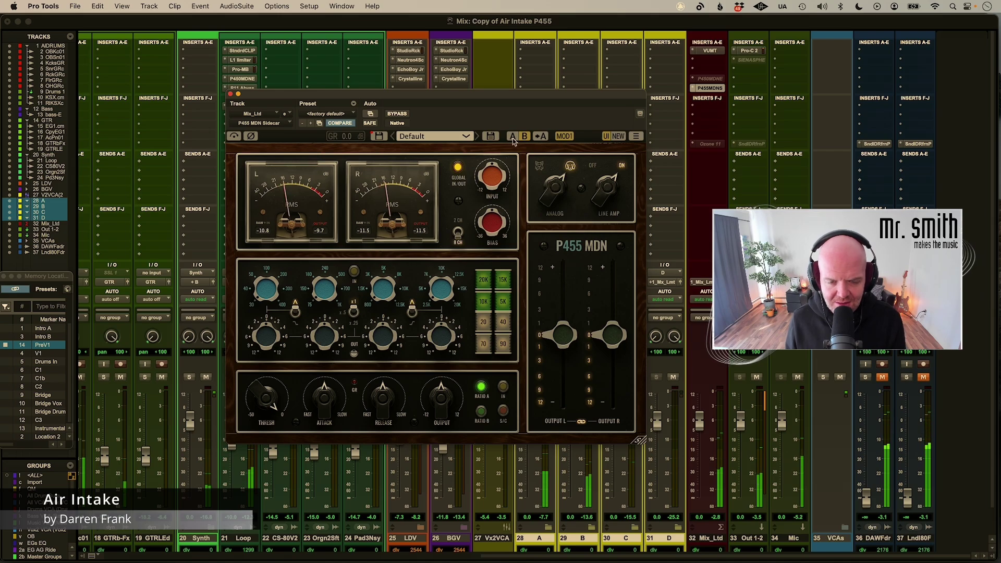
pyautogui.click(512, 136)
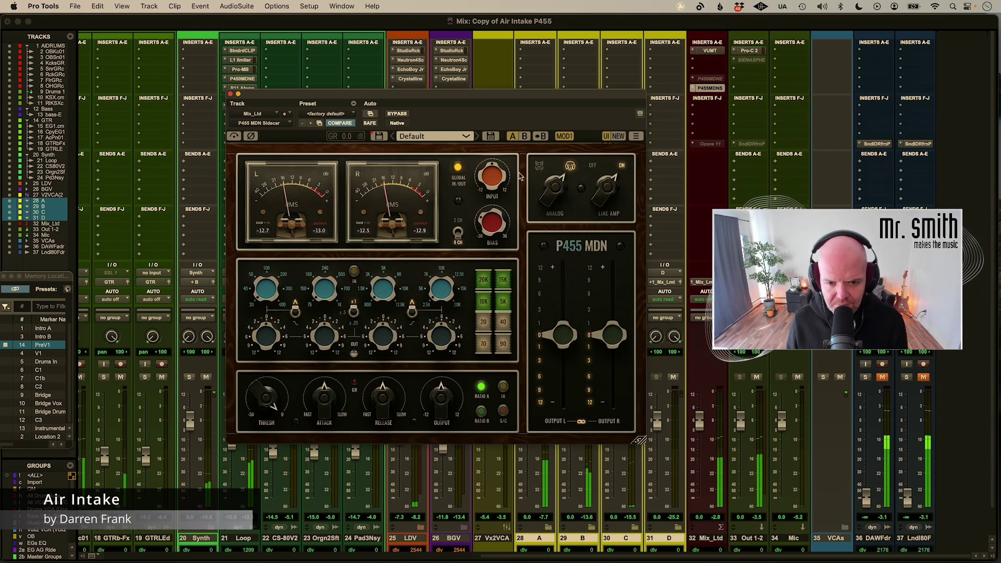
# Raise B's Bias to 22.25 dB and compare it against A's lowered Bias on the playing mix, finishing on B
pyautogui.moveTo(504, 222)
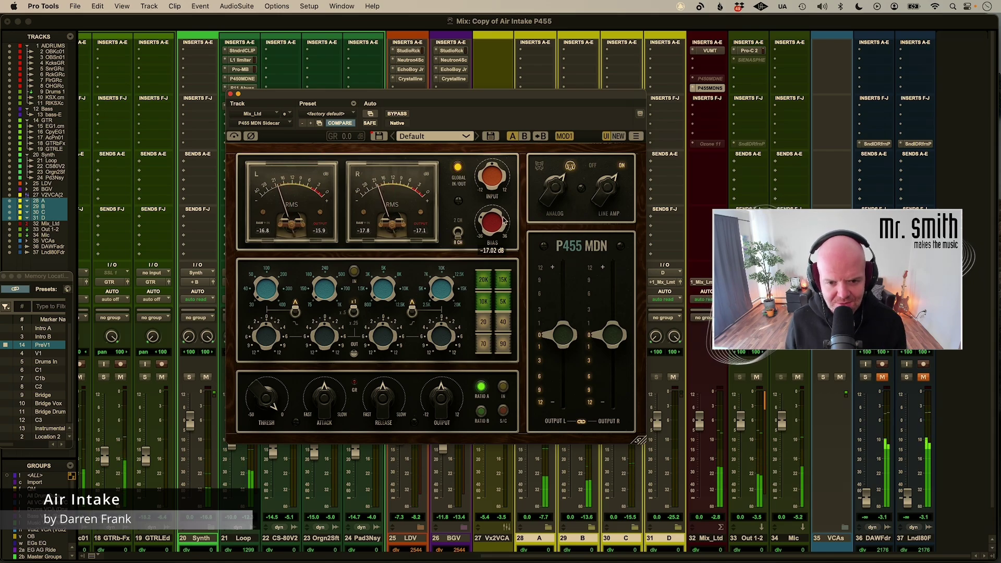
pyautogui.click(526, 137)
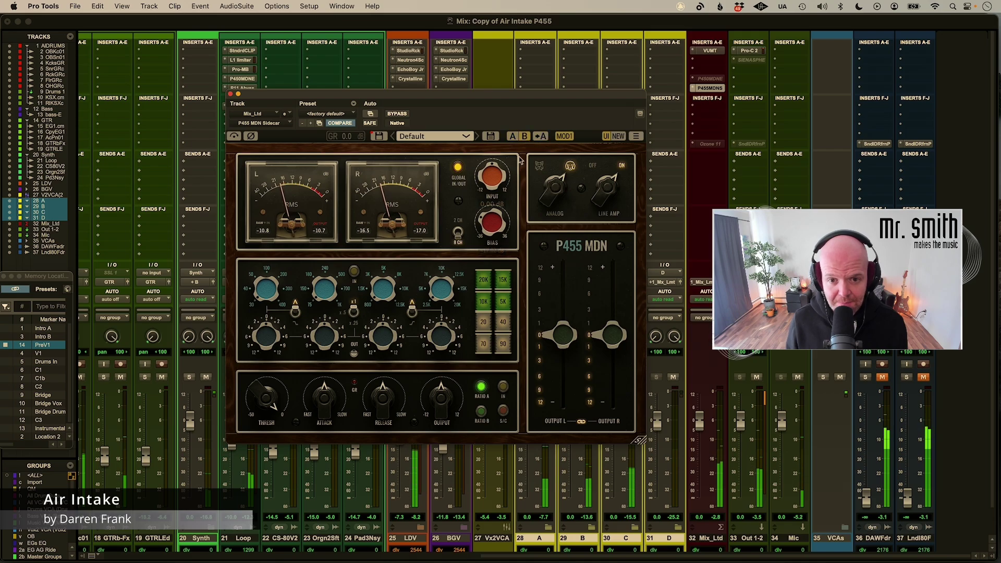
pyautogui.scroll(3, 492, 221)
pyautogui.scroll(1, 493, 219)
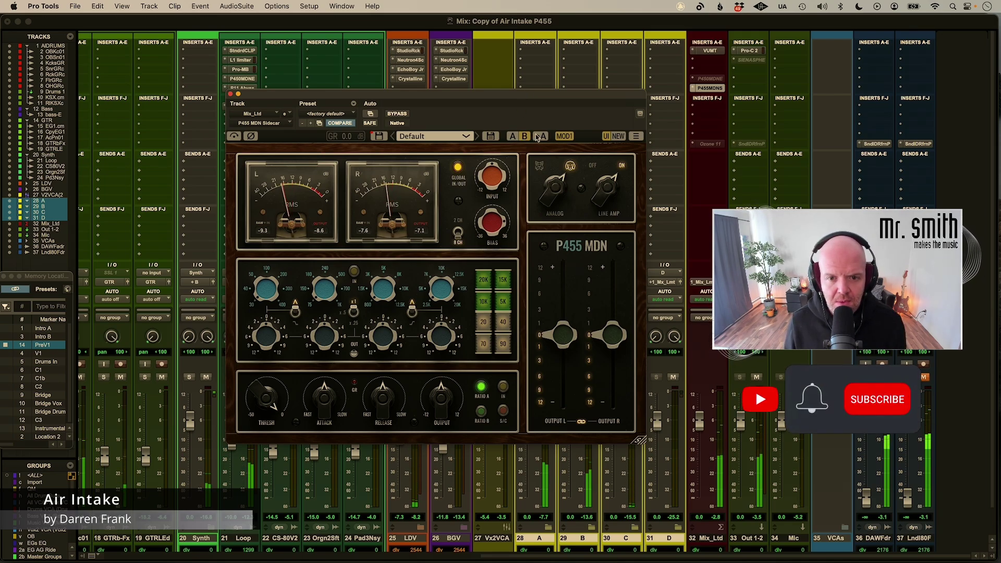
pyautogui.click(514, 136)
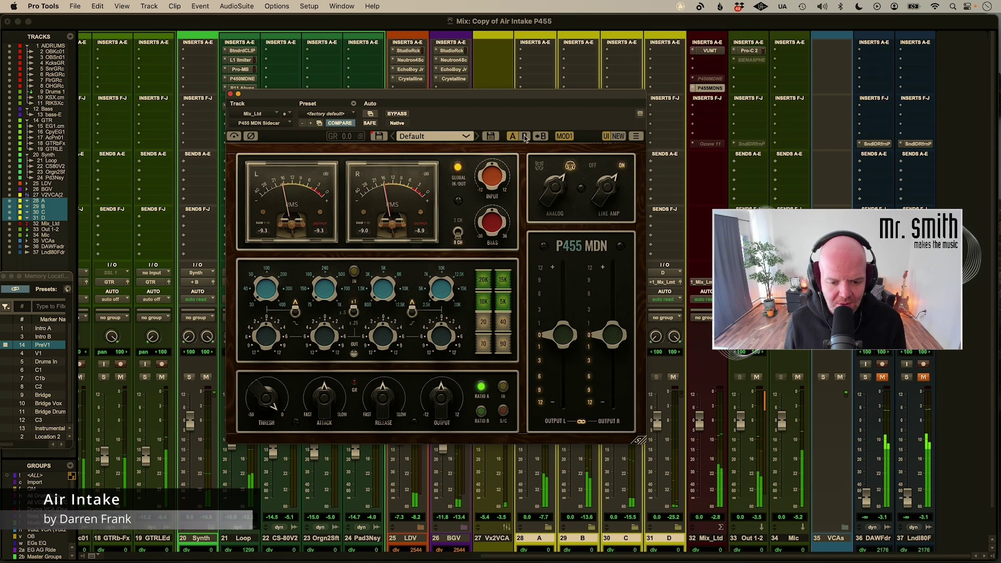
pyautogui.click(525, 136)
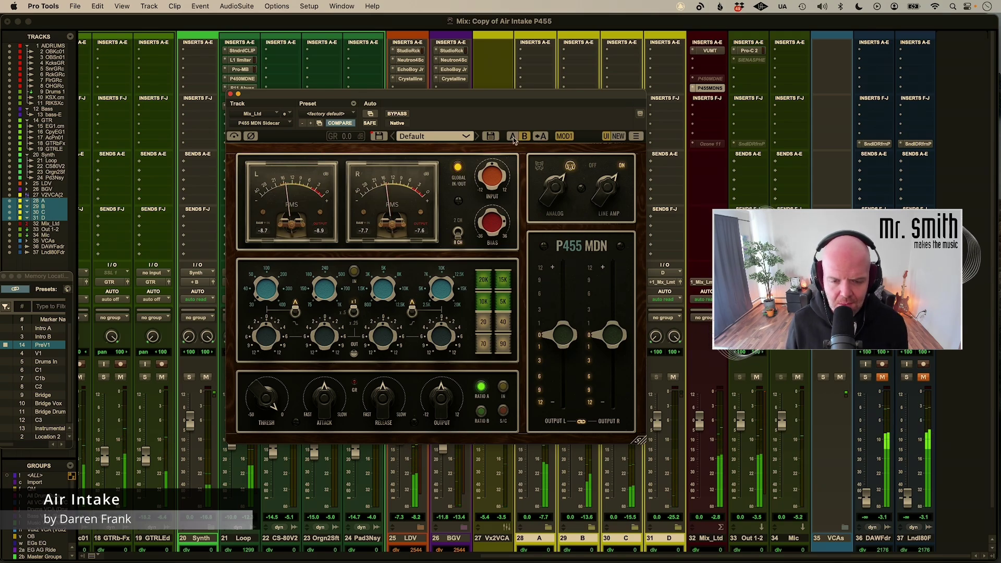
pyautogui.click(513, 137)
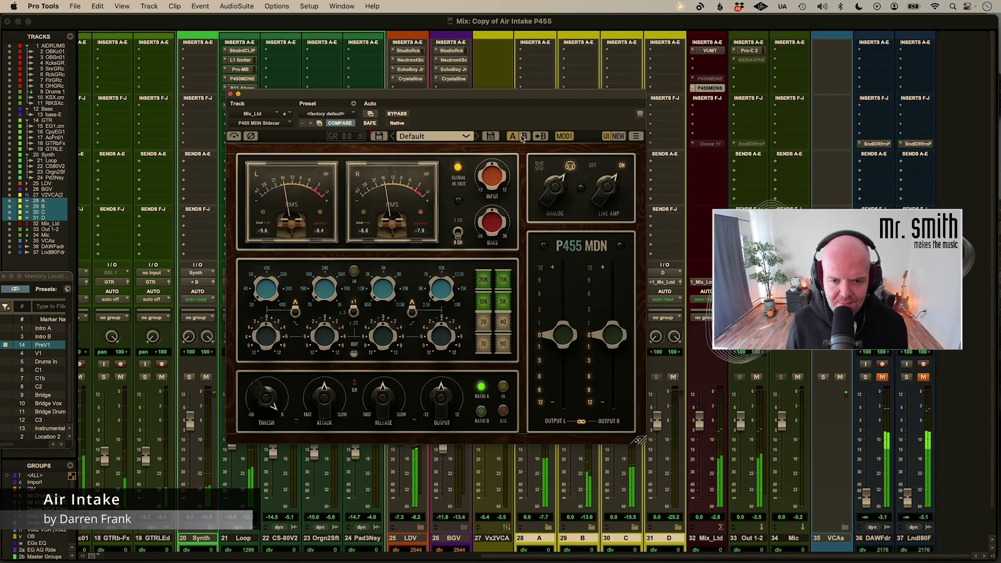
pyautogui.click(523, 136)
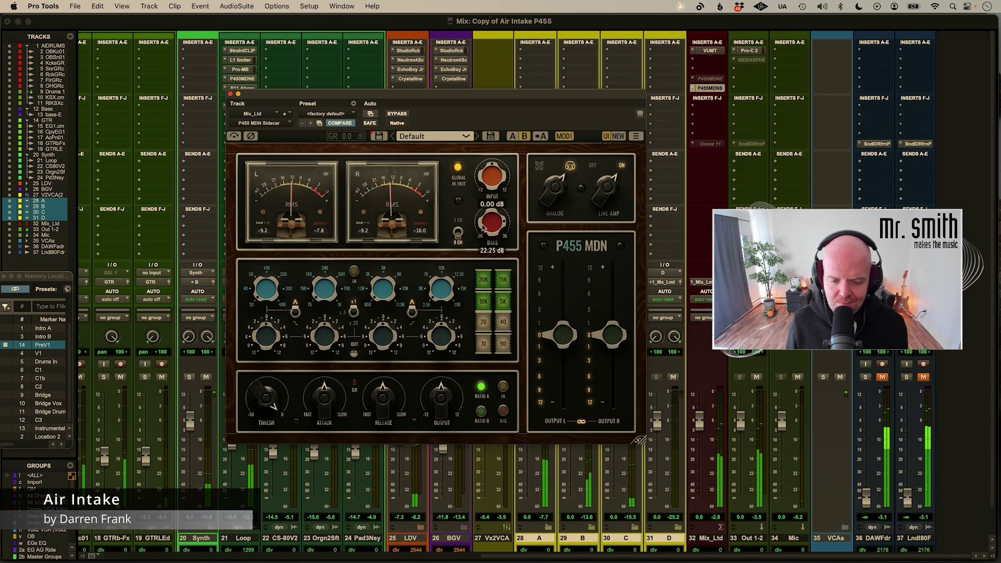
# Raise B's Bias to its maximum of 36.00 dB and compare it against A's lowered Bias, finishing on B
pyautogui.moveTo(484, 222); pyautogui.dragTo(491, 203)
pyautogui.moveTo(491, 199)
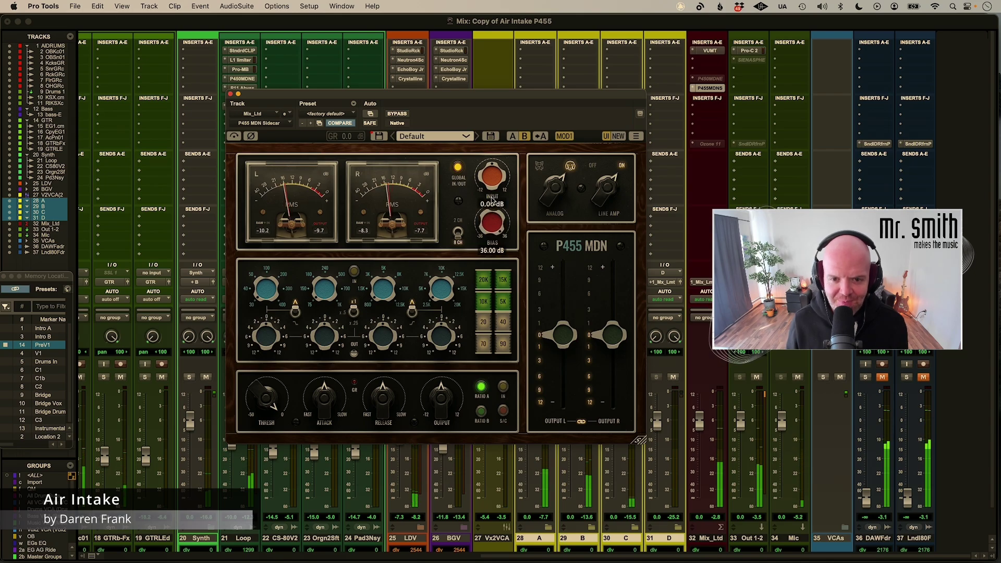
pyautogui.click(513, 137)
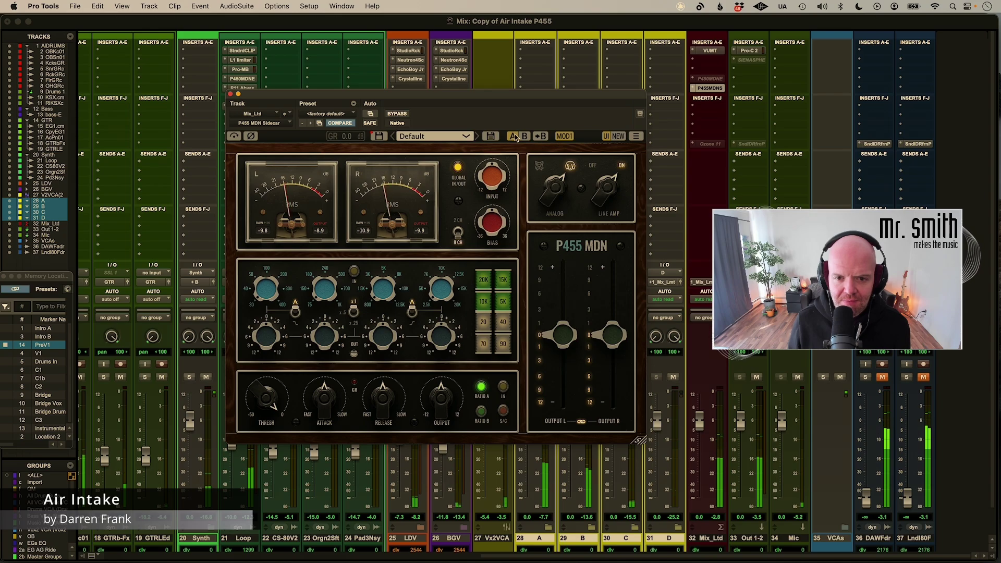
pyautogui.click(525, 136)
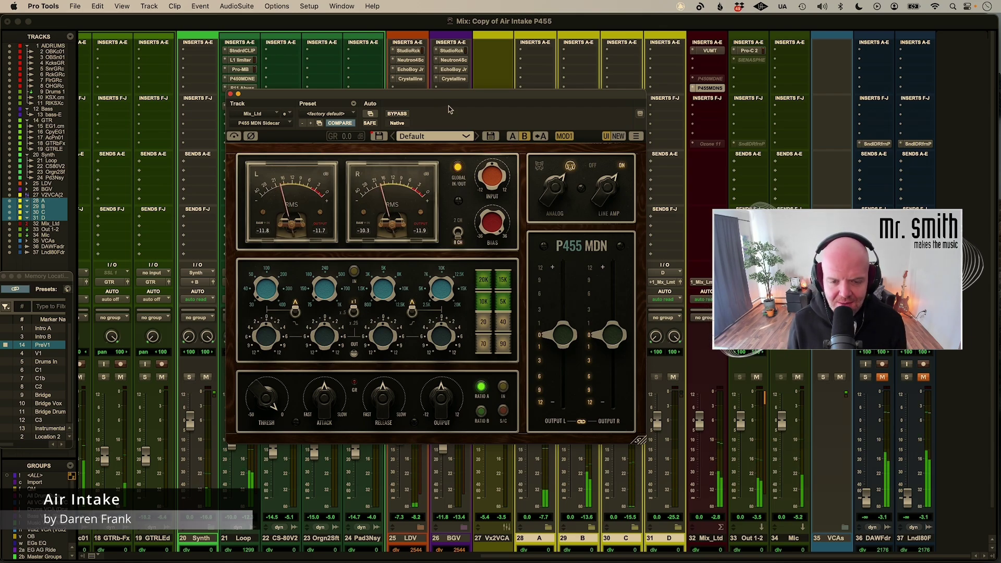
# Set A's Input to 12.00 dB with automatic output compensation and its Bias to 0.00 dB, and compare it against B's maximum Bias, finishing on B
pyautogui.click(512, 136)
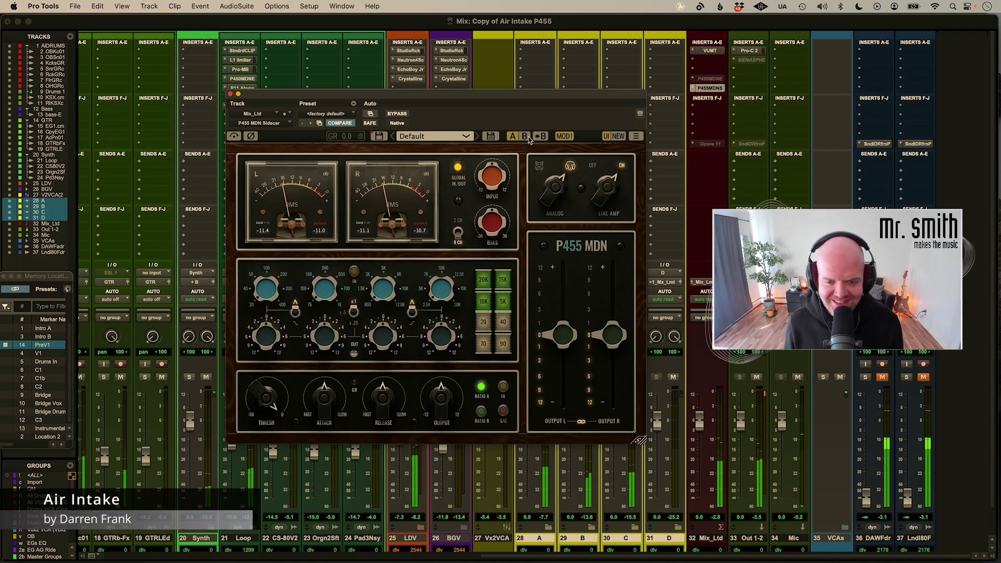
pyautogui.moveTo(491, 178); pyautogui.dragTo(505, 112)
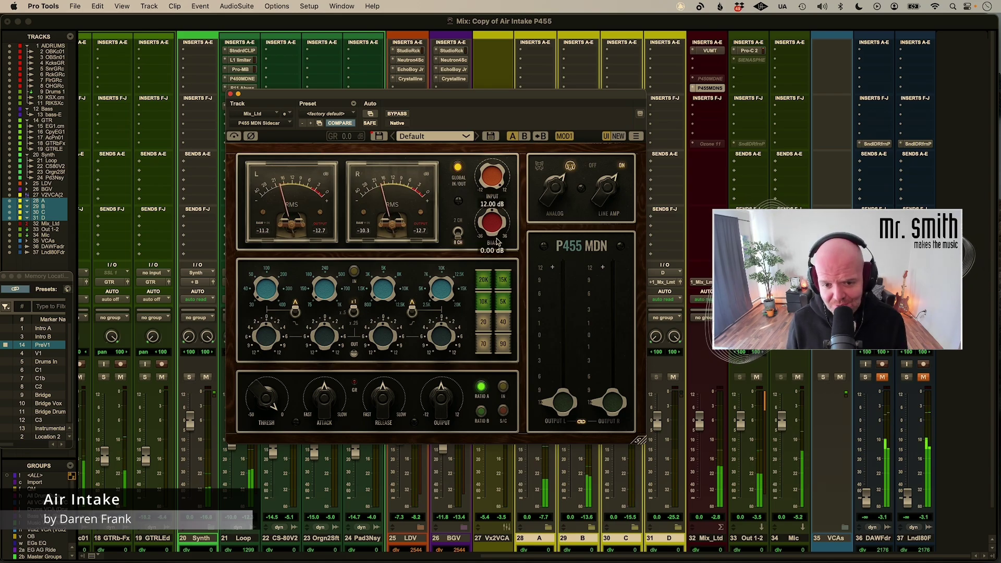
pyautogui.click(524, 137)
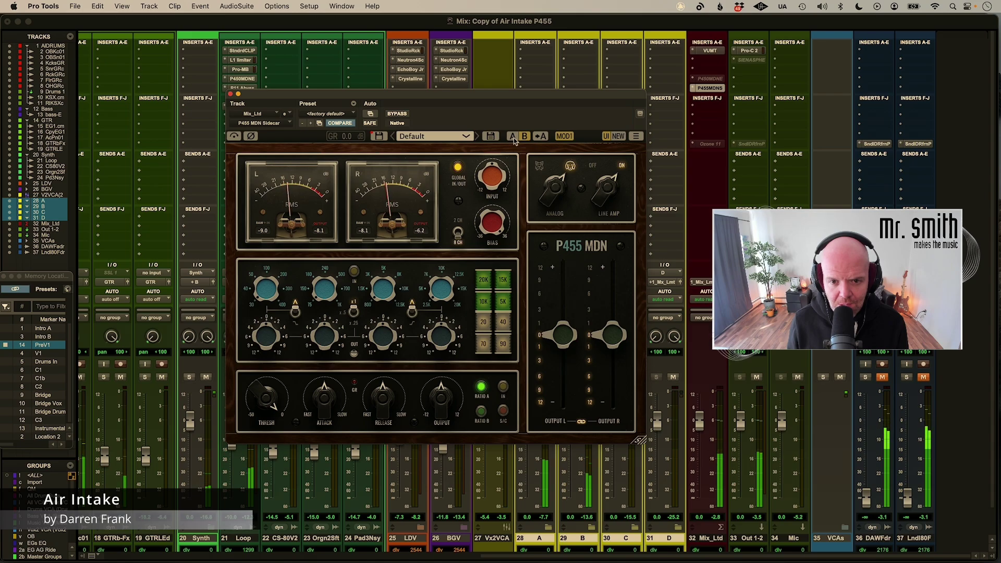
pyautogui.click(512, 137)
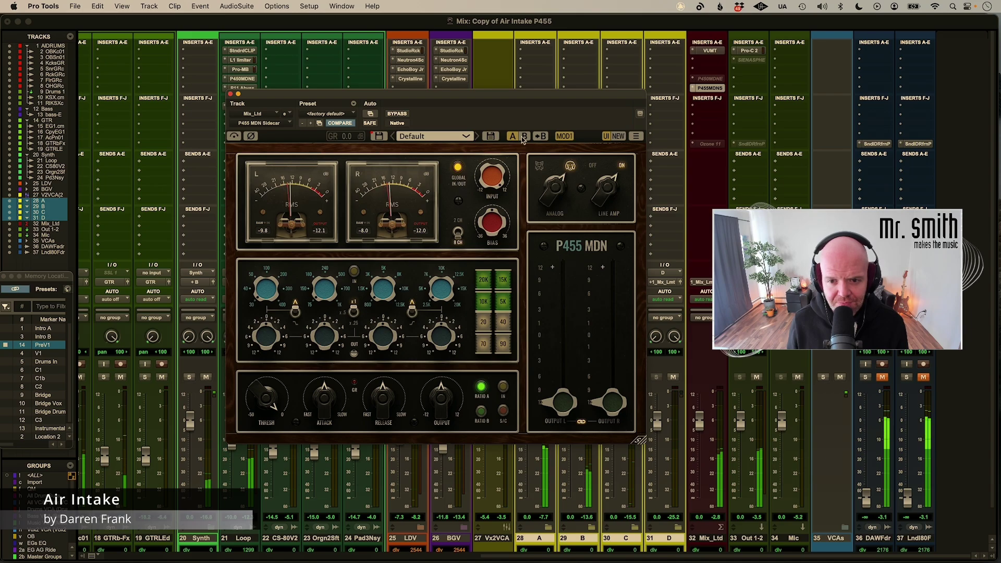
pyautogui.click(524, 136)
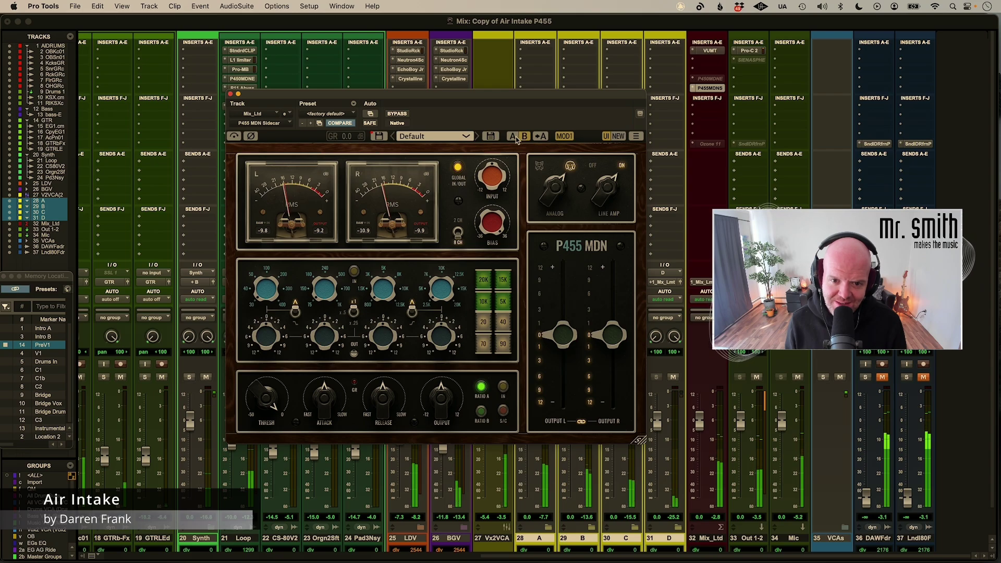
# Compare A's high-Input, zero-Bias setting against B's maximum Bias again on the playing mix, finishing on B
pyautogui.click(523, 136)
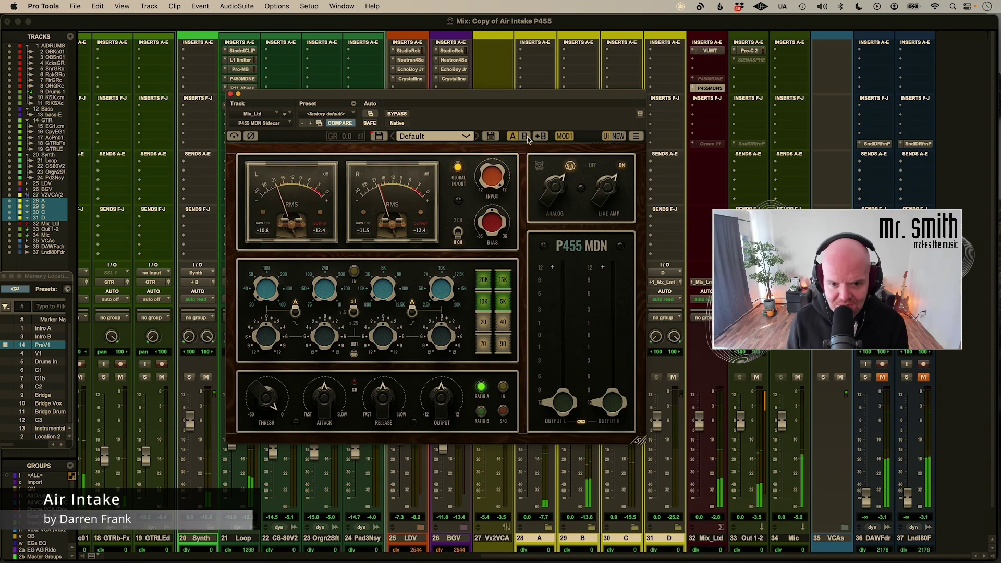
pyautogui.click(525, 136)
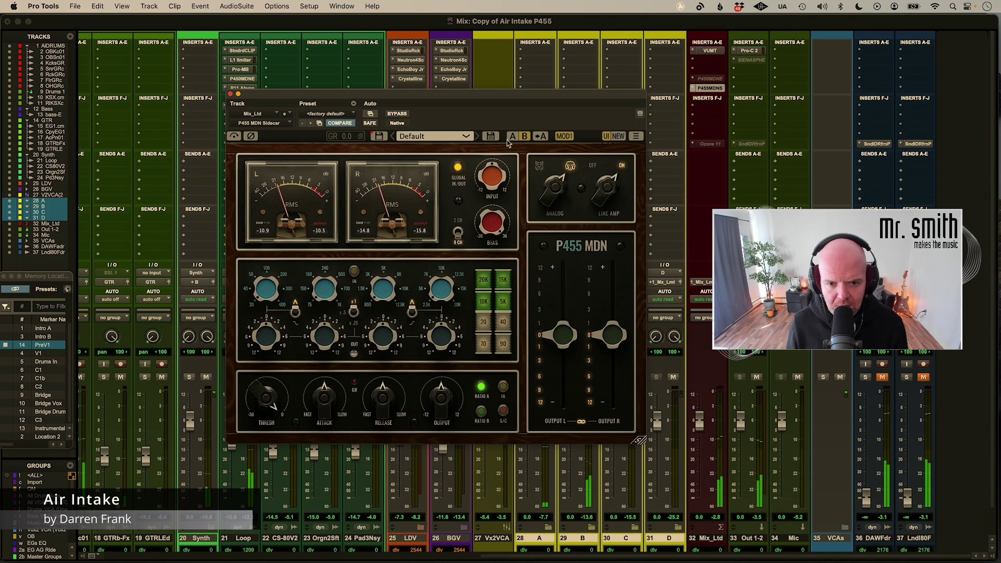
pyautogui.moveTo(504, 238)
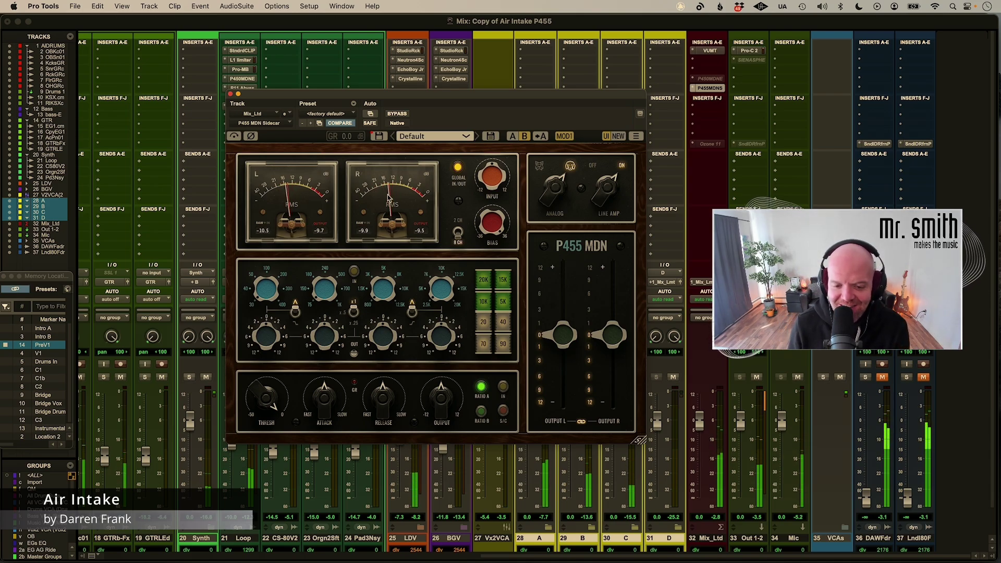
# Enable B's EQ with the high band's shape switched, and audition the high-band gain up to 6.00 before resetting it to 0.00
pyautogui.click(354, 271)
pyautogui.click(412, 312)
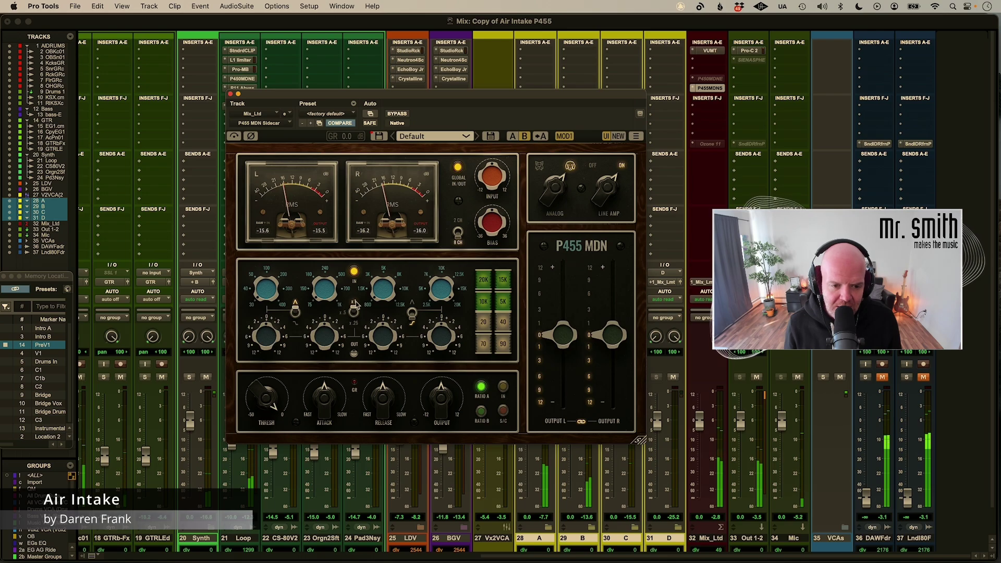
pyautogui.moveTo(453, 344); pyautogui.dragTo(425, 353)
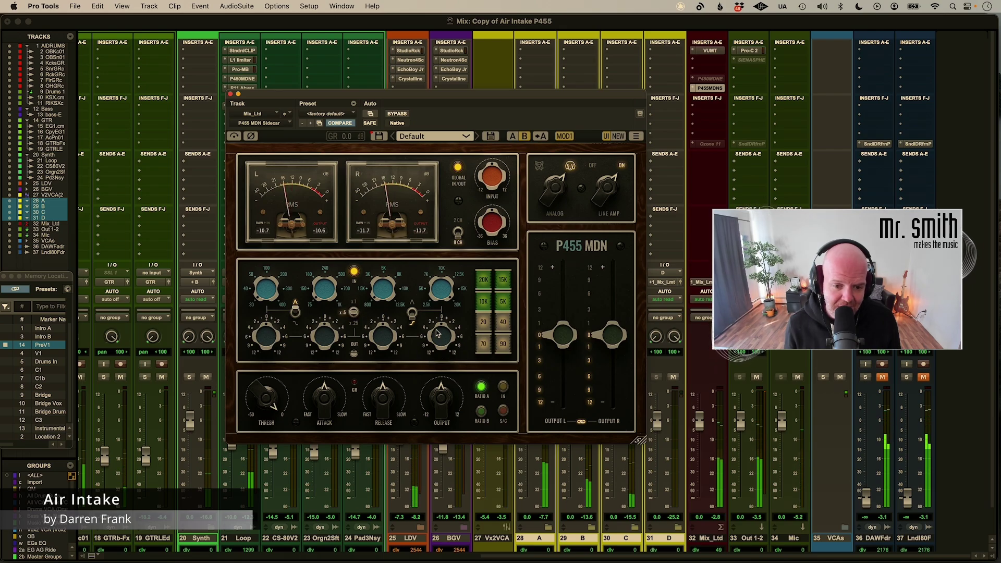
pyautogui.moveTo(441, 336); pyautogui.dragTo(423, 354)
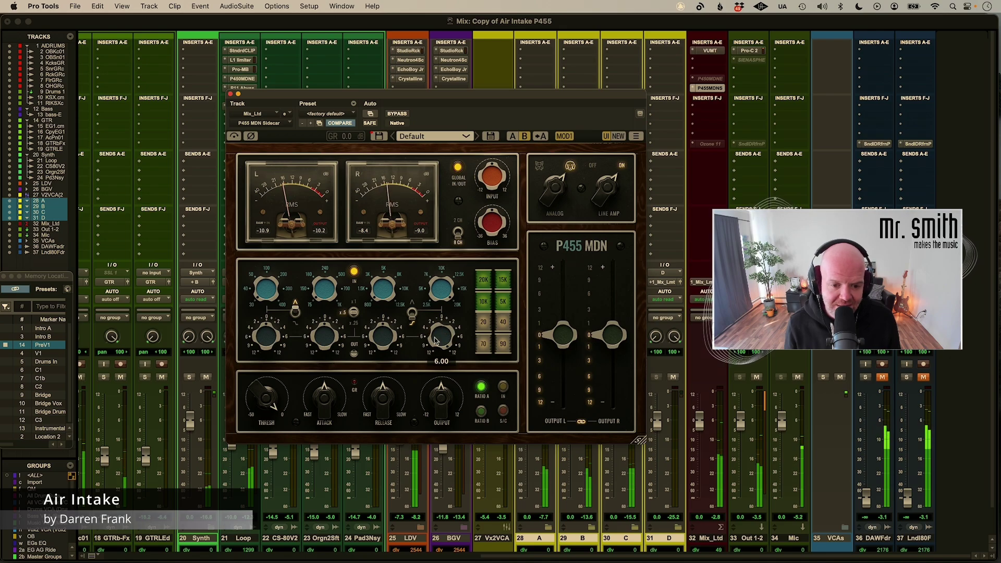
pyautogui.keyDown('alt'); pyautogui.click(437, 337); pyautogui.keyUp('alt')
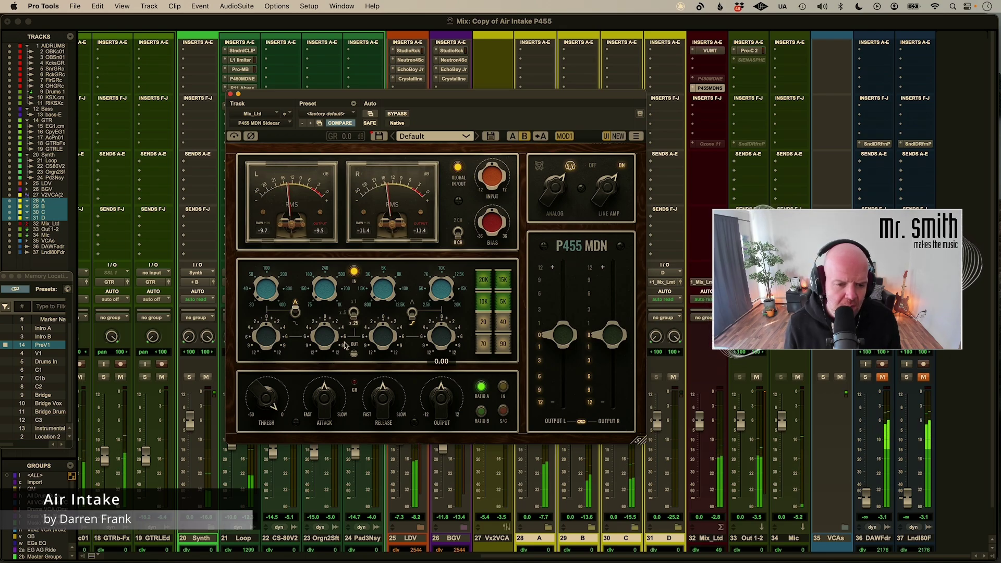
pyautogui.moveTo(443, 344); pyautogui.dragTo(449, 333)
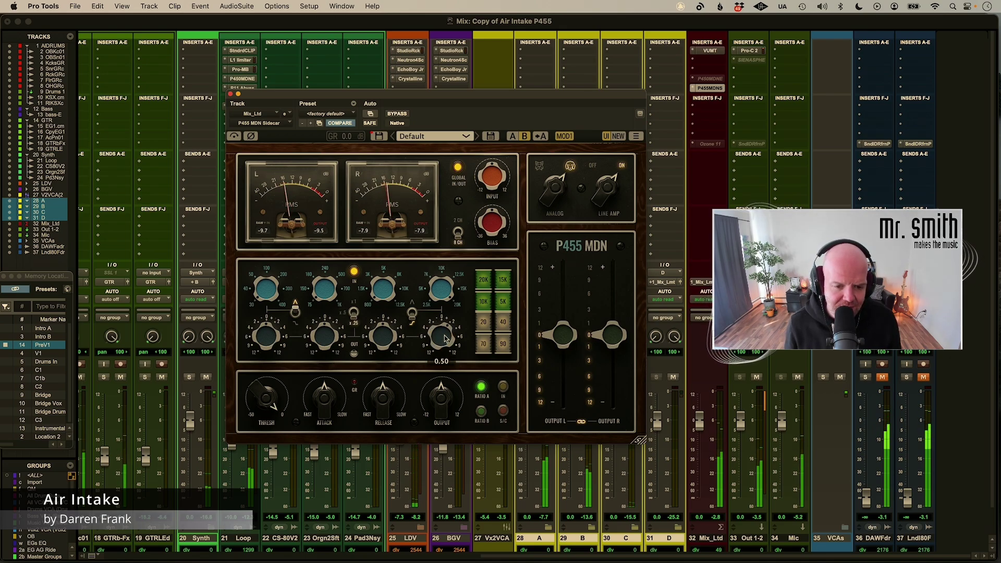
pyautogui.keyDown('alt'); pyautogui.click(443, 338); pyautogui.keyUp('alt')
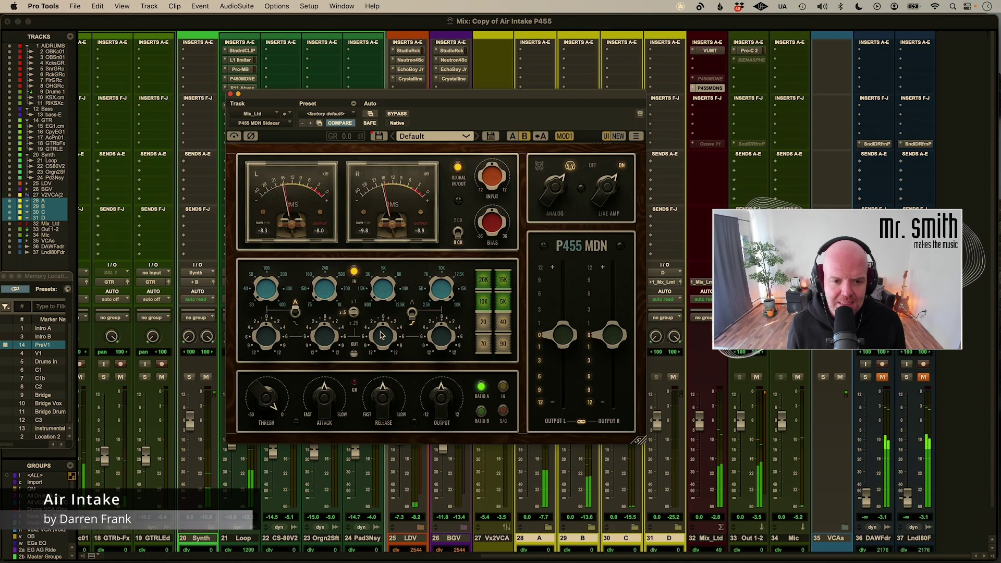
# Adjust B's low, high-mid and high EQ gains by ear on the playing mix, trying 1.00 on the high-mid band
pyautogui.moveTo(452, 317)
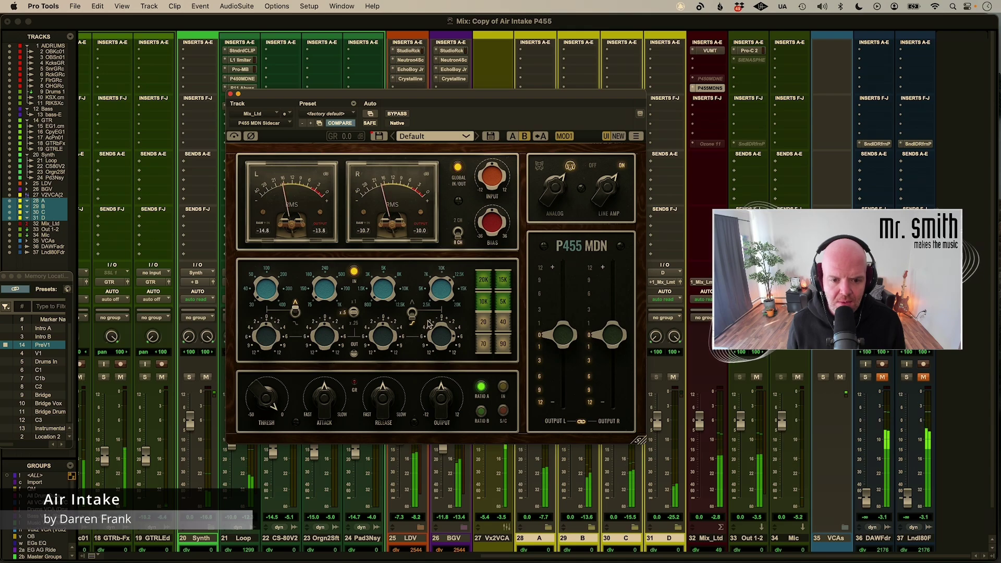
pyautogui.moveTo(440, 337)
pyautogui.mouseDown()
pyautogui.moveTo(429, 359)
pyautogui.moveTo(432, 348)
pyautogui.mouseUp()
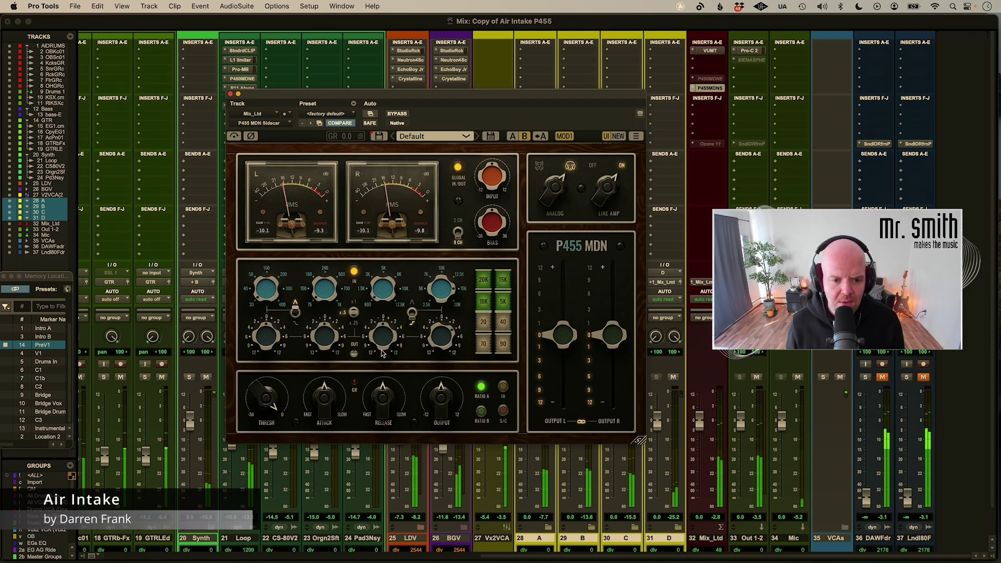
pyautogui.moveTo(269, 348); pyautogui.dragTo(279, 369)
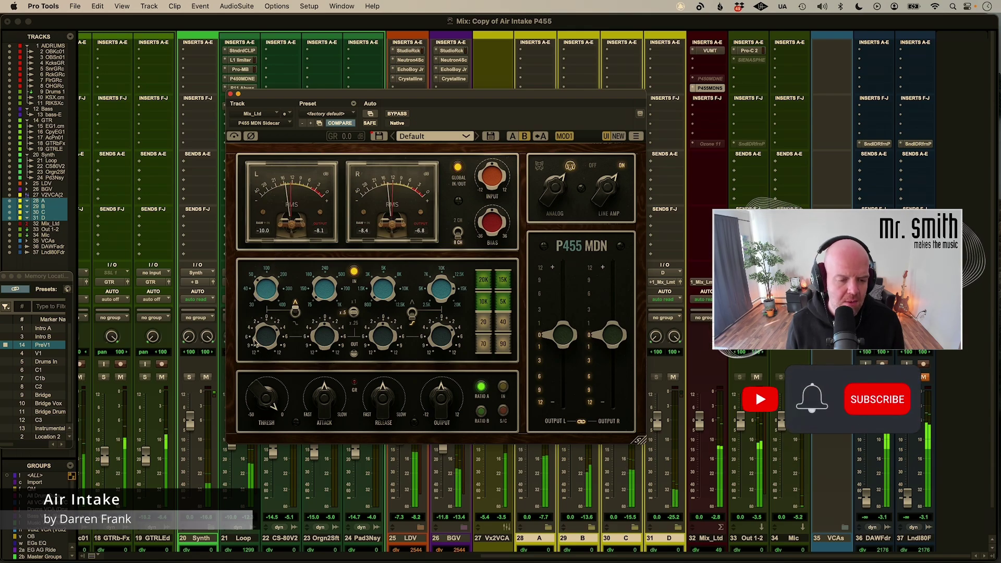
pyautogui.moveTo(270, 339)
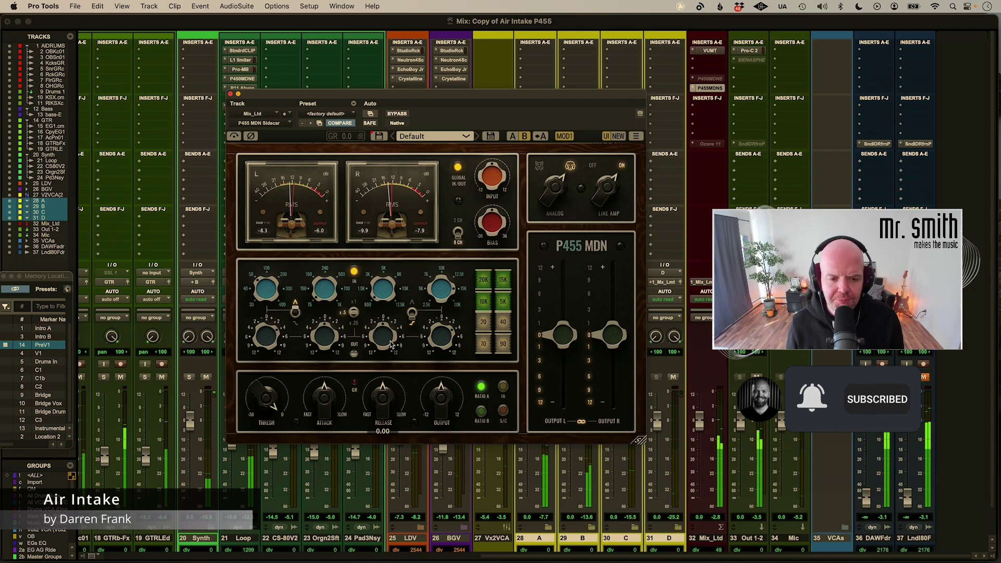
pyautogui.moveTo(378, 327)
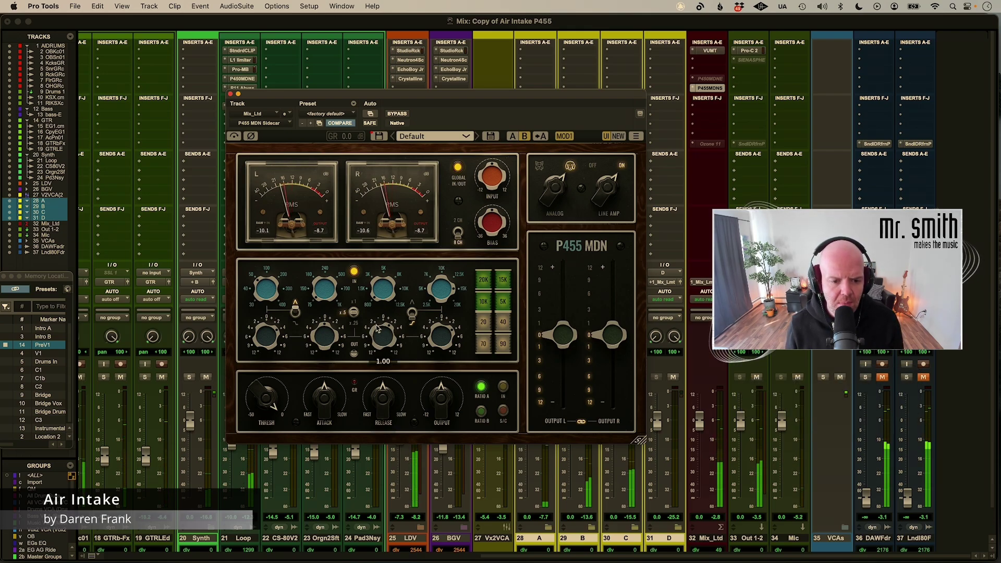
pyautogui.moveTo(379, 348)
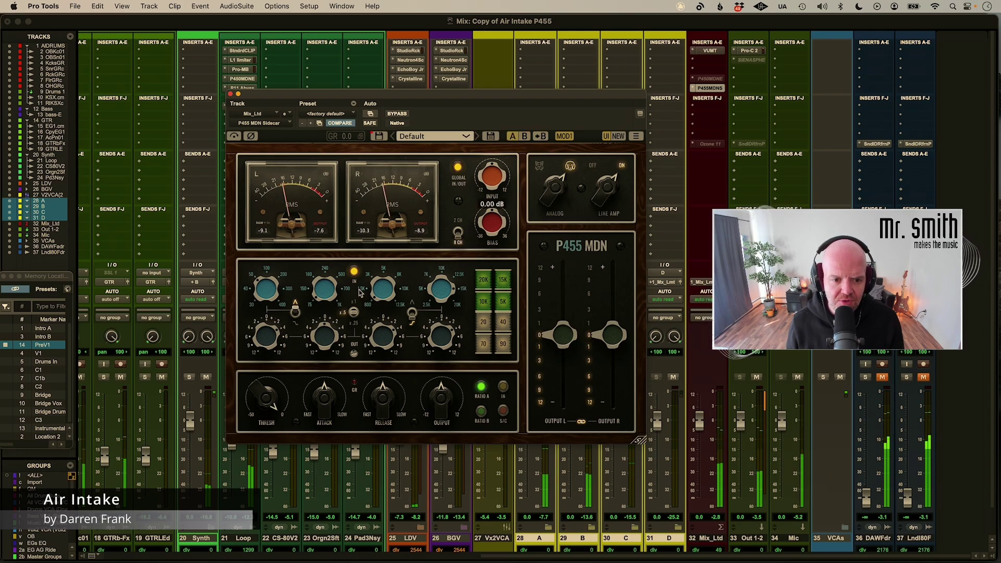
# Audition A with its EQ bypassed and re-enabled, and compare A against B's EQ settings on the playing mix, finishing on B
pyautogui.click(353, 272)
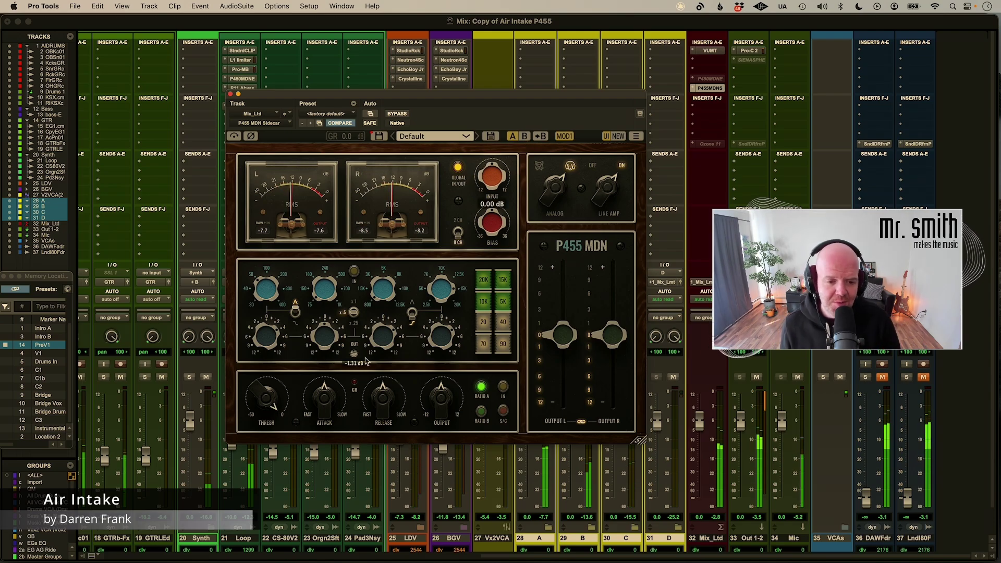
pyautogui.click(354, 271)
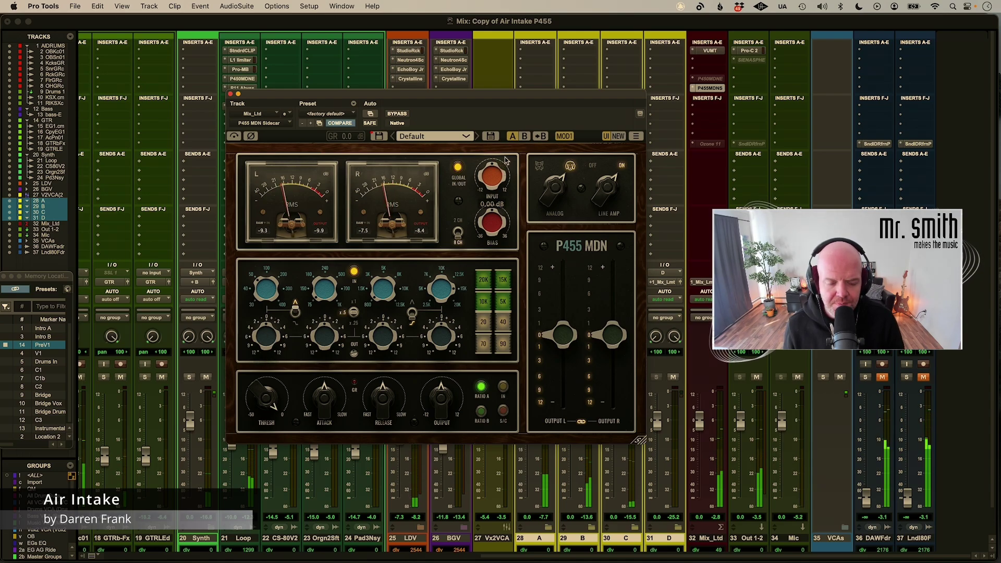
pyautogui.click(524, 136)
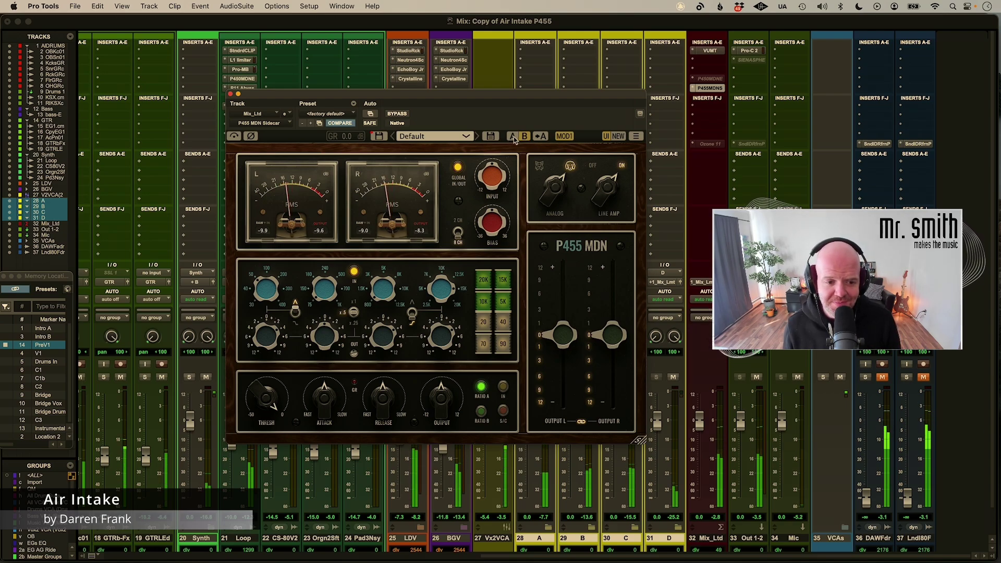
pyautogui.click(514, 137)
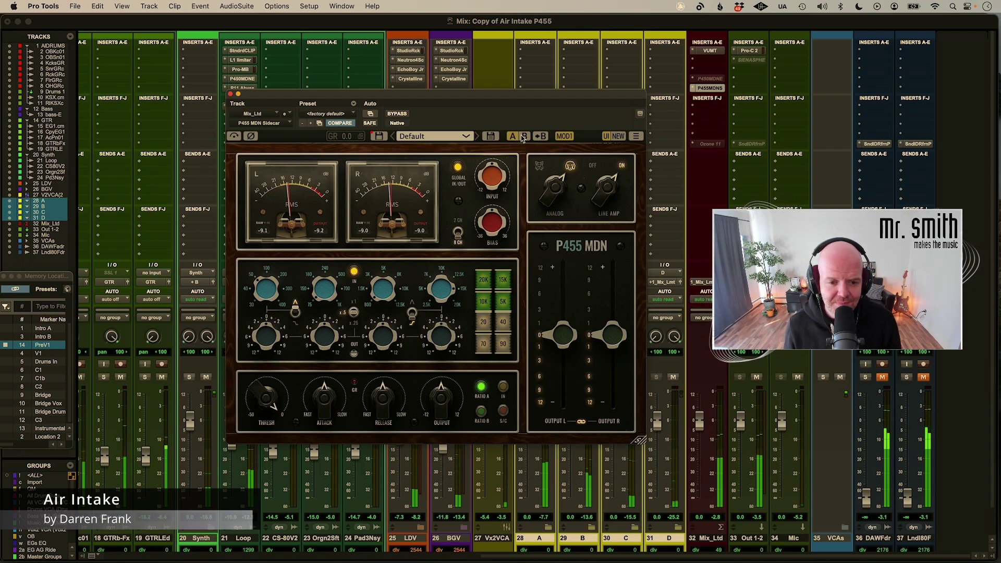
pyautogui.click(523, 136)
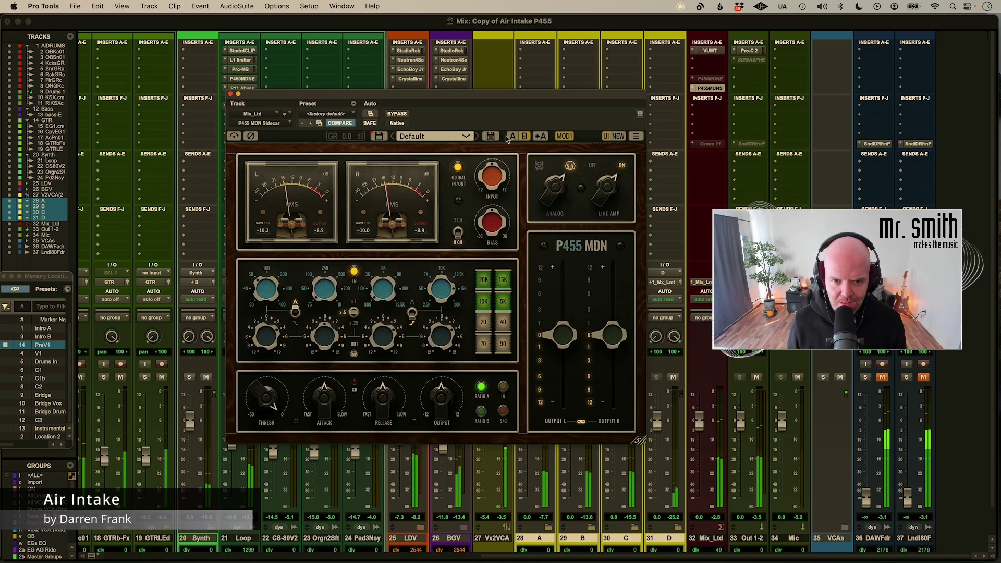
pyautogui.click(524, 136)
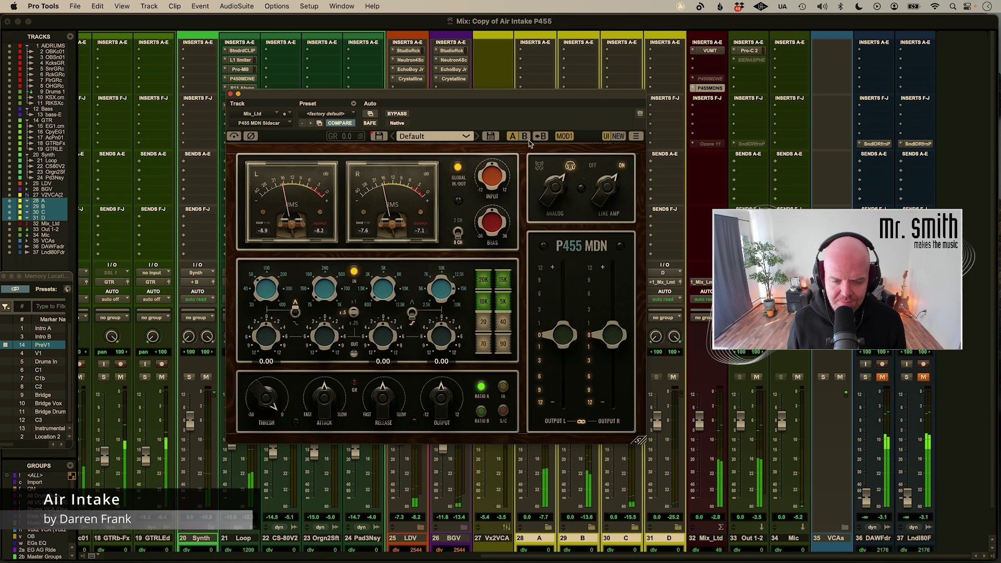
pyautogui.click(525, 137)
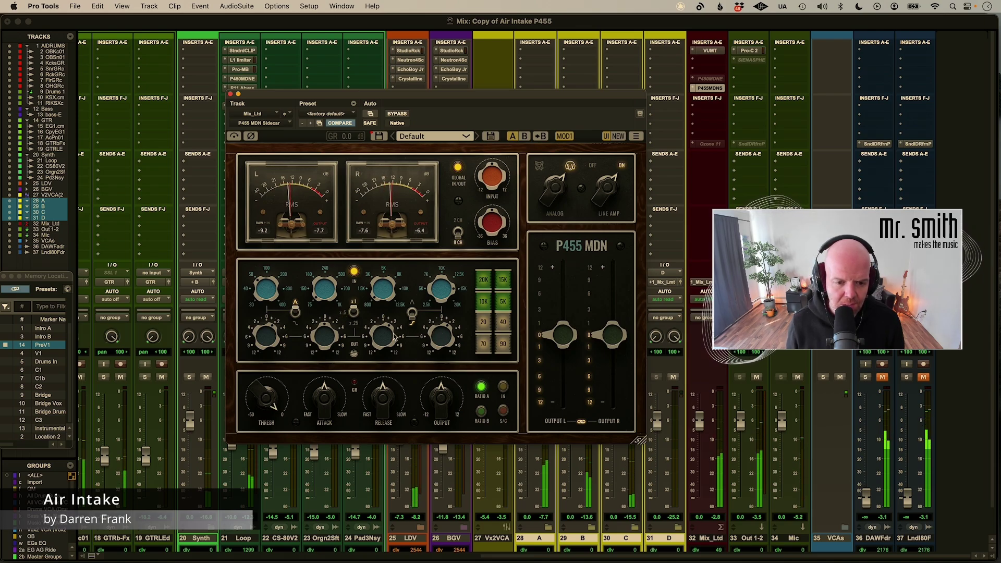
# Switch repeatedly between the A and B EQ settings to compare their tone on the playing mix, finishing on A
pyautogui.click(524, 136)
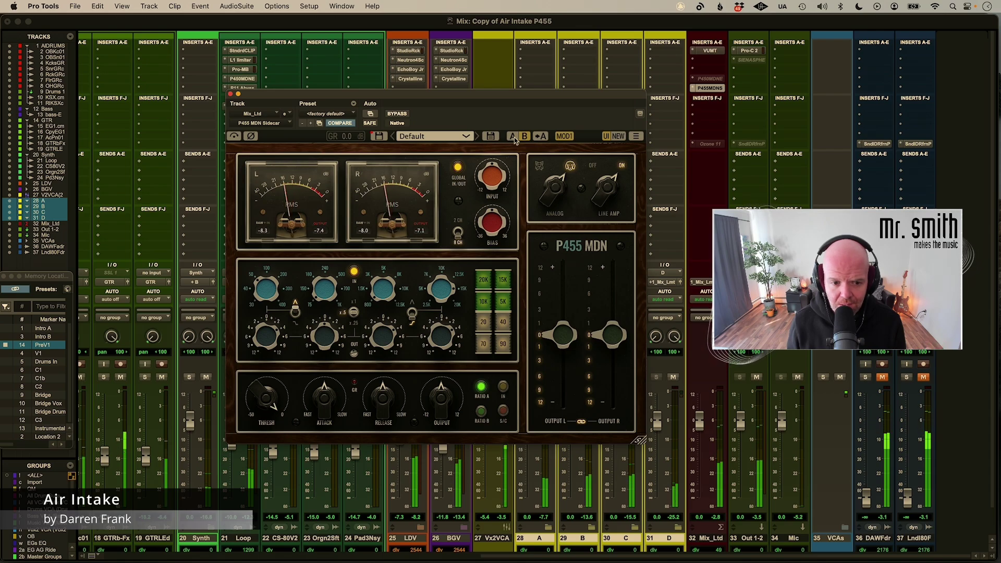
pyautogui.click(513, 137)
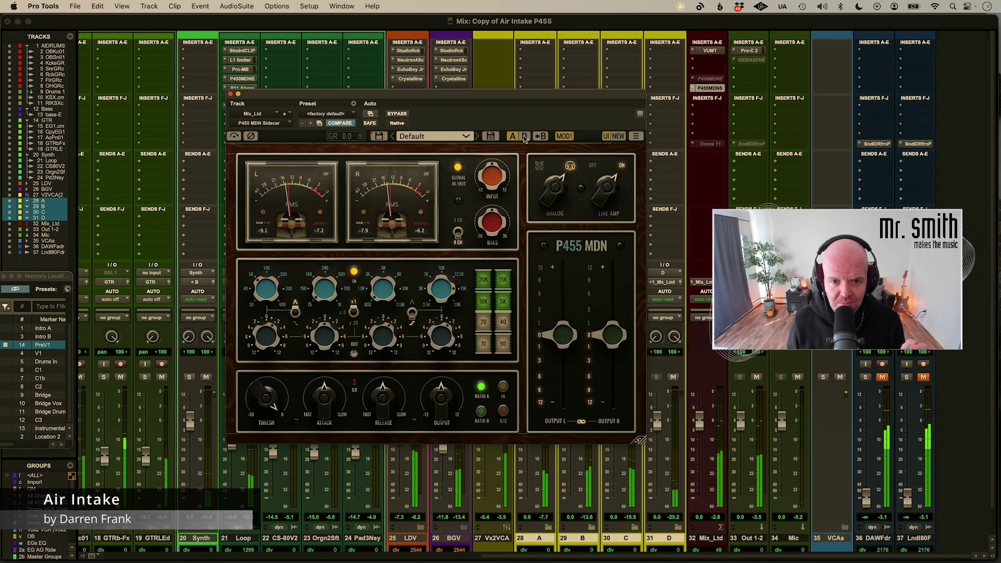
pyautogui.click(524, 136)
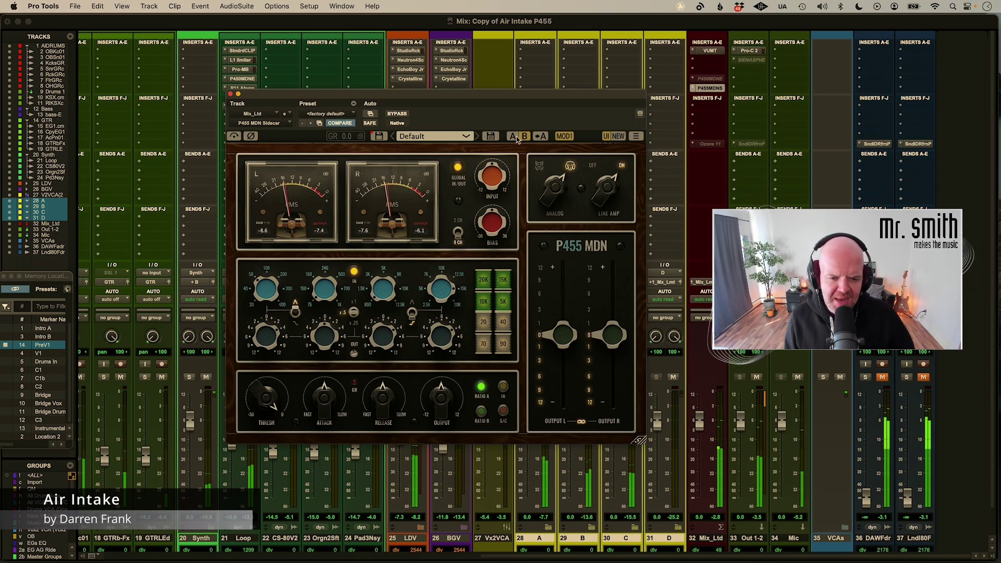
pyautogui.click(513, 138)
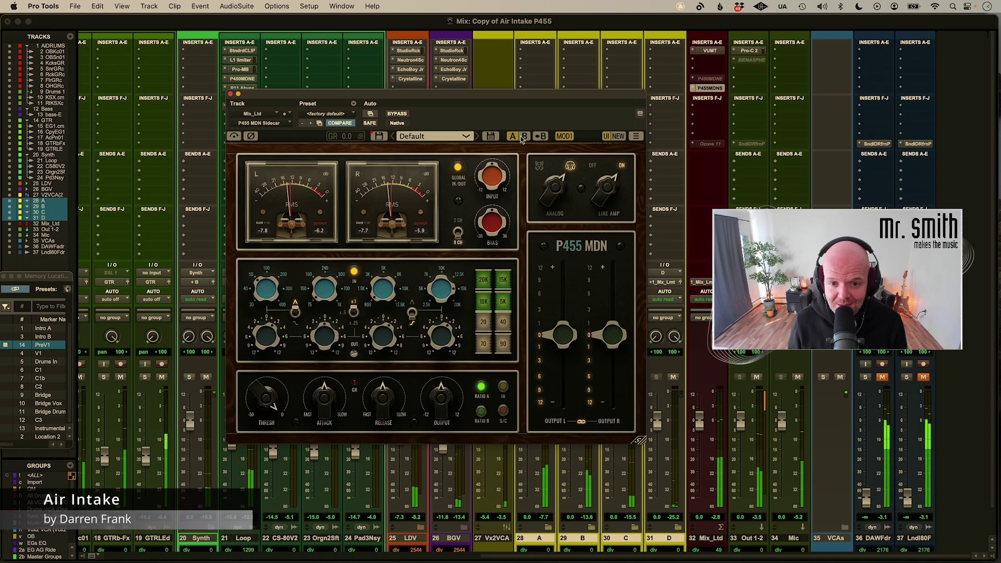
pyautogui.click(525, 136)
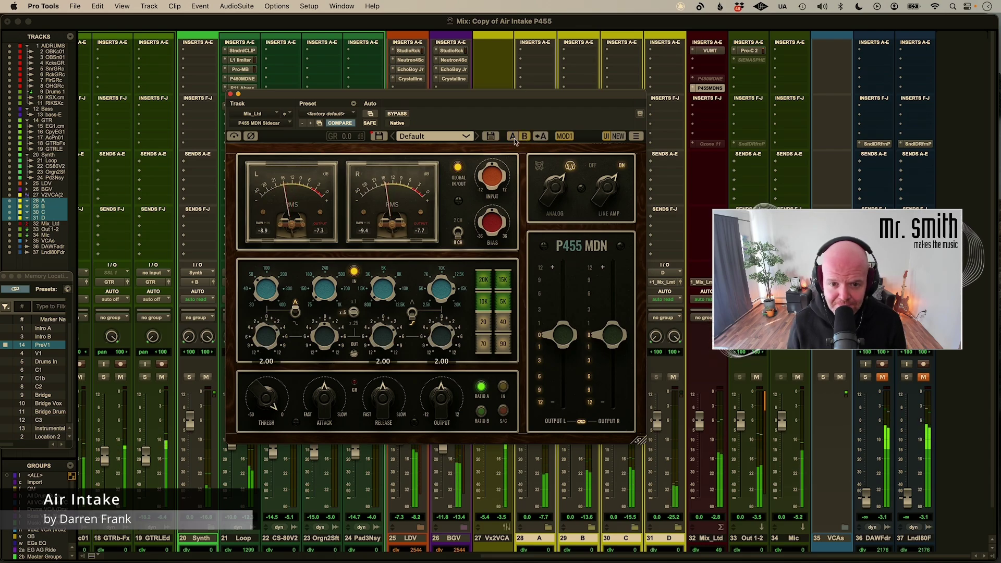
pyautogui.click(513, 136)
# Set A's high-mid EQ gain to 2.00 and audition small changes to its high-band gain
pyautogui.moveTo(383, 334)
pyautogui.mouseDown()
pyautogui.moveTo(391, 312)
pyautogui.moveTo(370, 359)
pyautogui.moveTo(380, 345)
pyautogui.mouseUp()
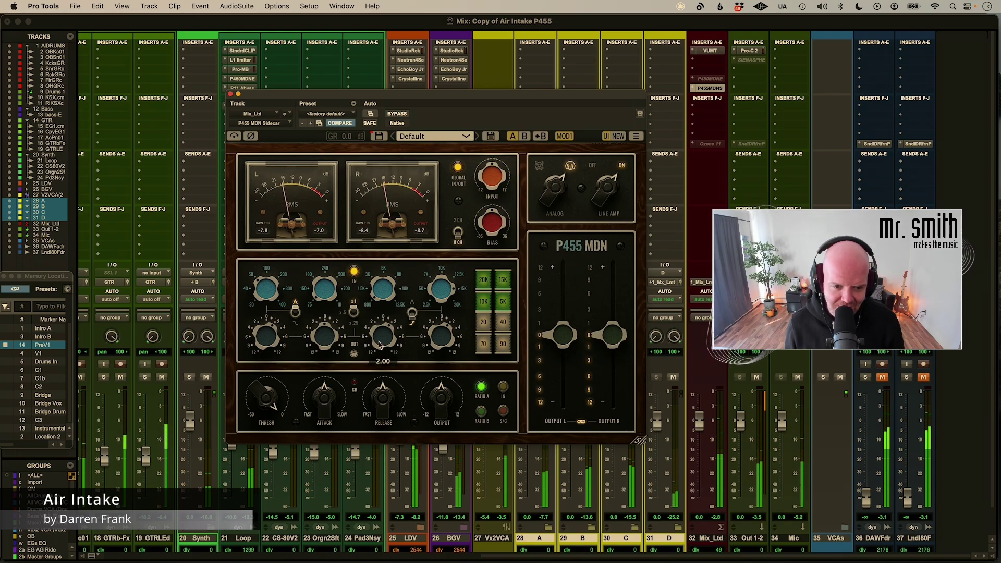
pyautogui.moveTo(442, 337); pyautogui.dragTo(445, 324)
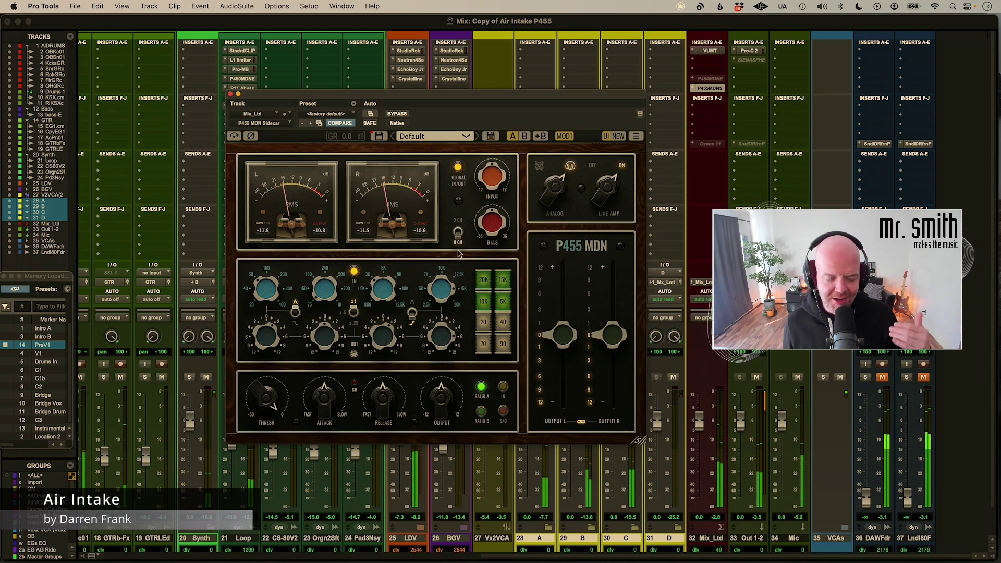
pyautogui.moveTo(441, 337)
pyautogui.mouseDown()
pyautogui.moveTo(440, 358)
pyautogui.moveTo(451, 318)
pyautogui.moveTo(439, 345)
pyautogui.mouseUp()
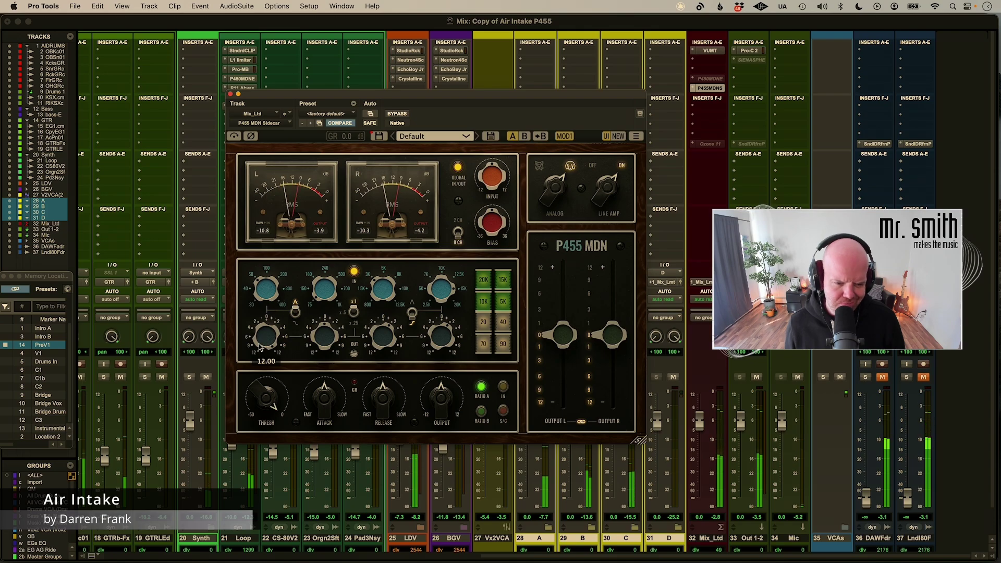
# Audition A's low-band EQ gain at 2.00 and 9.00, readjust the high-band gain, and bypass the EQ for comparison
pyautogui.moveTo(263, 344)
pyautogui.mouseDown()
pyautogui.moveTo(266, 358)
pyautogui.moveTo(275, 330)
pyautogui.moveTo(266, 340)
pyautogui.mouseUp()
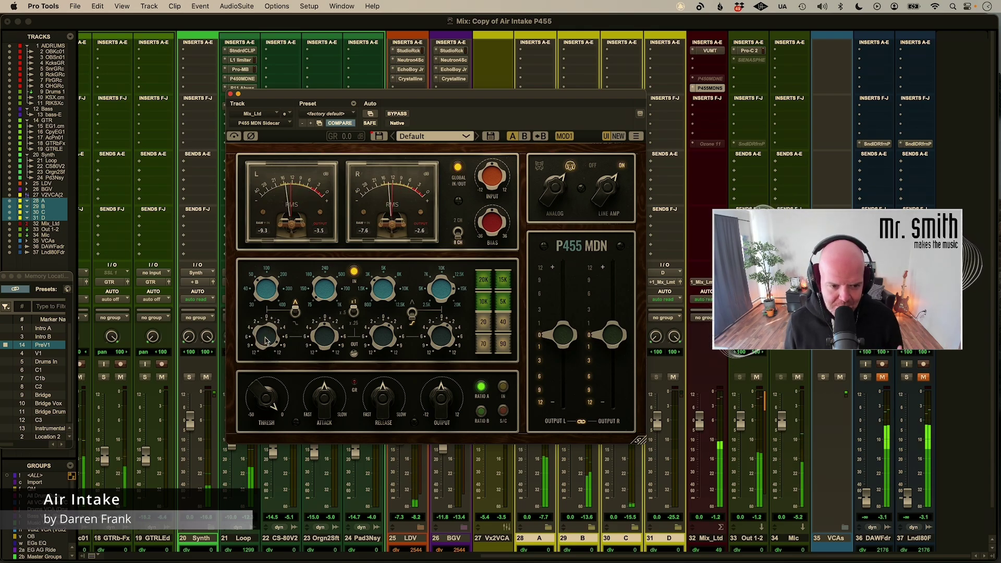
pyautogui.moveTo(266, 340); pyautogui.dragTo(252, 364)
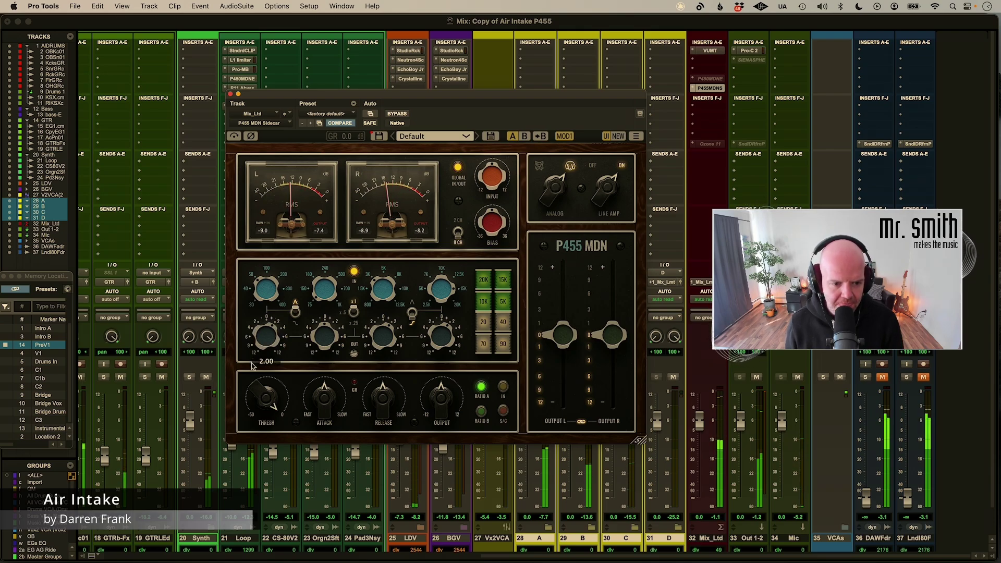
pyautogui.moveTo(271, 328); pyautogui.dragTo(281, 313)
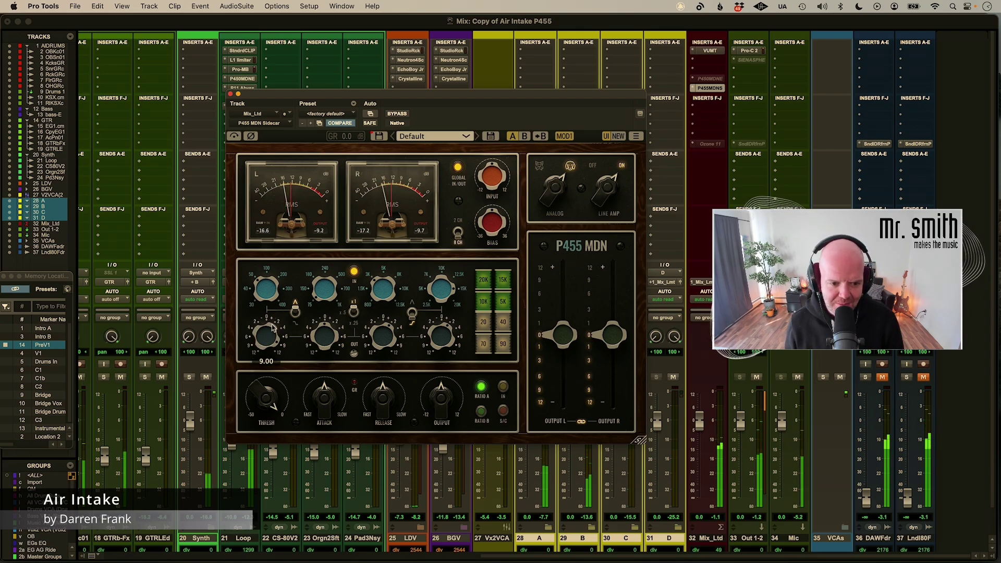
pyautogui.moveTo(441, 338); pyautogui.dragTo(386, 359)
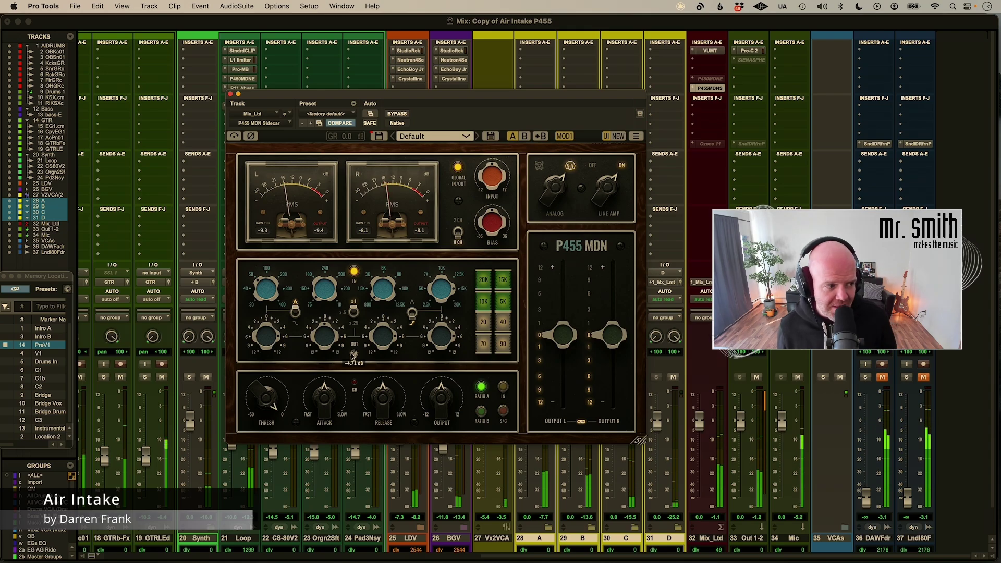
pyautogui.click(354, 273)
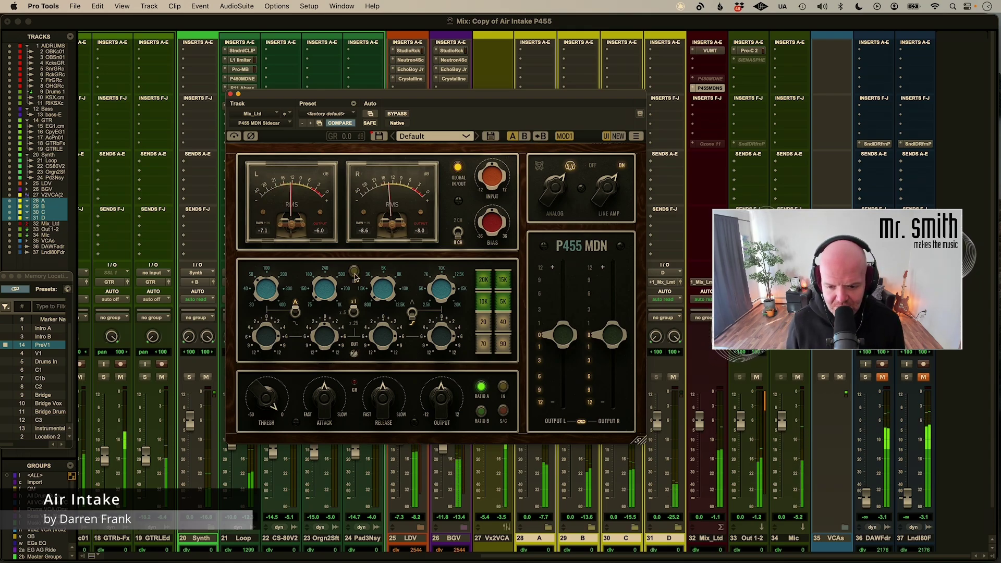
# Switch the EQ section in and out repeatedly to compare it on the playing mix, finishing with the EQ engaged
pyautogui.click(354, 273)
pyautogui.click(353, 273)
pyautogui.click(354, 273)
pyautogui.click(354, 273)
pyautogui.click(354, 273)
pyautogui.click(354, 273)
pyautogui.click(354, 273)
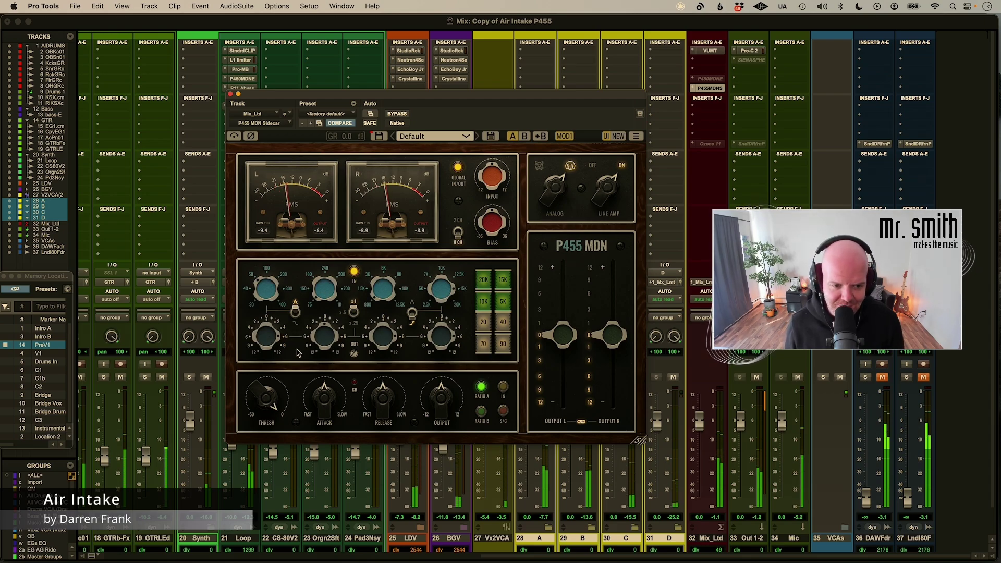
# Audition a higher Input gain, restore it, and look up the signal flow in the P455 MDN Sidecar user guide
pyautogui.moveTo(254, 355)
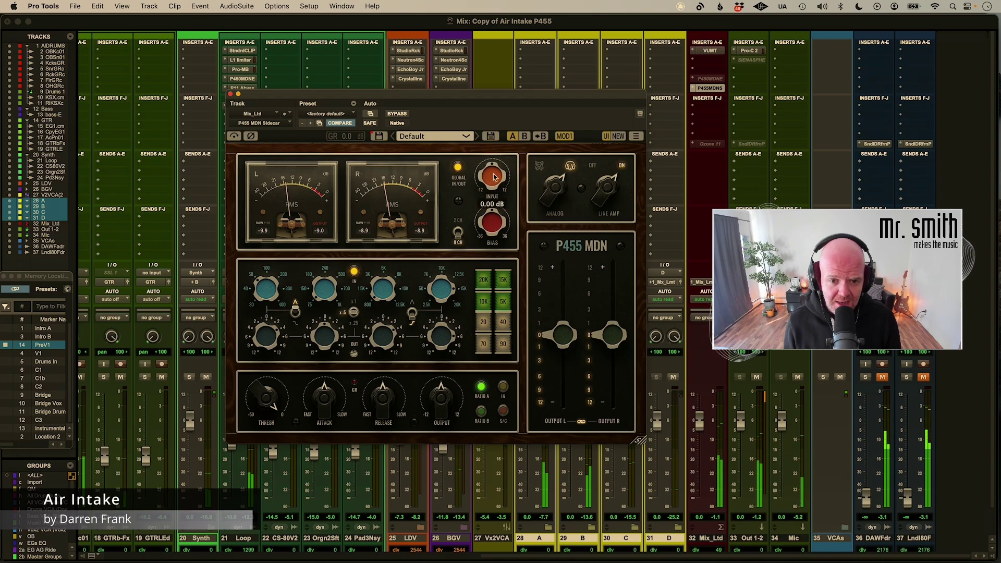
pyautogui.moveTo(493, 177); pyautogui.dragTo(503, 157)
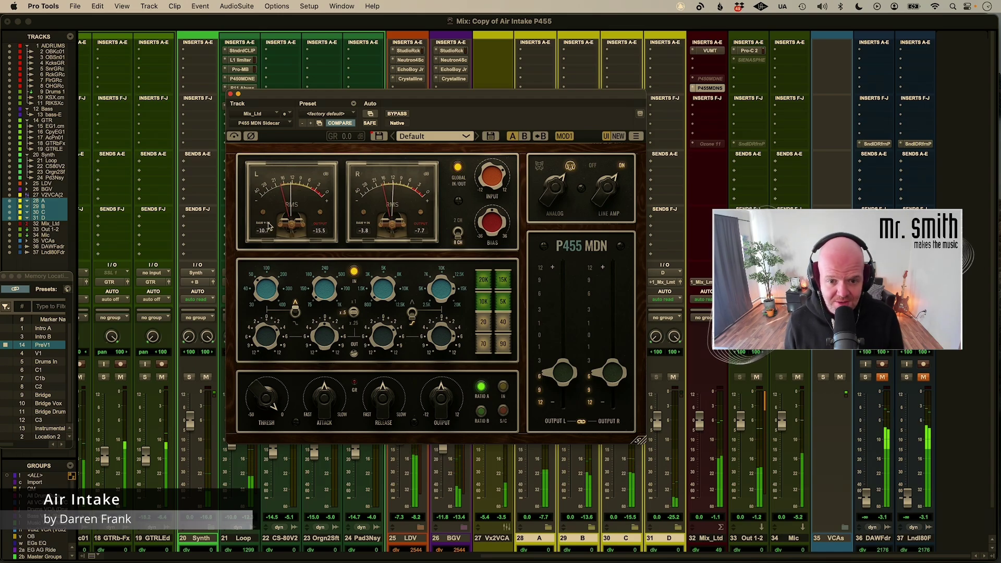
pyautogui.moveTo(482, 179)
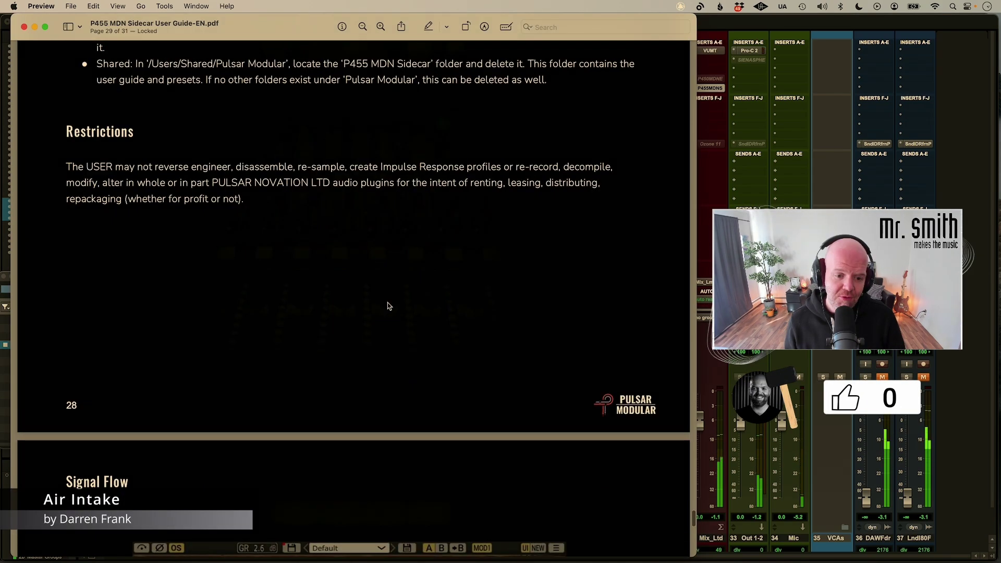
pyautogui.scroll(-5, 387, 302)
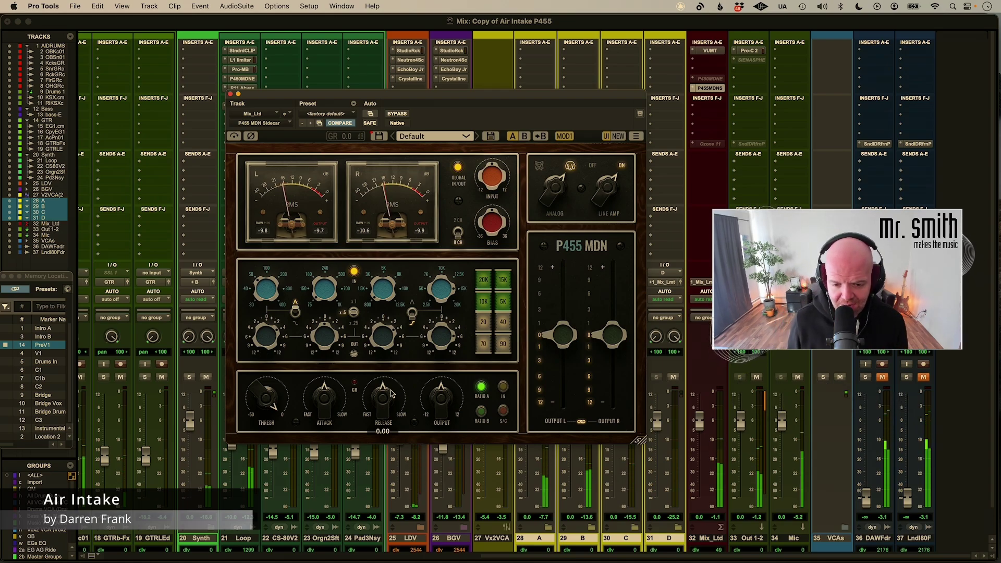
# Engage the compressor and lower its threshold to about -31.05
pyautogui.click(503, 386)
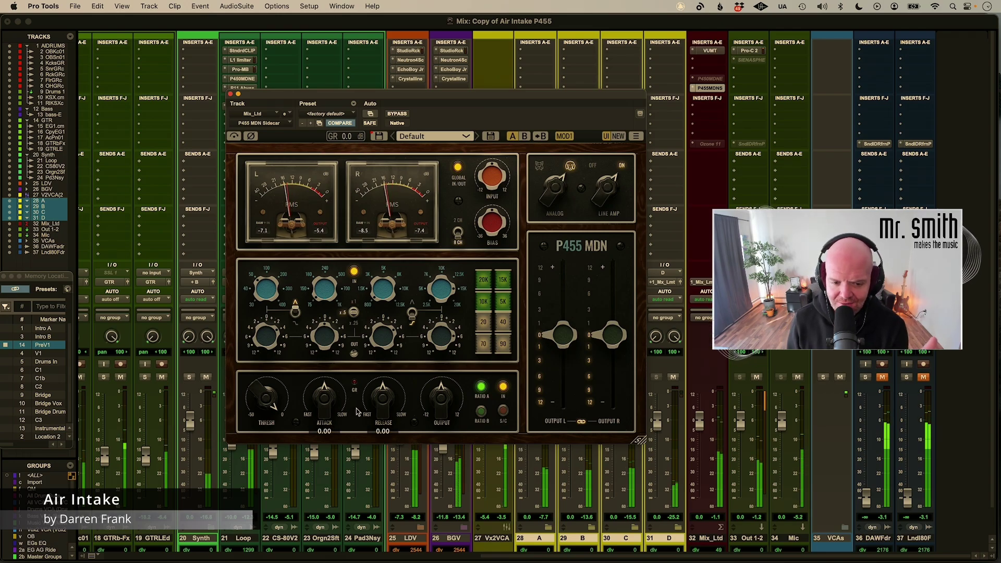
pyautogui.moveTo(264, 405)
pyautogui.mouseDown()
pyautogui.moveTo(255, 416)
pyautogui.moveTo(265, 408)
pyautogui.mouseUp()
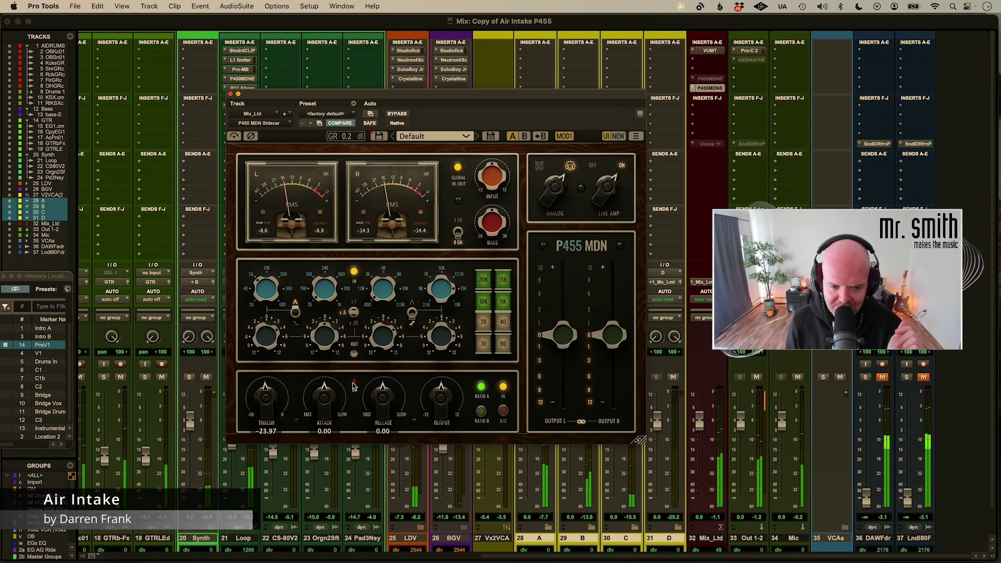
pyautogui.moveTo(265, 396); pyautogui.dragTo(266, 411)
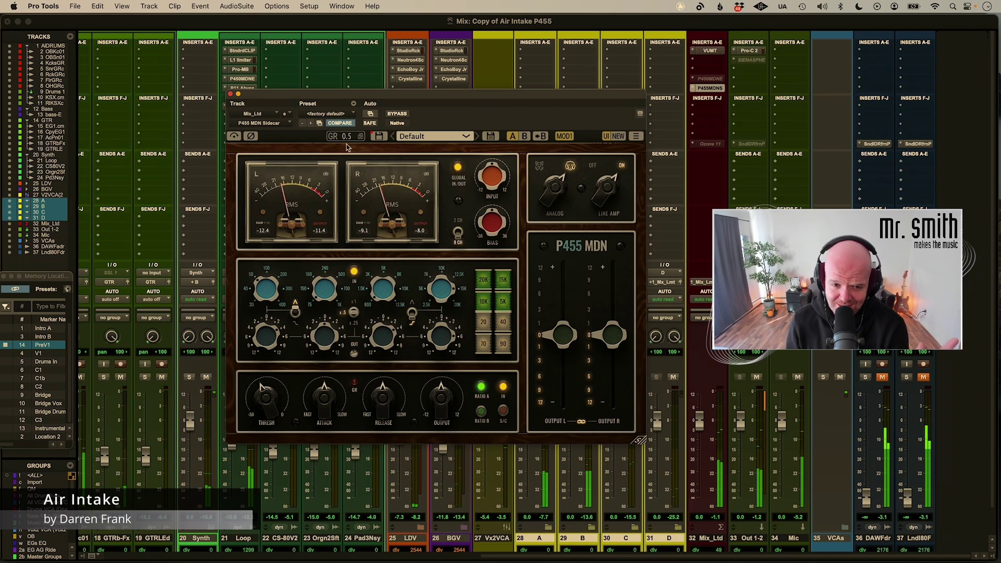
pyautogui.moveTo(271, 376)
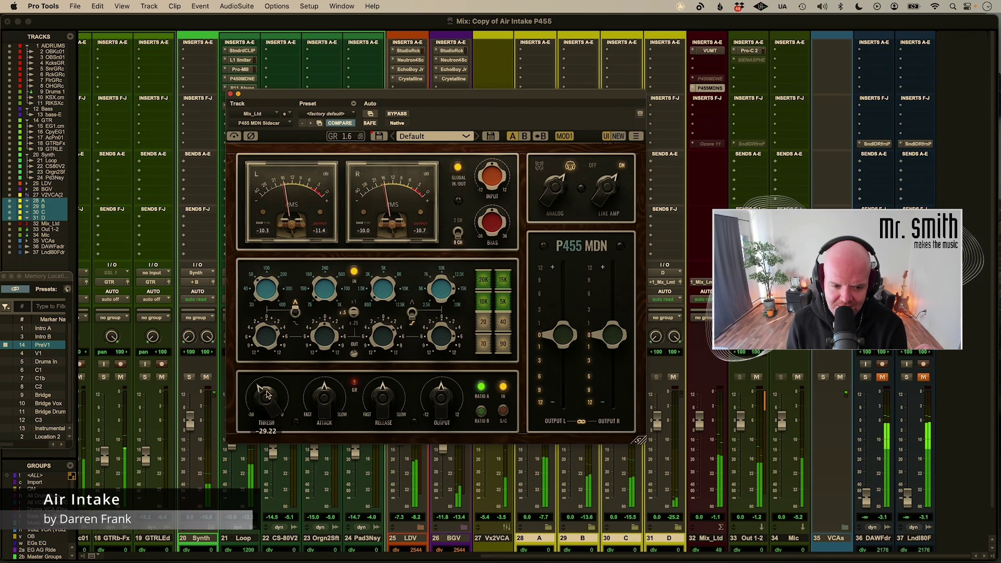
pyautogui.moveTo(266, 394); pyautogui.dragTo(267, 395)
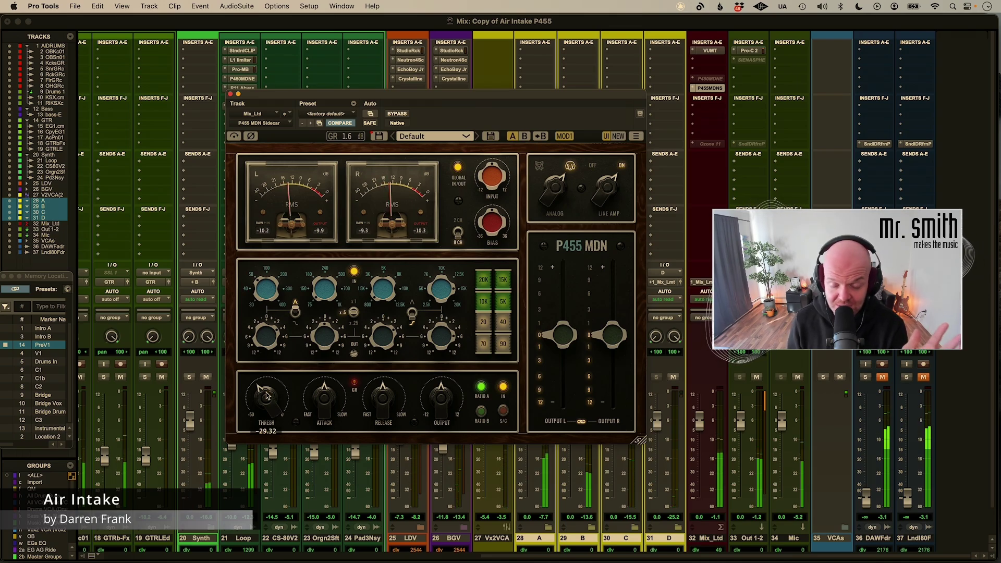
pyautogui.moveTo(266, 395)
pyautogui.mouseDown()
pyautogui.moveTo(298, 340)
pyautogui.moveTo(269, 398)
pyautogui.mouseUp()
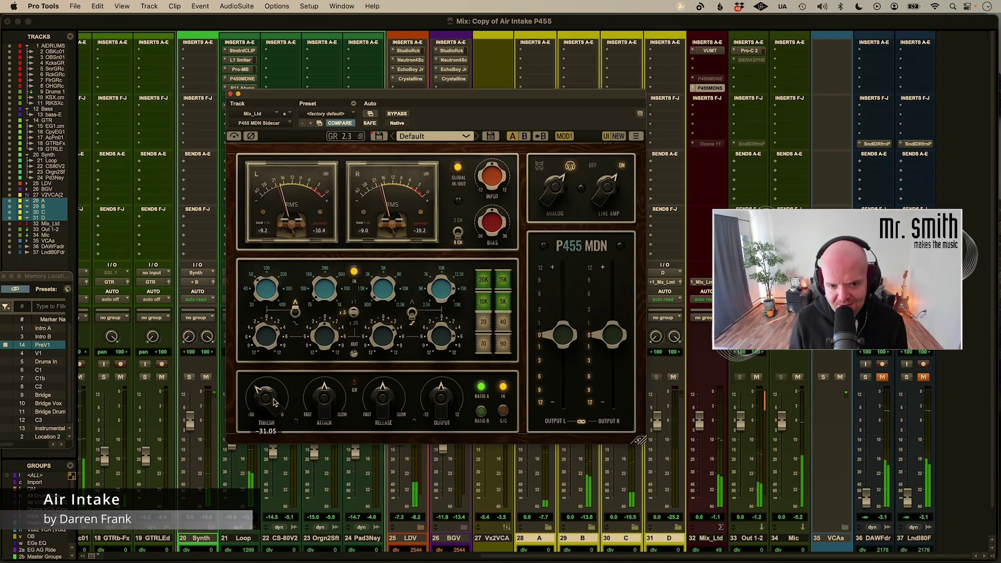
# Audition Input gains of 7.45, 3.09 and 0.71 dB into the compressor, returning Input to about 0 dB
pyautogui.moveTo(487, 179); pyautogui.dragTo(497, 149)
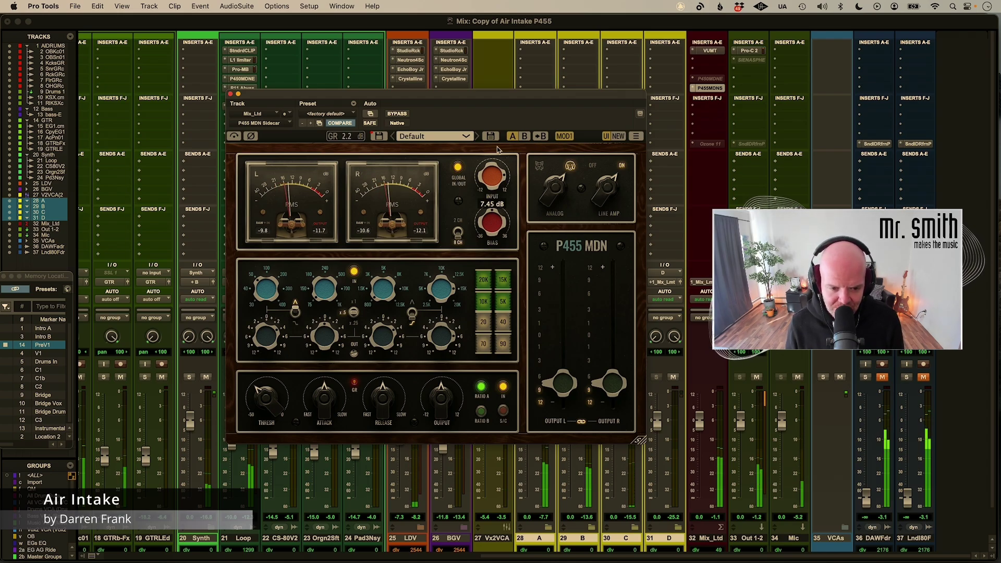
pyautogui.scroll(-7, 490, 178)
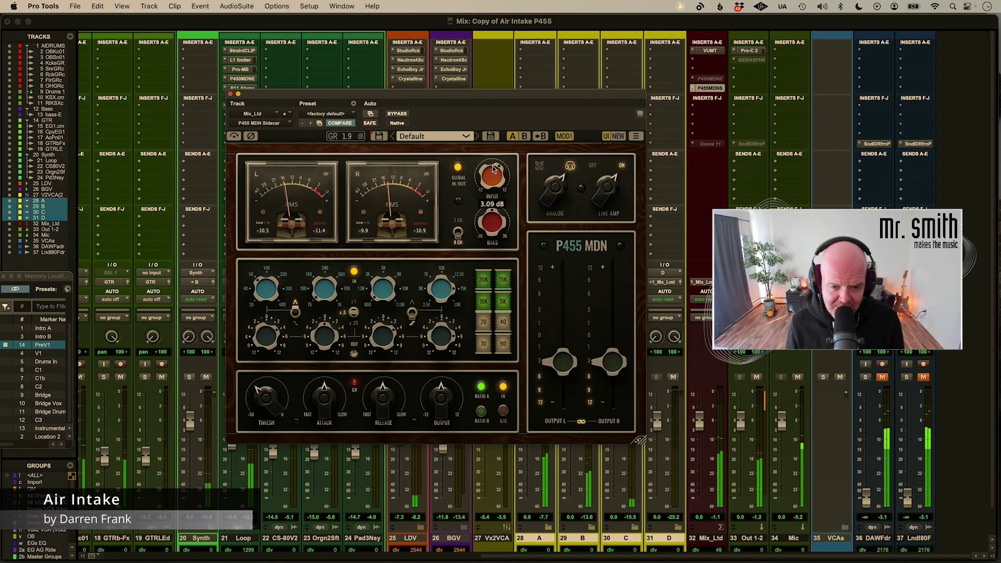
pyautogui.scroll(-4, 491, 178)
pyautogui.scroll(5, 493, 177)
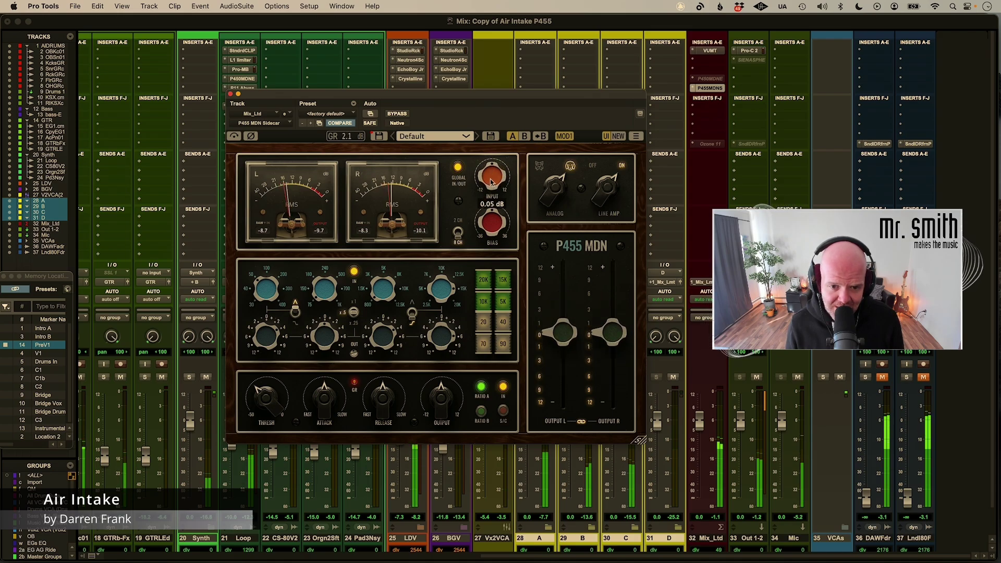
pyautogui.scroll(-2, 492, 177)
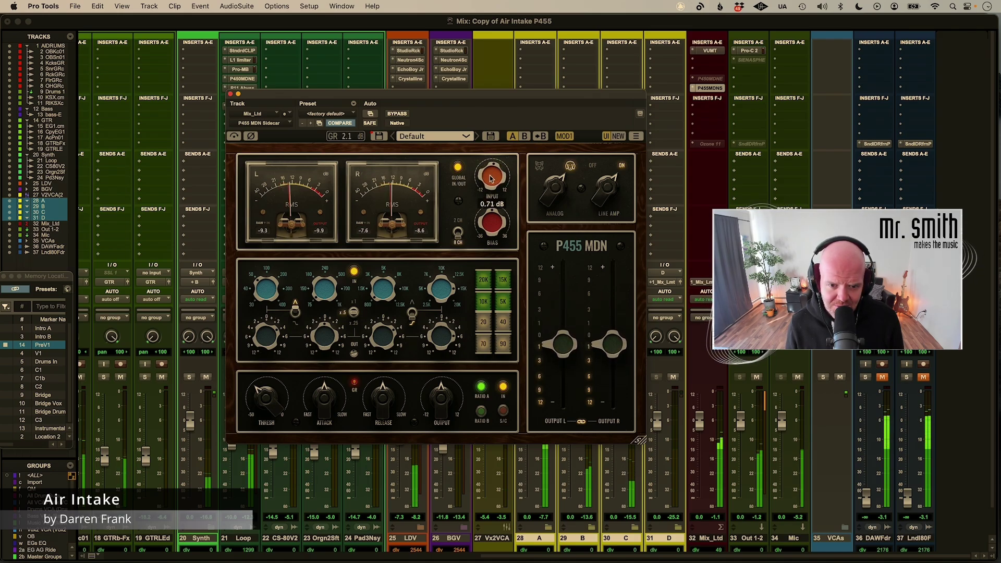
pyautogui.scroll(-1, 490, 179)
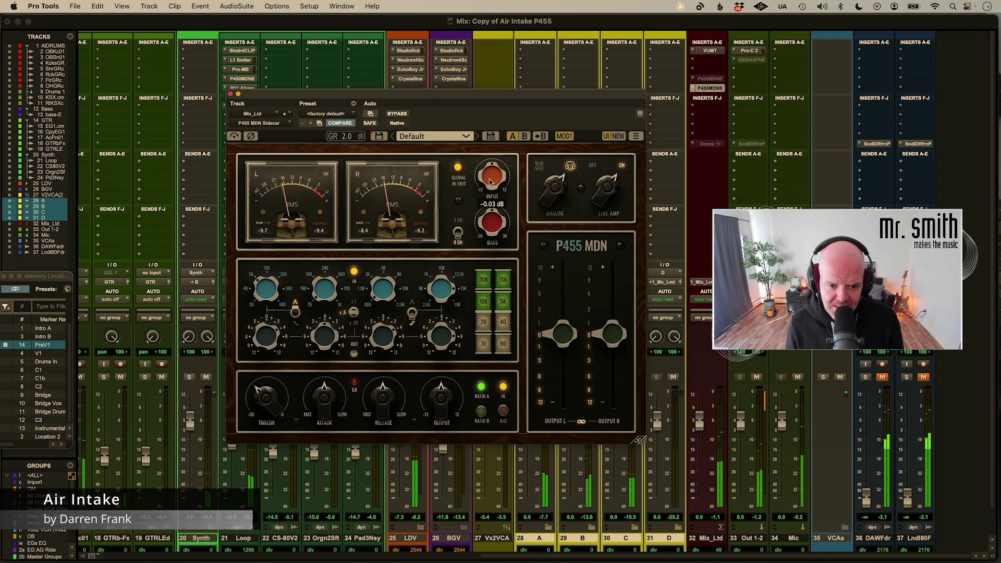
# Audition the EQ output gain at 1.69 and 2.93 dB, and lower it again
pyautogui.scroll(5, 359, 342)
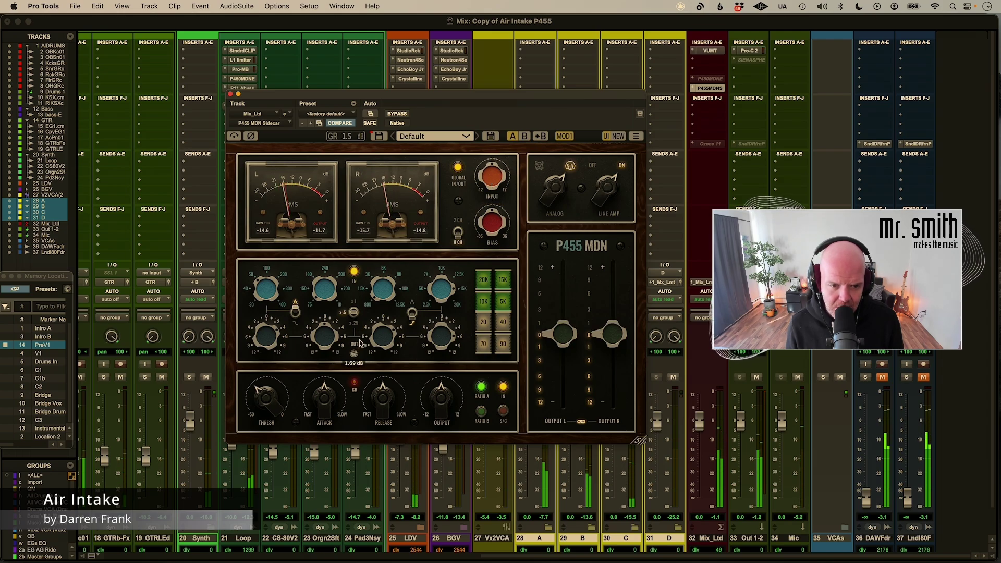
pyautogui.scroll(2, 363, 340)
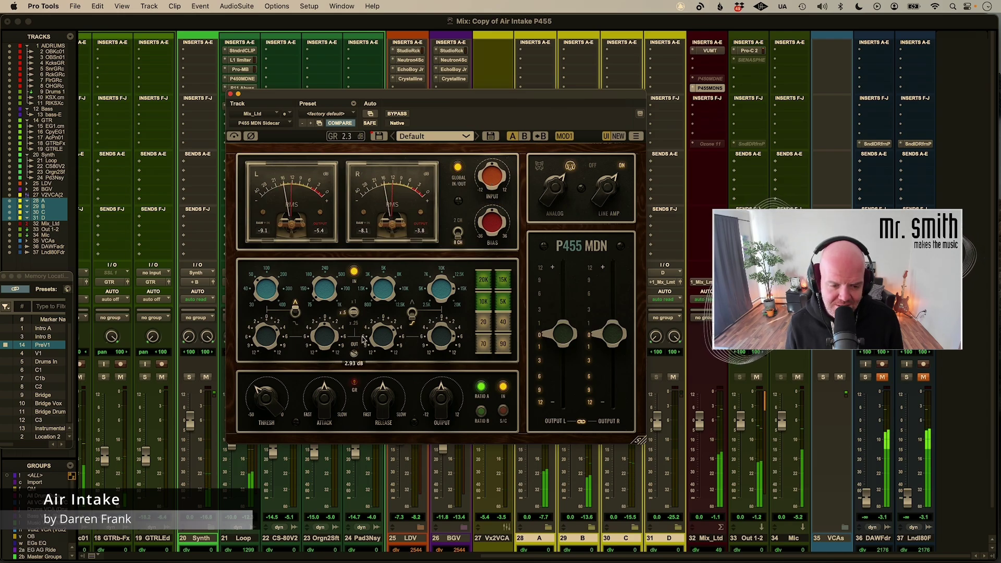
pyautogui.scroll(-4, 359, 345)
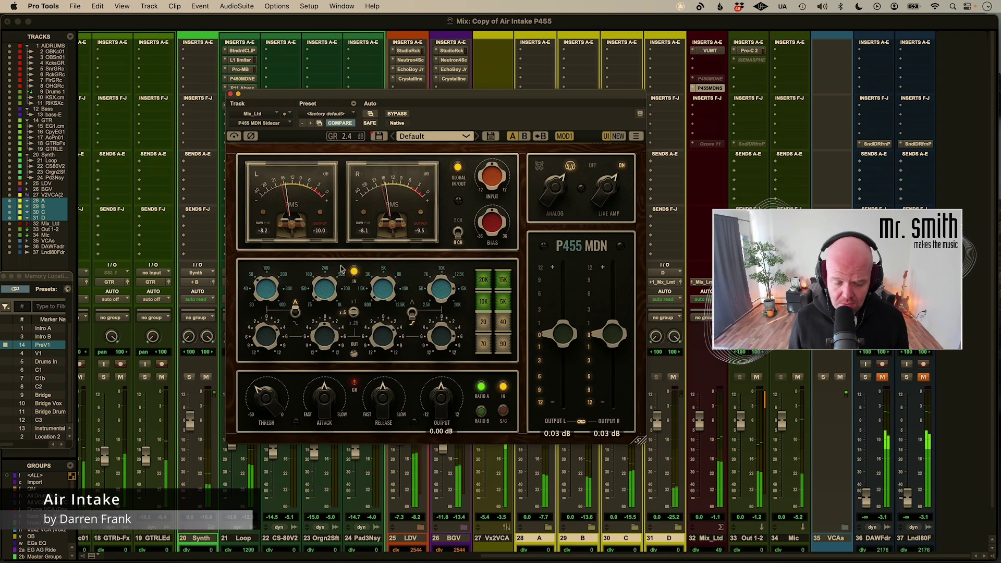
# Set the compressor threshold to -32.26 and raise its output gain to 1.58 dB for level matching
pyautogui.scroll(3, 430, 405)
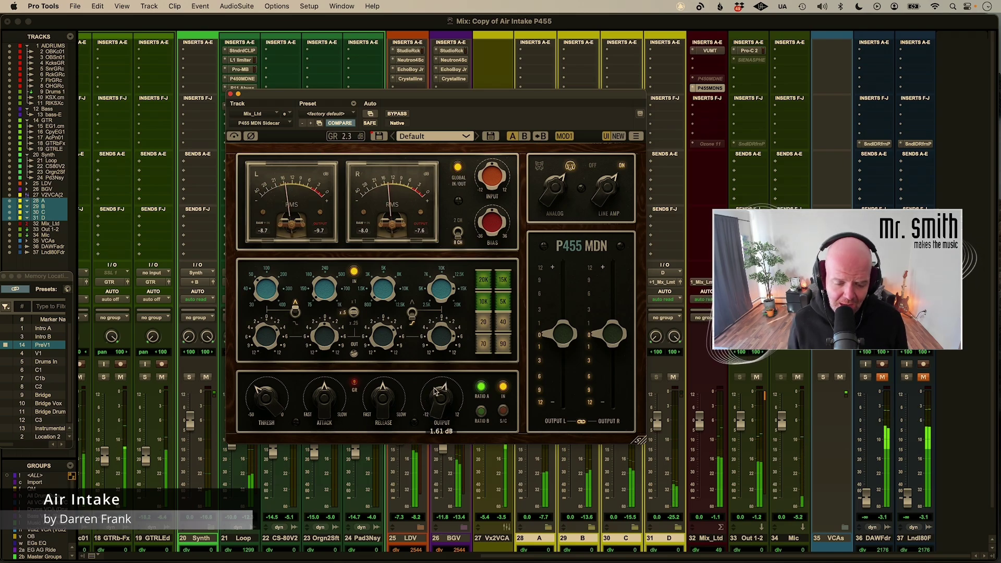
pyautogui.scroll(1, 436, 392)
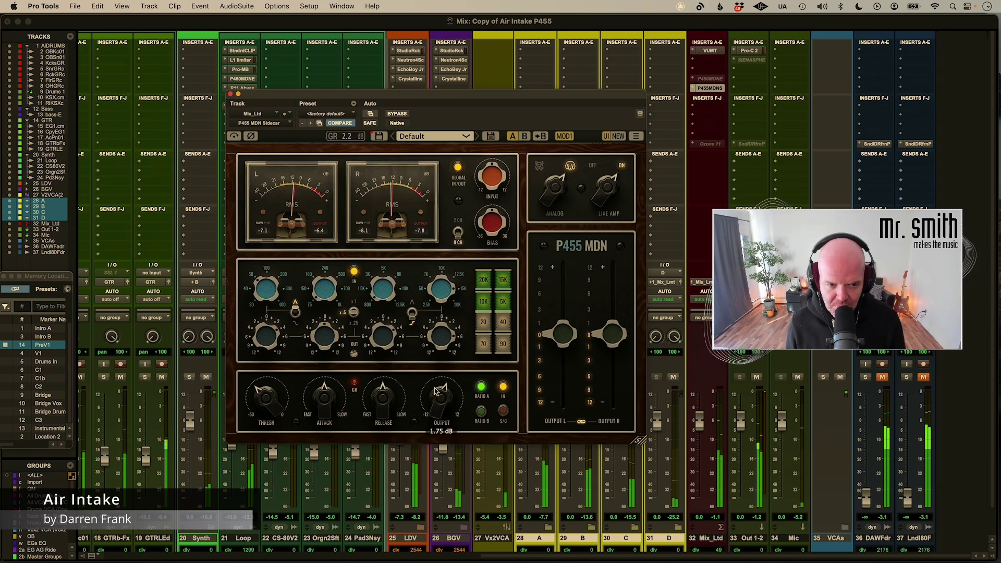
pyautogui.scroll(-2, 267, 384)
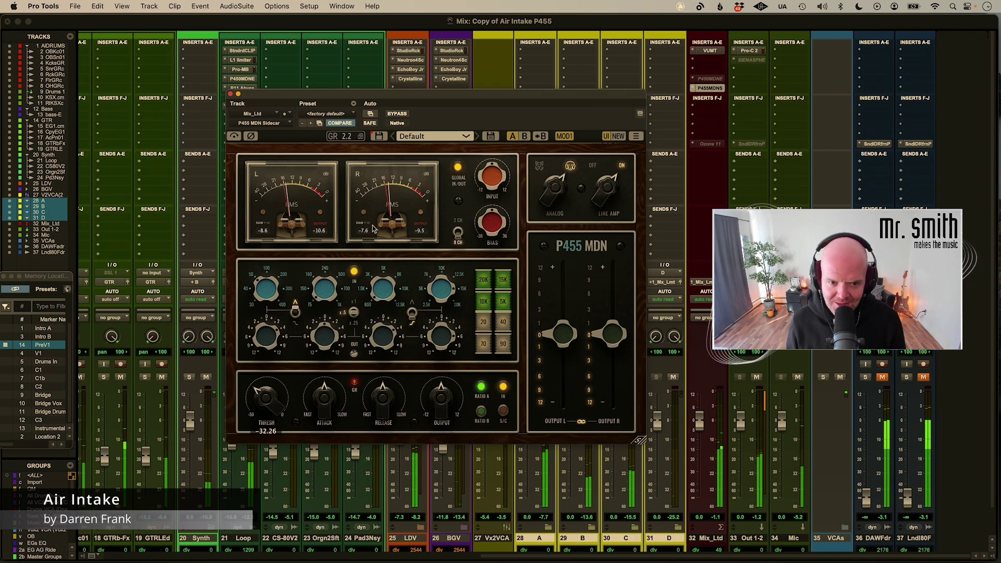
pyautogui.scroll(-2, 436, 396)
pyautogui.scroll(1, 438, 393)
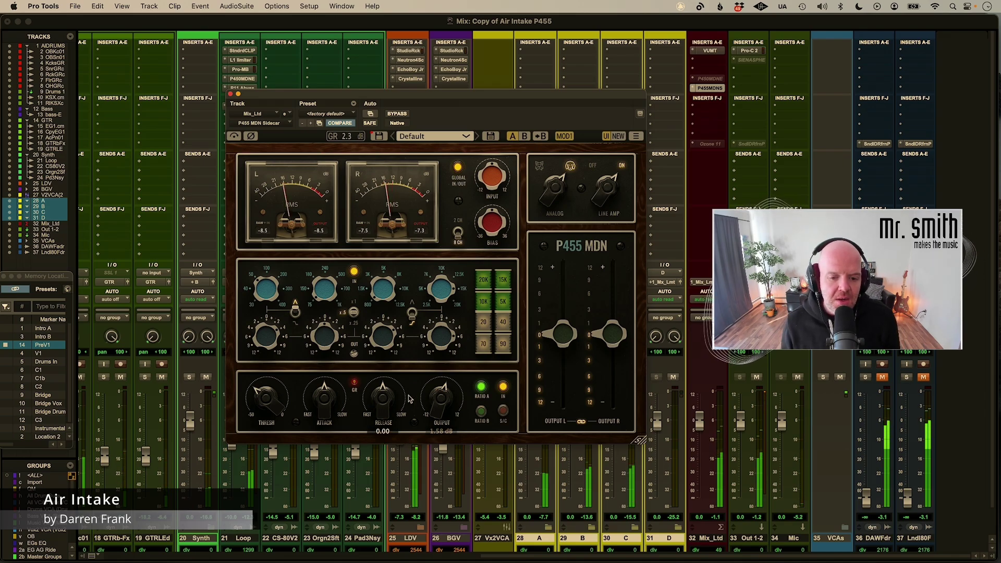
# Compare the mix with the compressor bypassed and engaged several times, finishing with it engaged
pyautogui.click(503, 387)
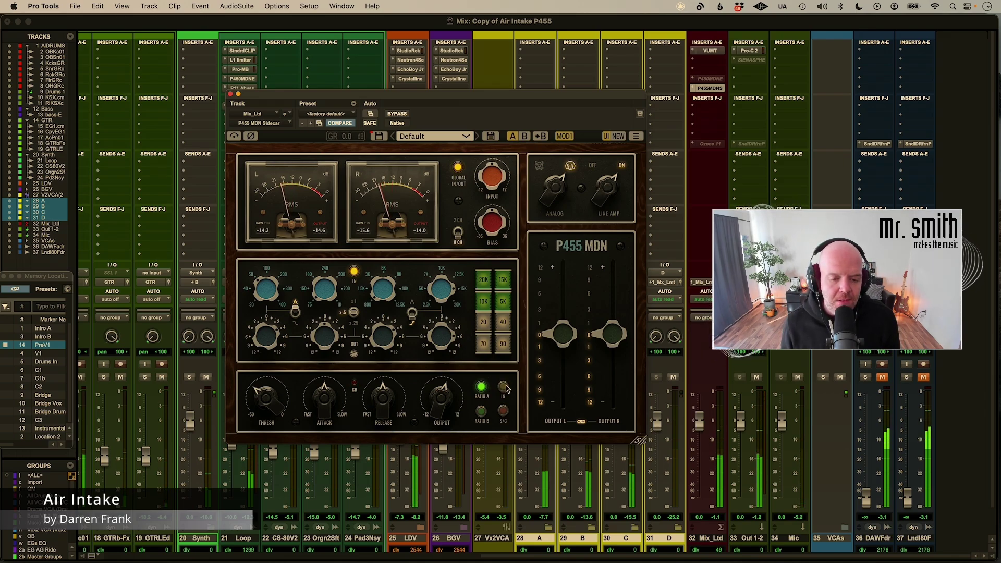
pyautogui.click(504, 387)
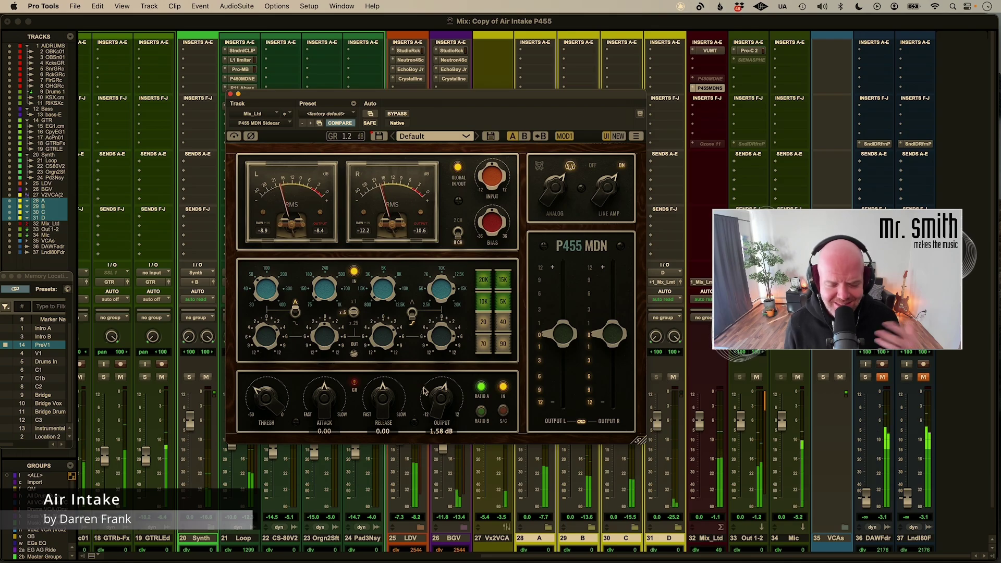
pyautogui.moveTo(423, 391); pyautogui.dragTo(435, 398)
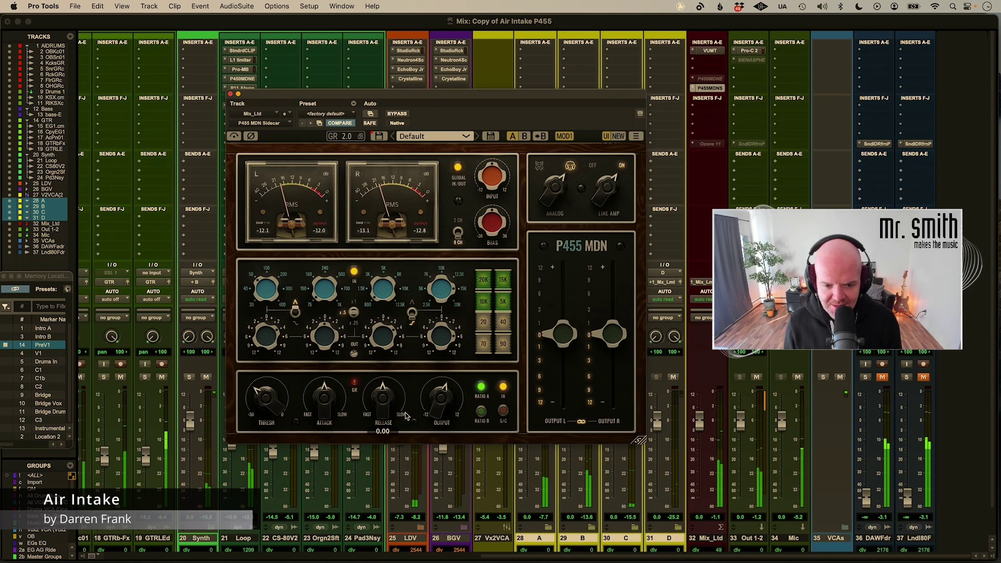
pyautogui.click(504, 388)
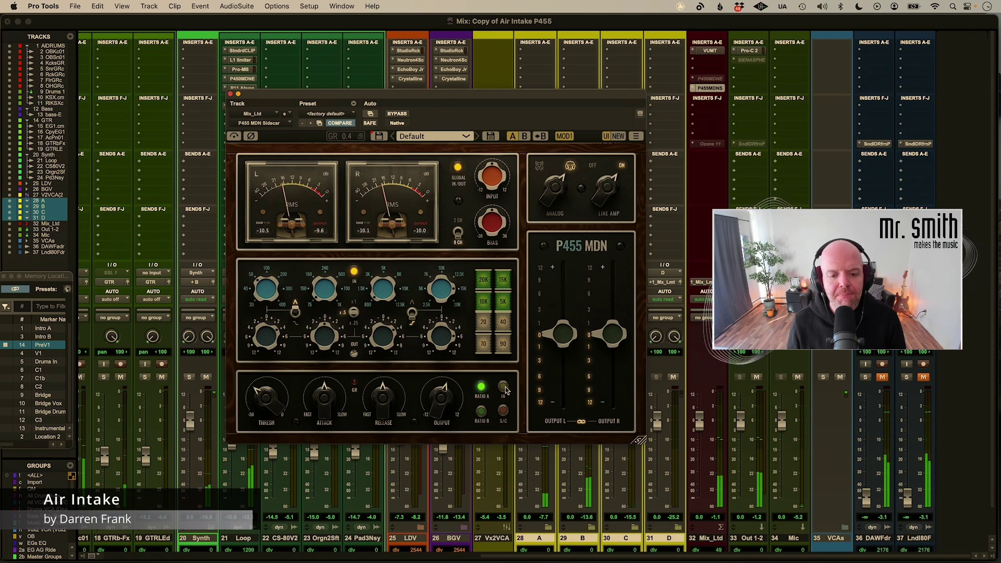
pyautogui.click(504, 388)
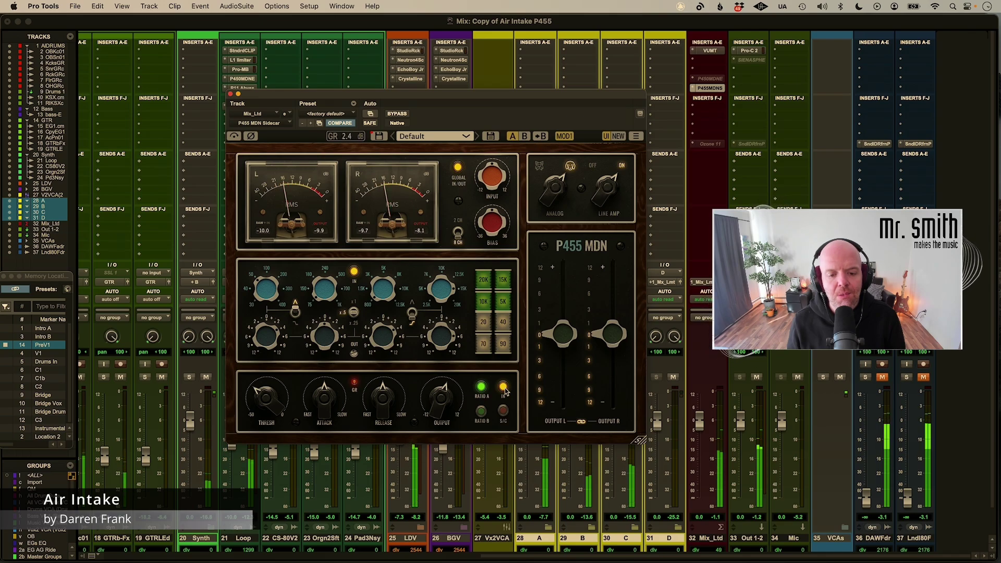
pyautogui.click(504, 387)
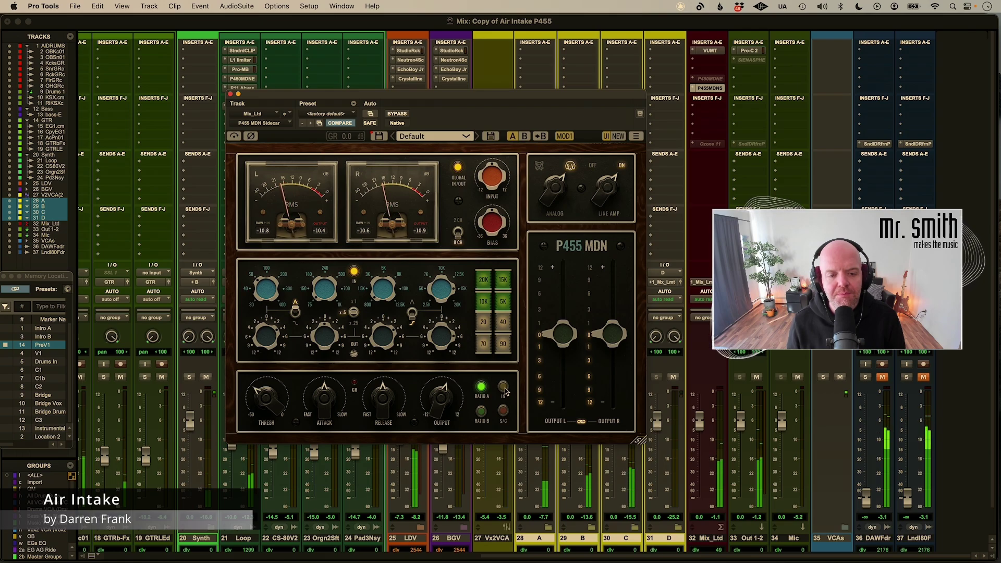
pyautogui.click(503, 389)
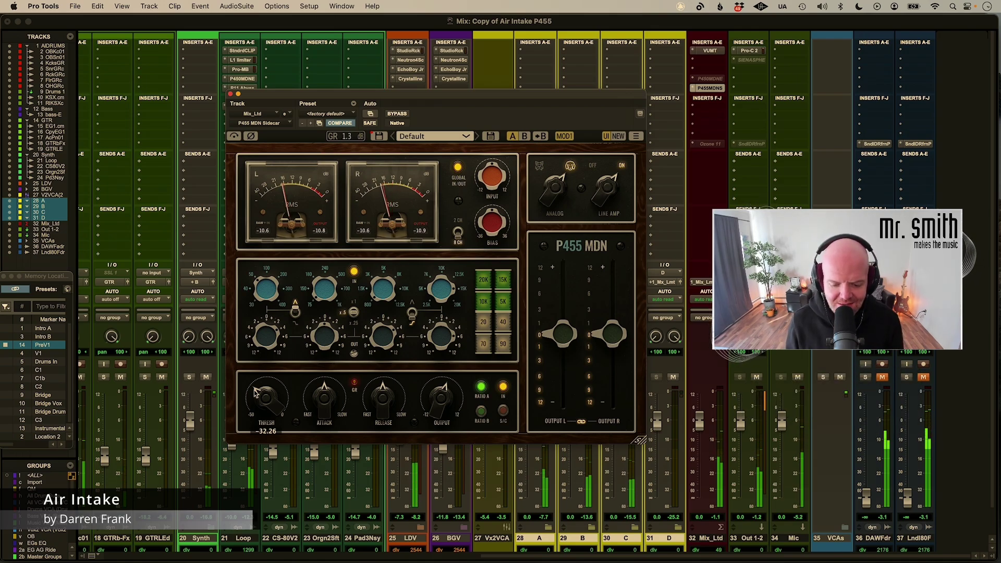
# Lower the compressor threshold to -41.25, set its output gain to 3.63 dB, and bypass the compressor for comparison
pyautogui.moveTo(322, 400)
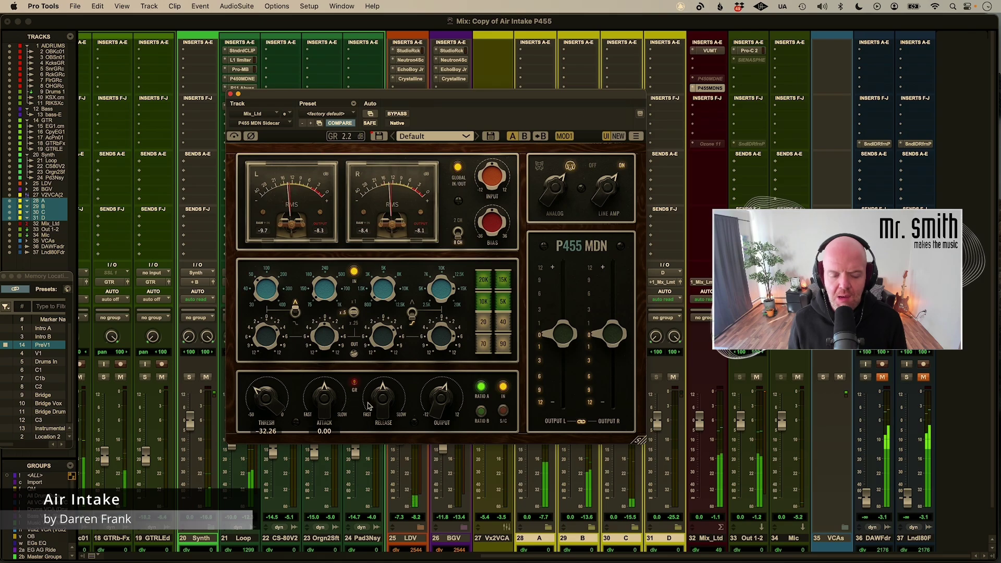
pyautogui.moveTo(272, 394); pyautogui.dragTo(268, 406)
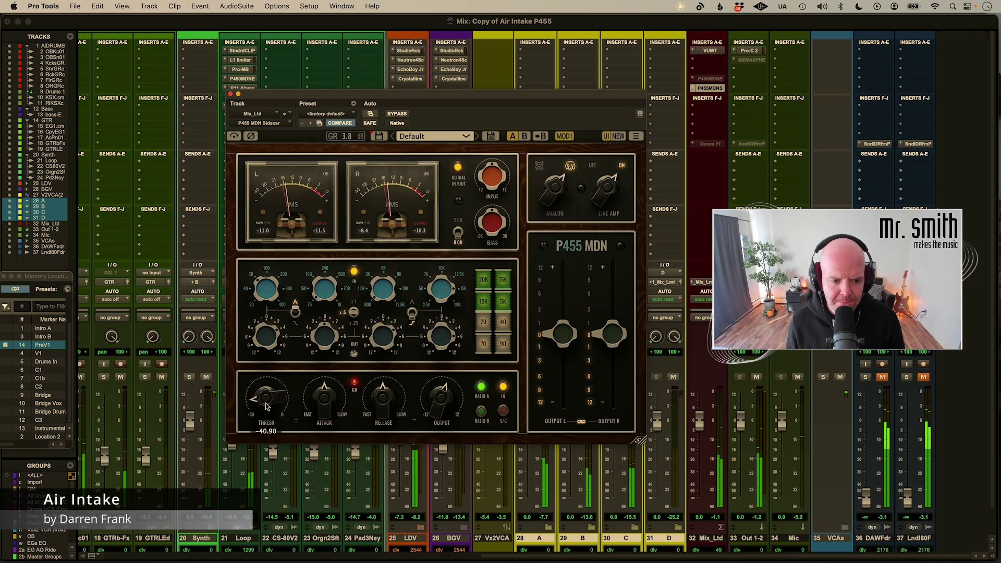
pyautogui.moveTo(451, 394)
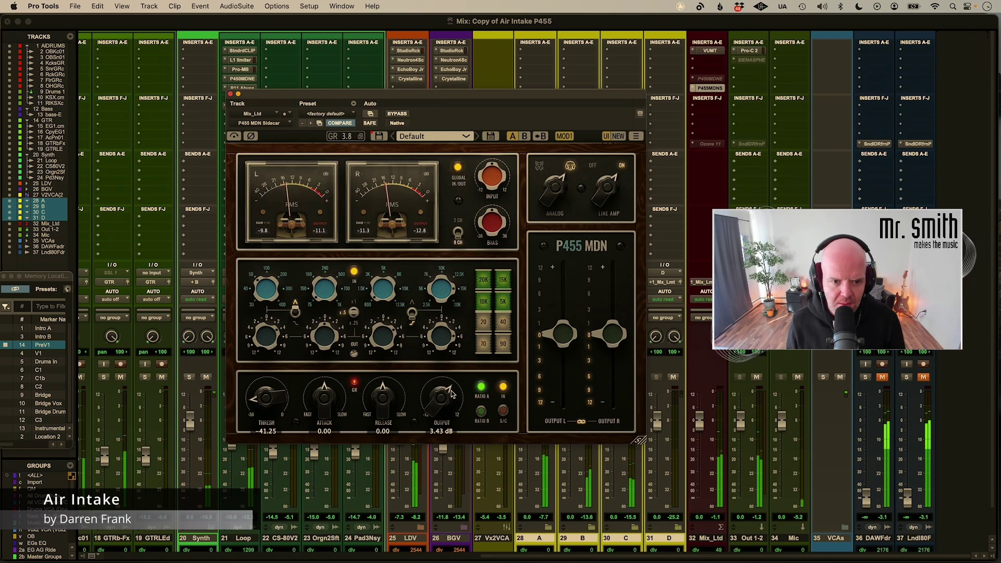
pyautogui.scroll(-1, 451, 394)
pyautogui.scroll(-1, 451, 394)
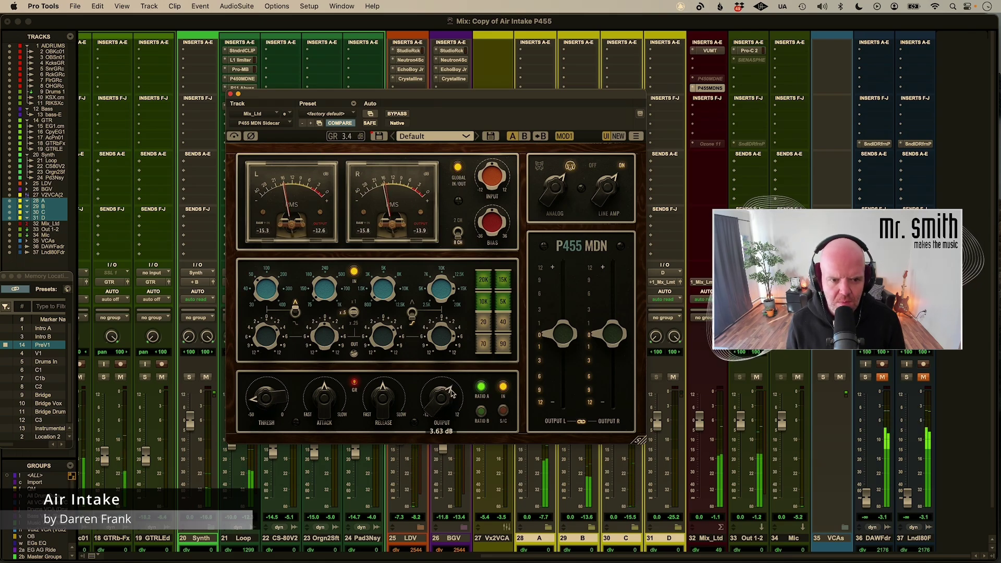
pyautogui.click(503, 388)
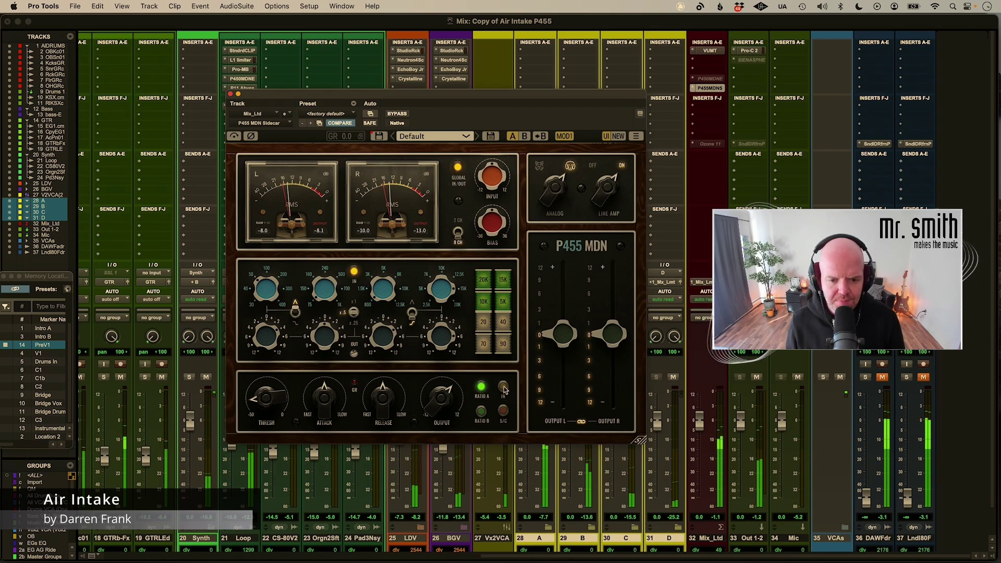
# Re-engage the compressor and audition its attack at 10.00, -10.00 and -3.46 before moving it toward the slow side
pyautogui.click(504, 389)
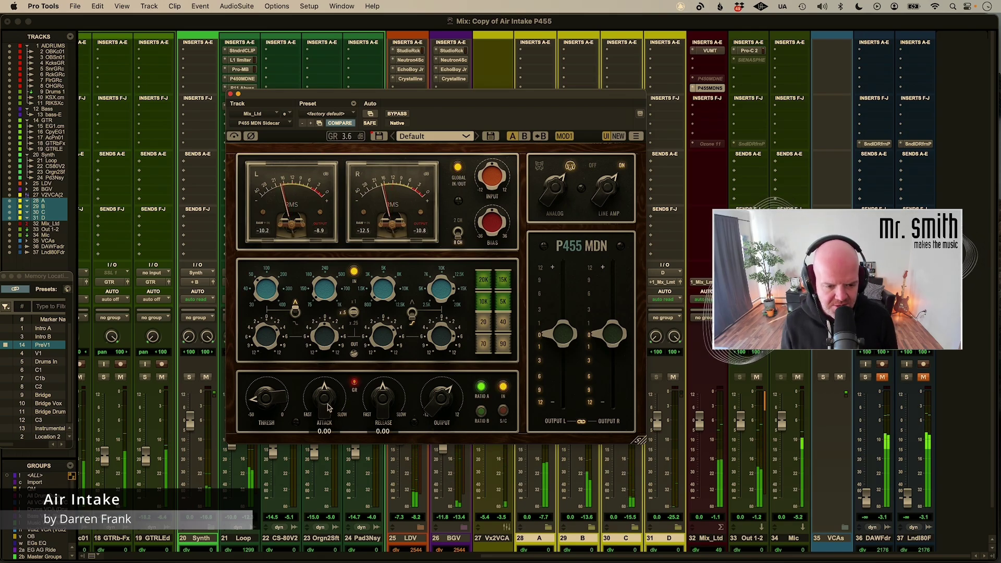
pyautogui.moveTo(328, 407); pyautogui.dragTo(348, 344)
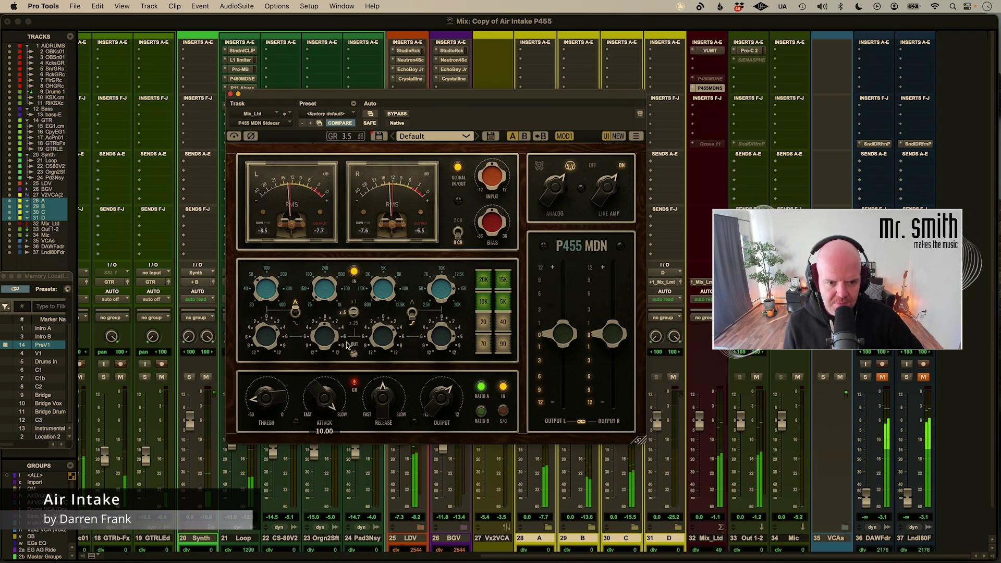
pyautogui.moveTo(344, 356); pyautogui.dragTo(315, 451)
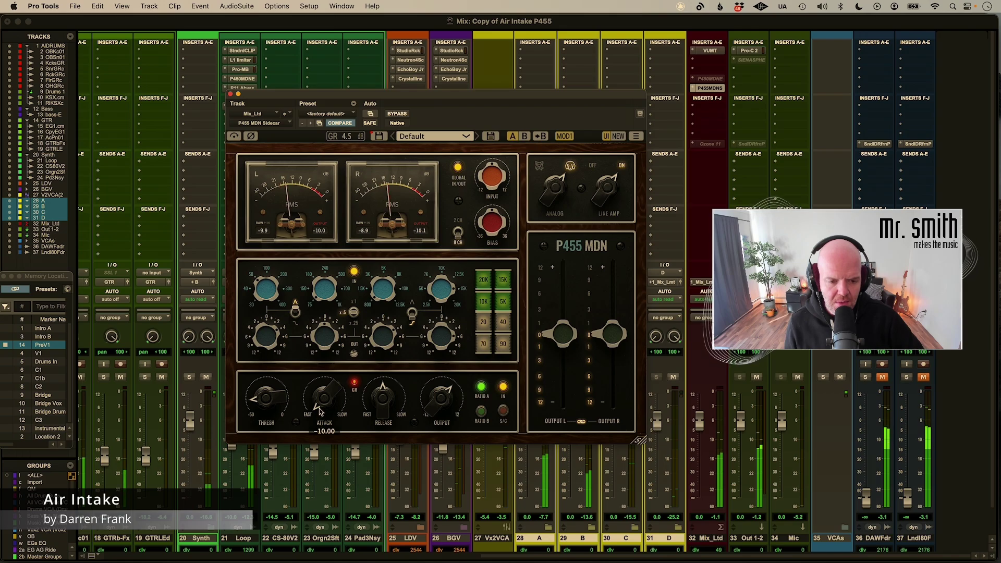
pyautogui.moveTo(322, 402)
pyautogui.mouseDown()
pyautogui.moveTo(329, 384)
pyautogui.moveTo(323, 391)
pyautogui.mouseUp()
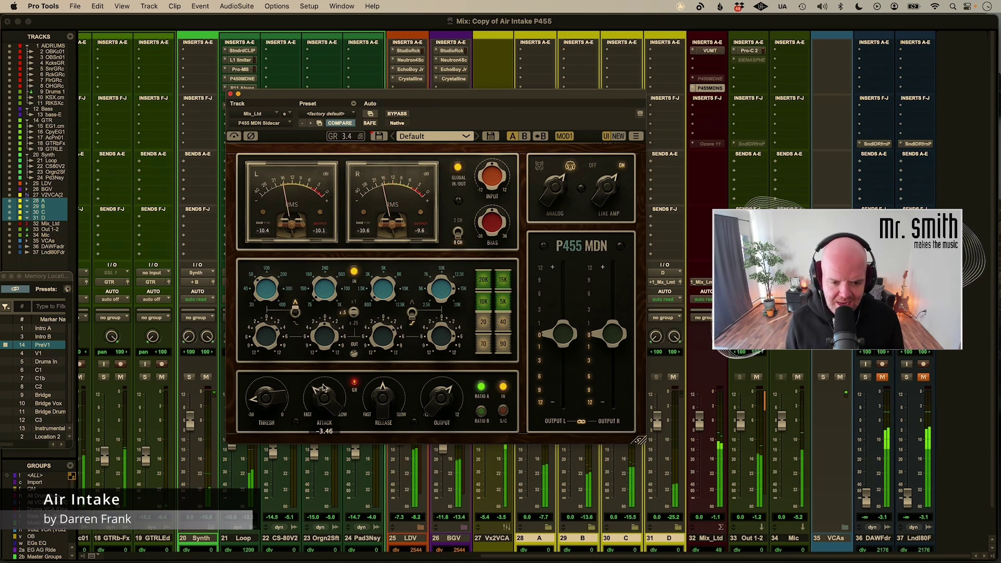
pyautogui.moveTo(323, 394); pyautogui.dragTo(388, 362)
# Audition the compressor release at 10.00, and set both its release and attack to -10.00
pyautogui.moveTo(379, 408)
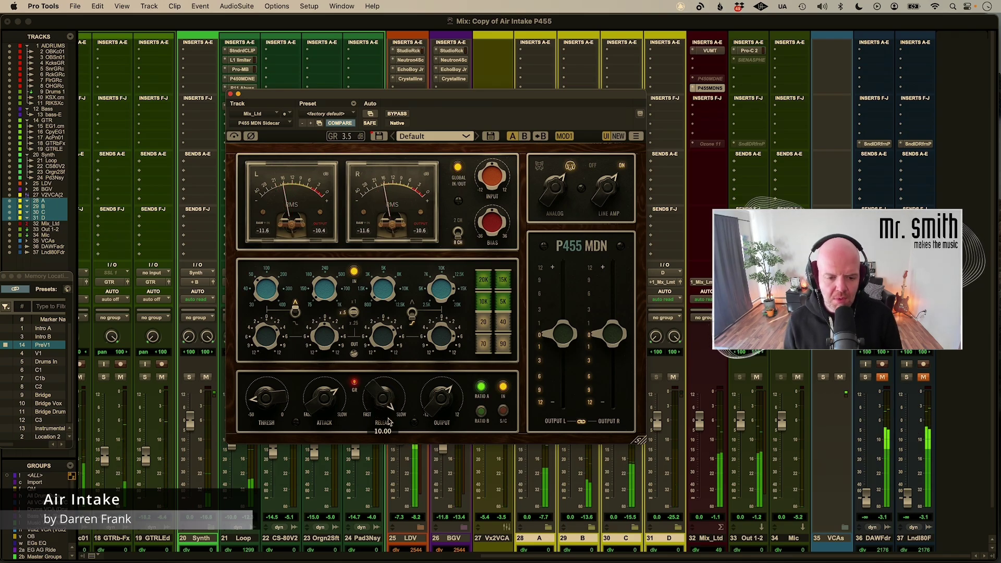
pyautogui.scroll(-2, 386, 399)
pyautogui.moveTo(384, 397); pyautogui.dragTo(366, 502)
pyautogui.moveTo(324, 398); pyautogui.dragTo(328, 446)
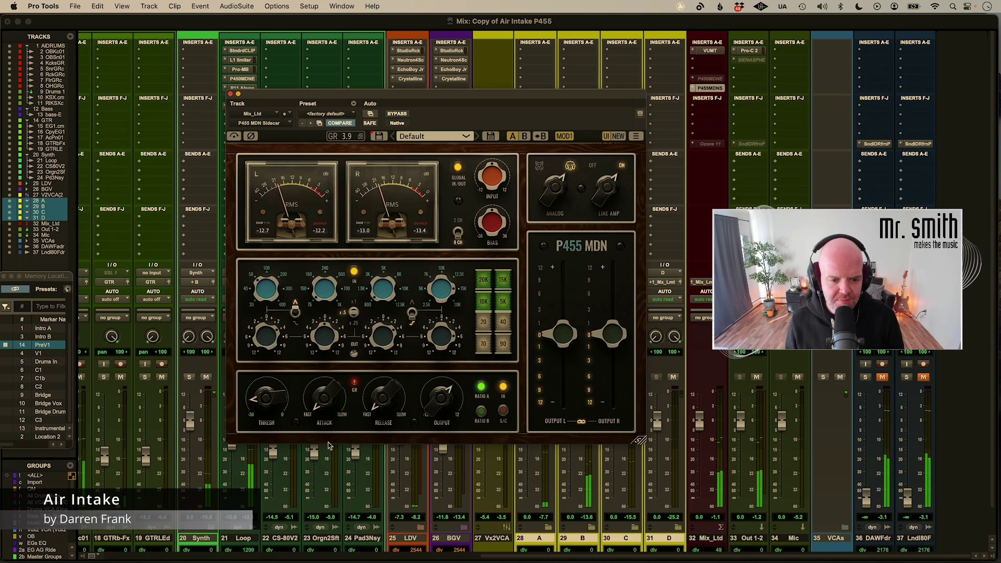
# Compare the mix with the fast-set compressor bypassed and engaged, finishing with it engaged
pyautogui.click(504, 387)
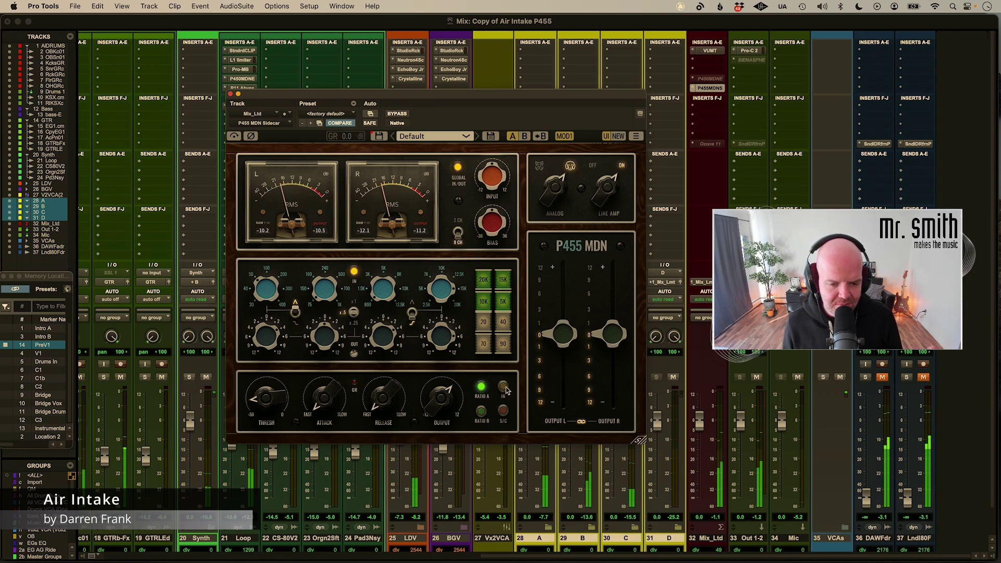
pyautogui.click(504, 387)
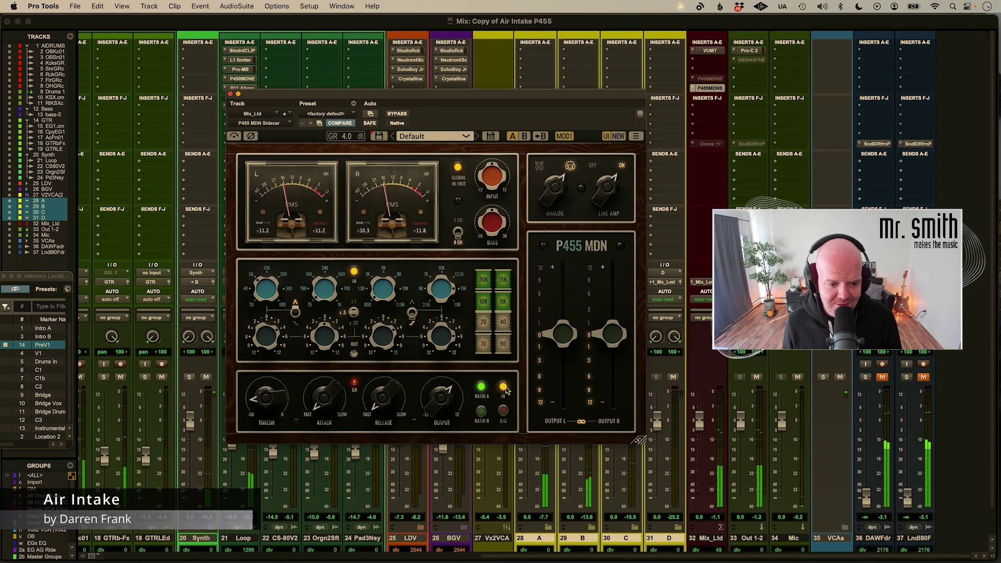
pyautogui.moveTo(277, 402)
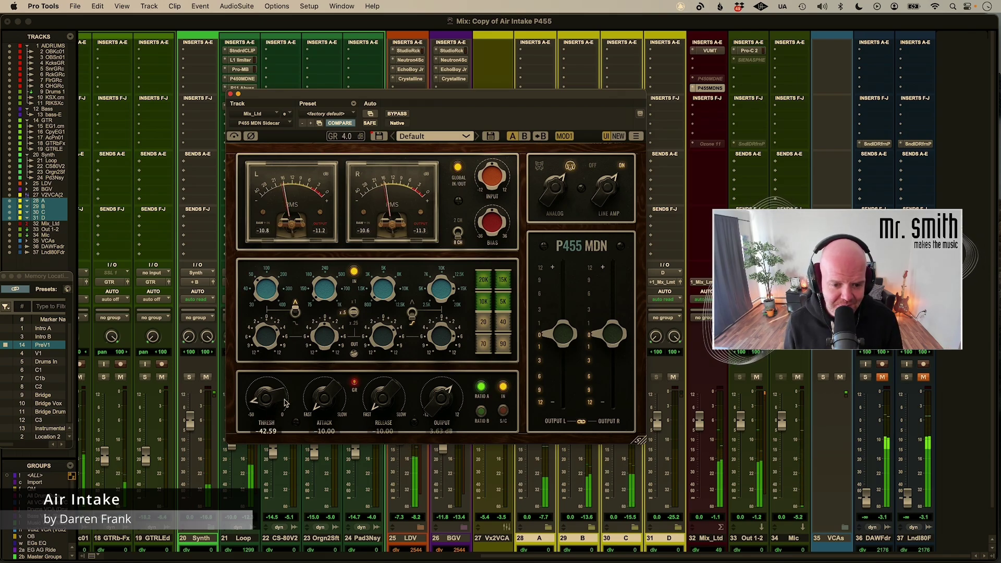
pyautogui.click(503, 387)
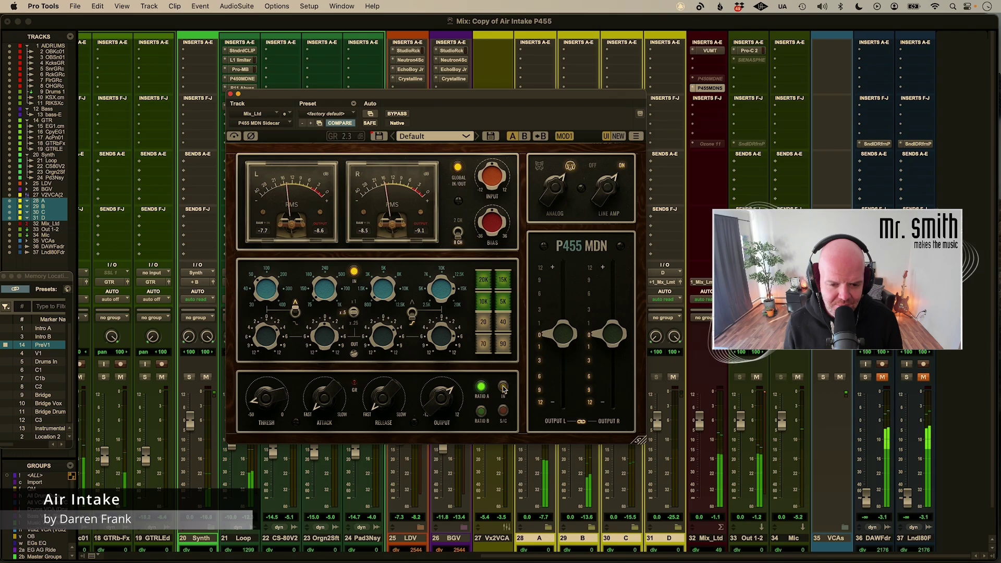
pyautogui.click(503, 387)
# Slow the compressor's attack and set its release to 2.31, and compare Ratio A with Ratio B, finishing on Ratio A
pyautogui.moveTo(324, 401); pyautogui.dragTo(324, 412)
pyautogui.moveTo(383, 399); pyautogui.dragTo(383, 409)
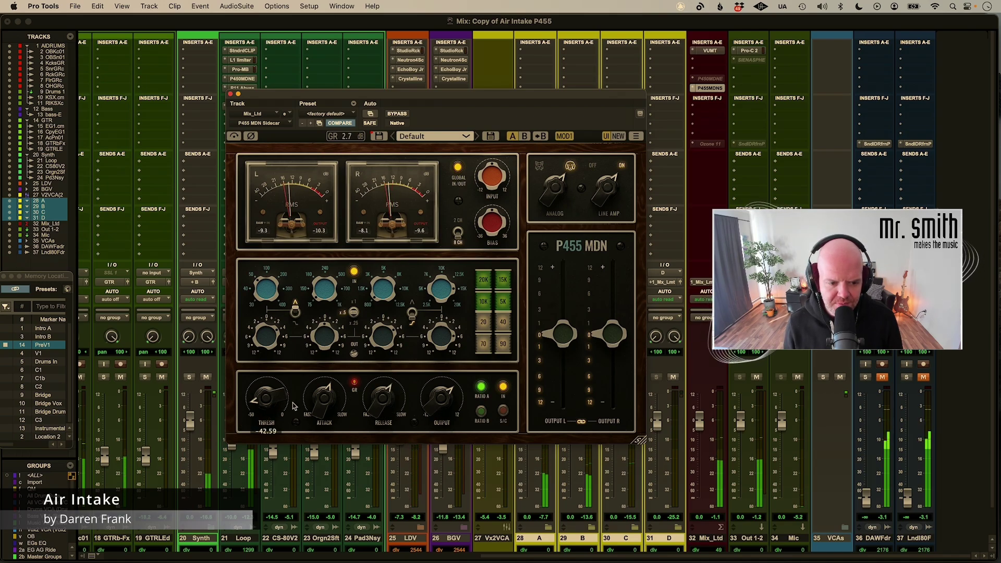
pyautogui.click(481, 413)
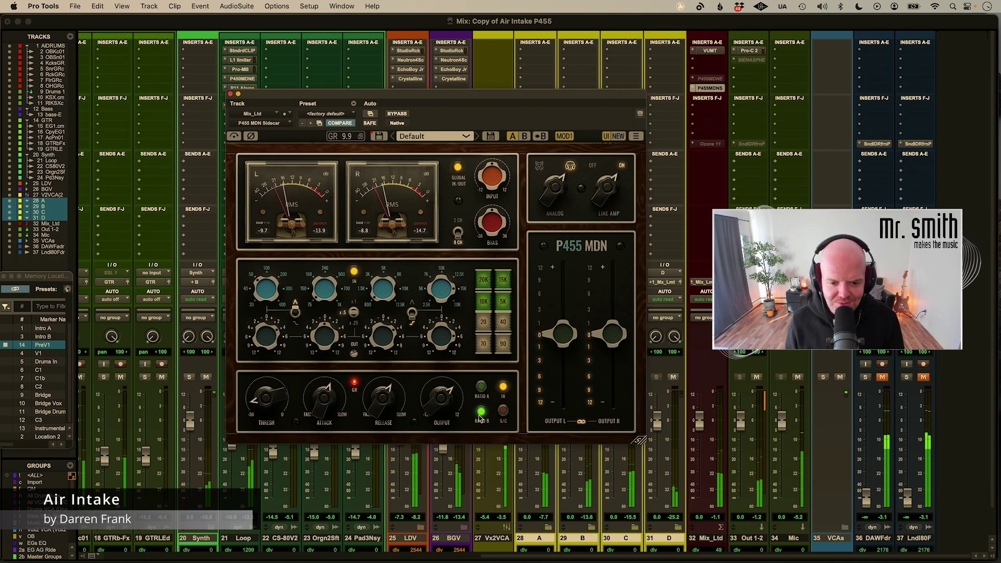
pyautogui.click(481, 388)
pyautogui.click(481, 412)
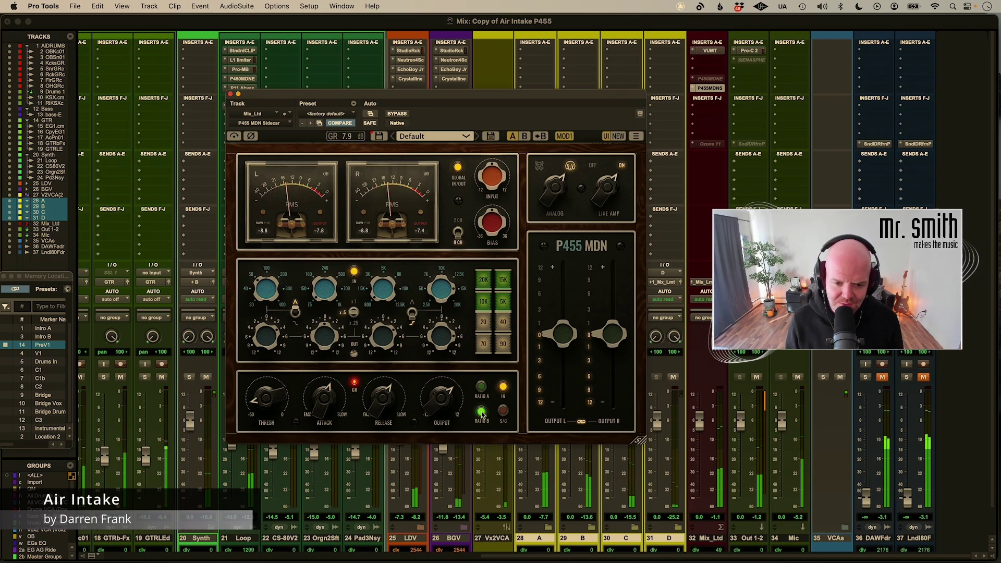
pyautogui.click(481, 387)
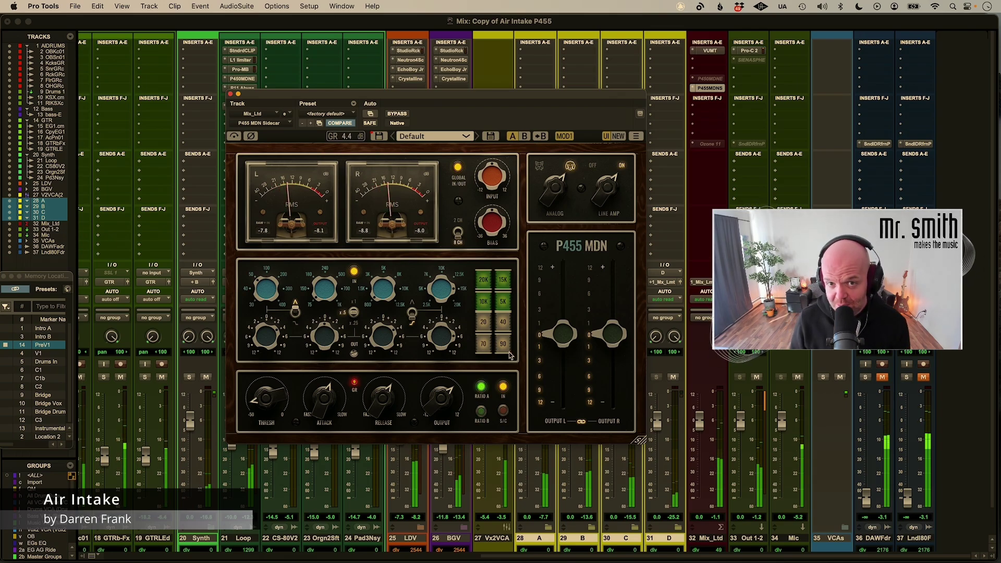
# Copy the slot A settings to slot B, and give slot B Ratio B with a higher compressor threshold
pyautogui.click(542, 136)
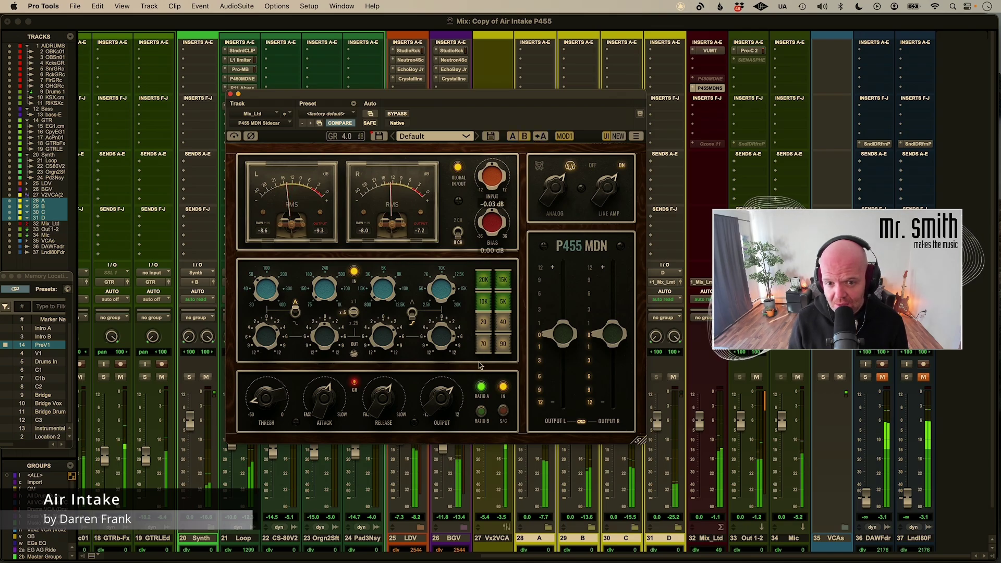
pyautogui.click(482, 413)
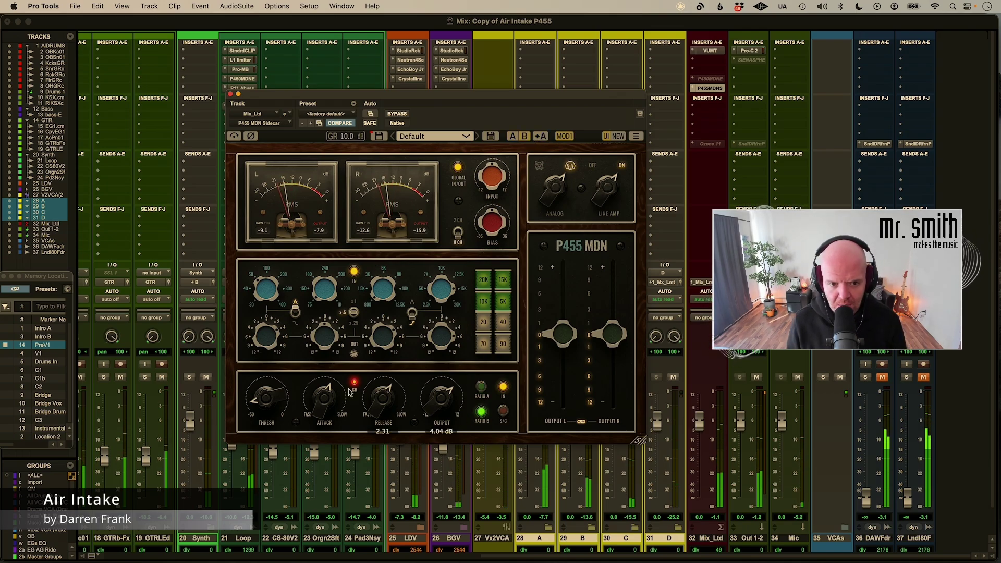
pyautogui.moveTo(275, 402)
pyautogui.mouseDown()
pyautogui.moveTo(285, 381)
pyautogui.moveTo(268, 383)
pyautogui.moveTo(258, 403)
pyautogui.mouseUp()
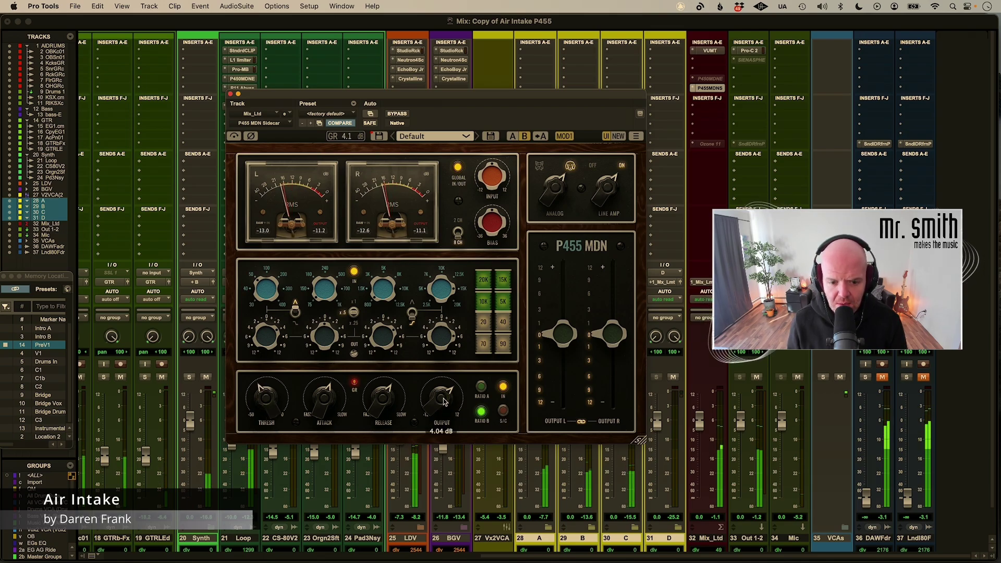
# Compare the Ratio A settings in slot A with the Ratio B settings in slot B, finishing on slot B
pyautogui.click(524, 136)
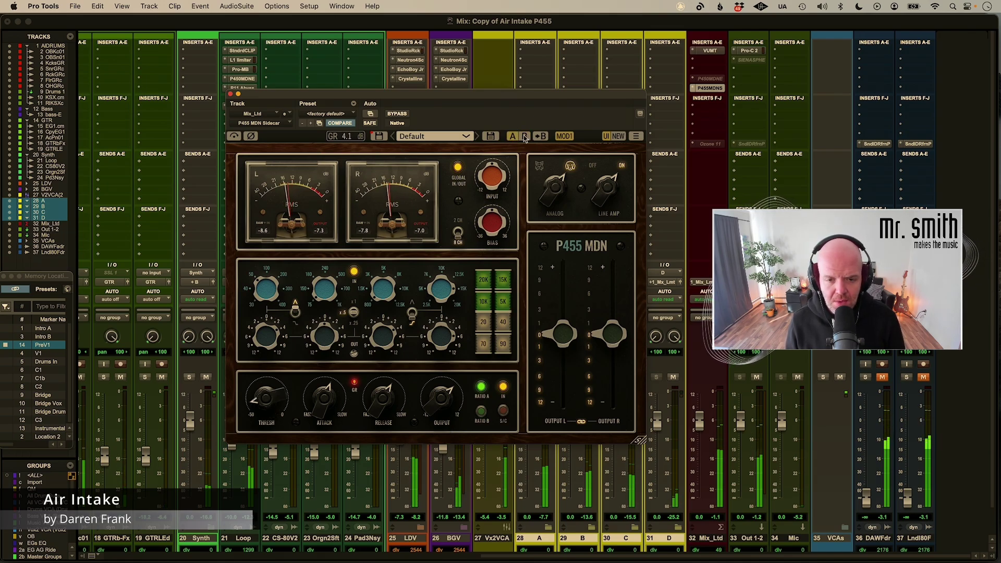
pyautogui.click(525, 136)
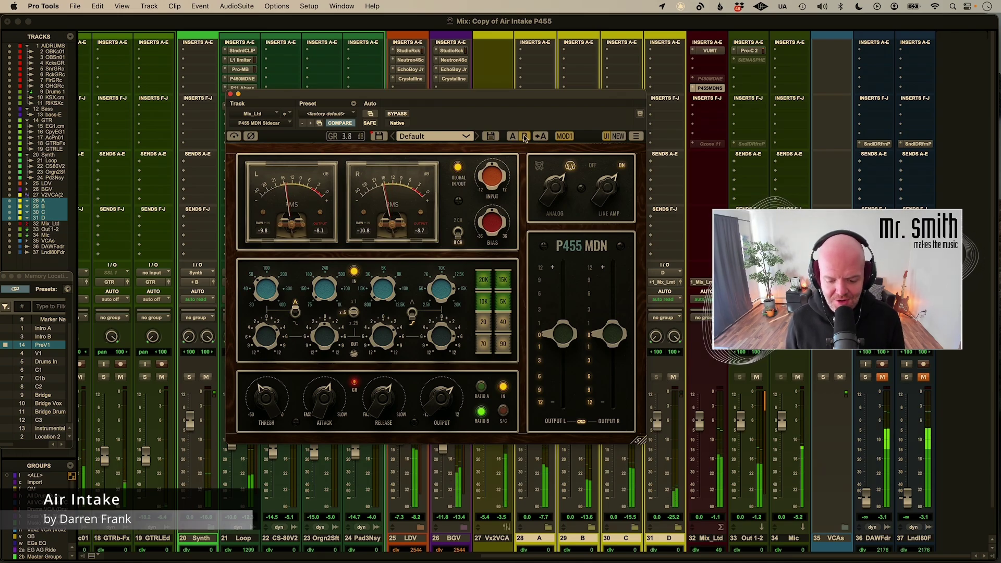
pyautogui.click(511, 137)
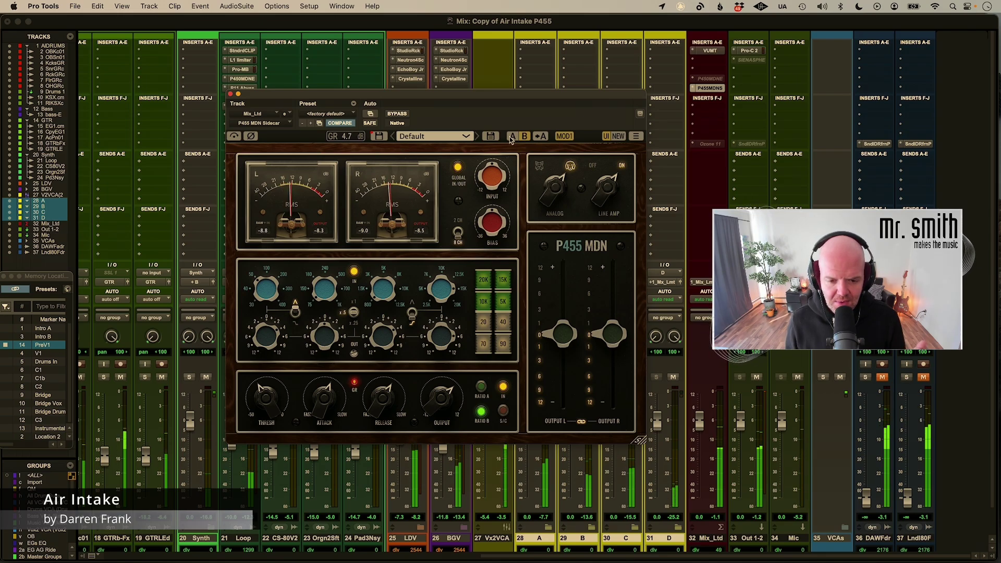
pyautogui.click(511, 137)
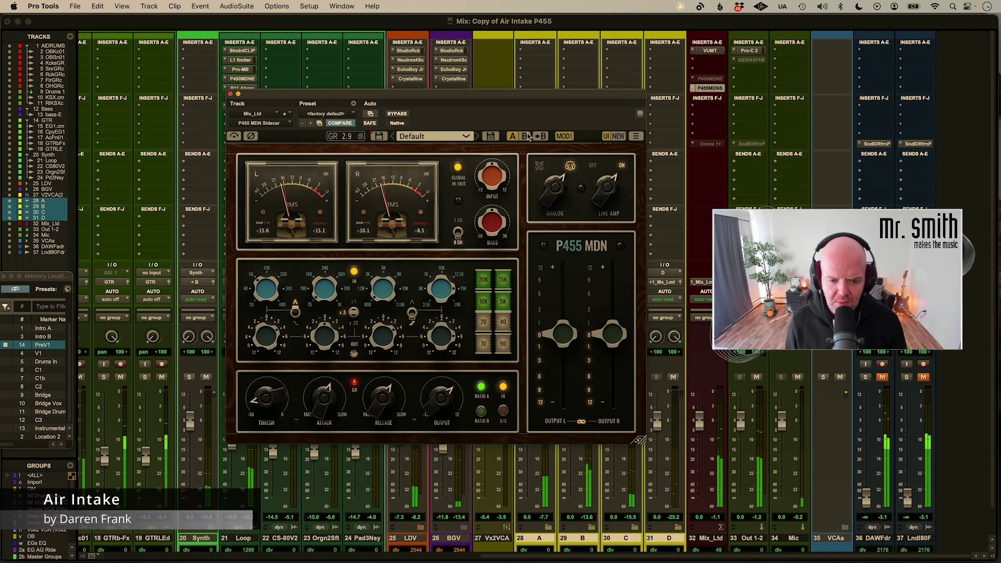
pyautogui.click(525, 136)
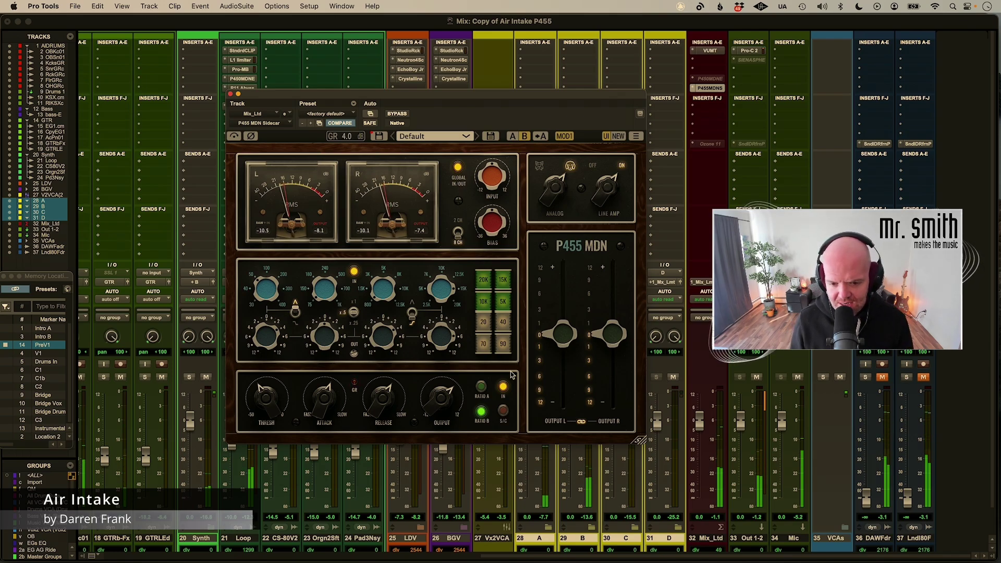
# Audition slot B's attack at 10.00 and -10.00 and release at -10.00, and settle on attack 1.51 and release -3.28
pyautogui.moveTo(497, 240)
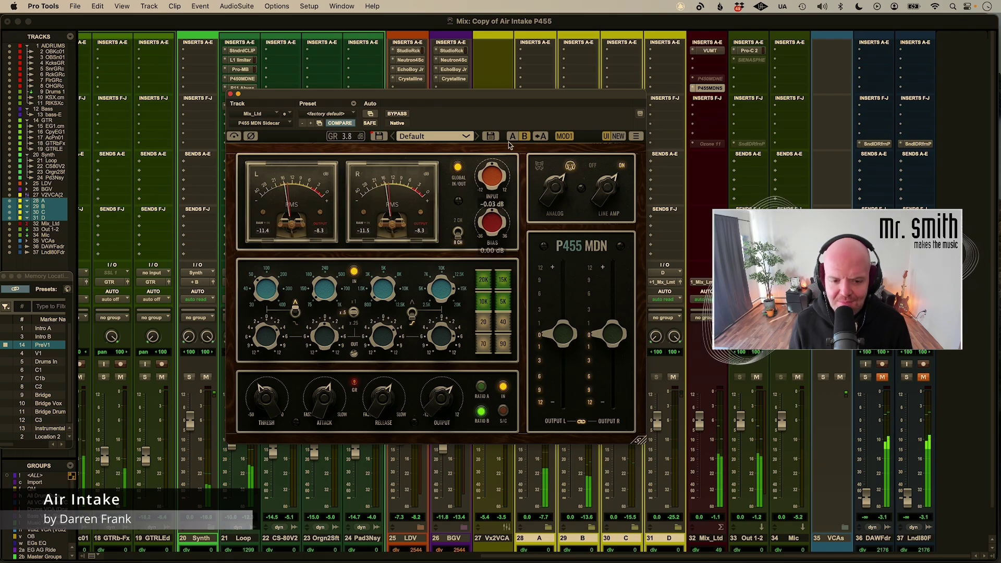
pyautogui.moveTo(315, 409)
pyautogui.moveTo(336, 385); pyautogui.dragTo(344, 360)
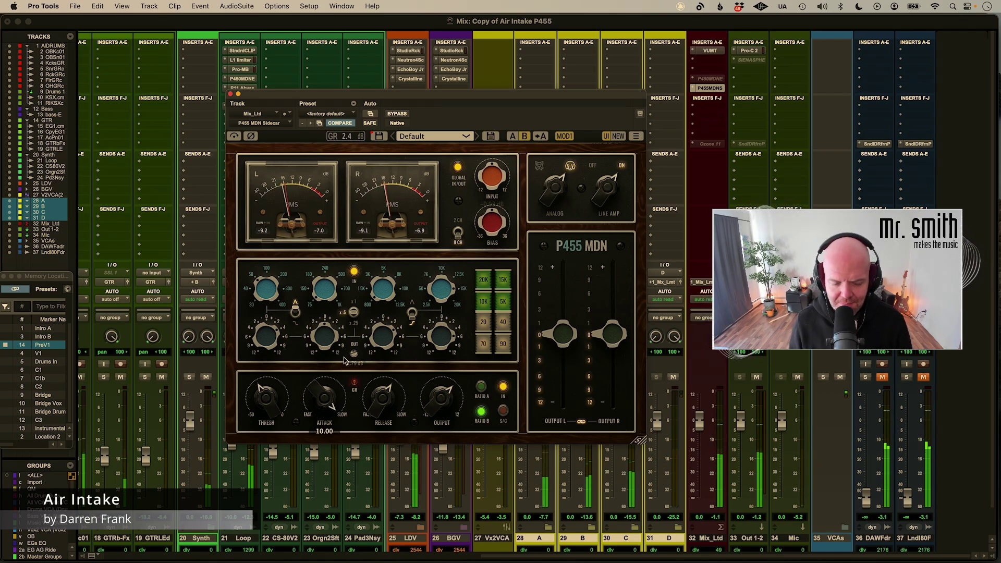
pyautogui.moveTo(331, 399); pyautogui.dragTo(320, 480)
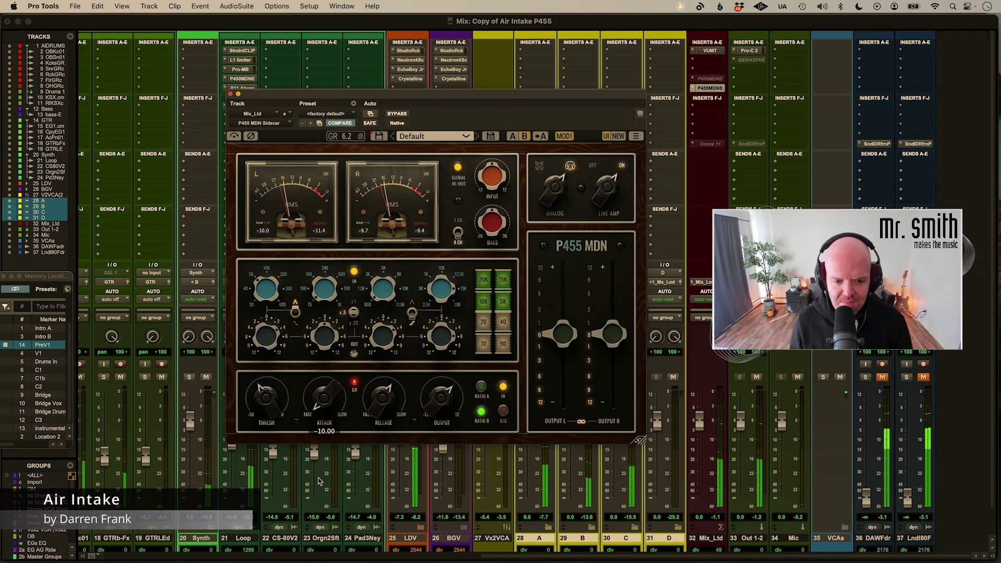
pyautogui.moveTo(392, 410); pyautogui.dragTo(387, 430)
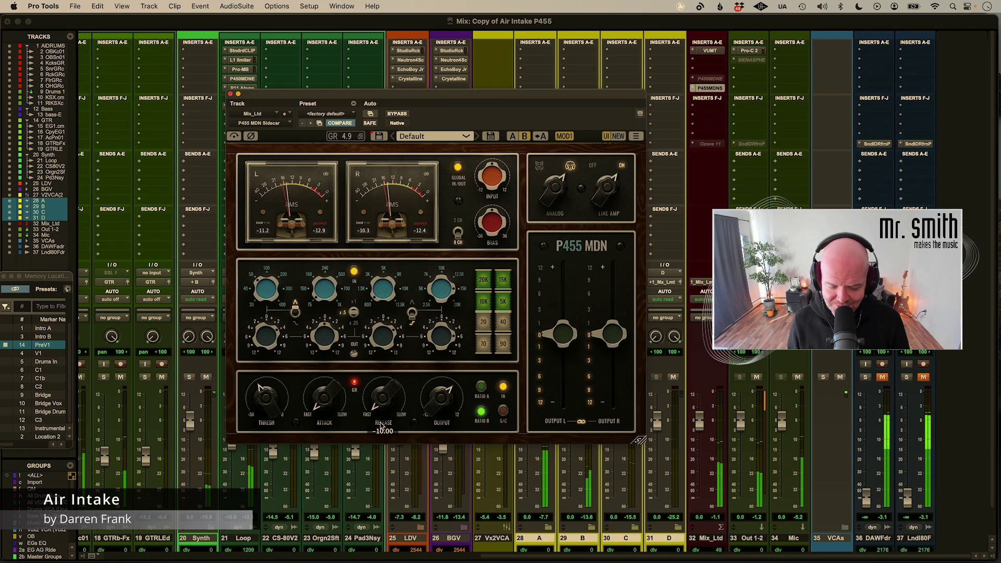
pyautogui.moveTo(336, 399); pyautogui.dragTo(355, 315)
pyautogui.moveTo(383, 399); pyautogui.dragTo(392, 377)
# Compare slot A with the readjusted compressor settings in slot B, finishing on slot A
pyautogui.click(513, 135)
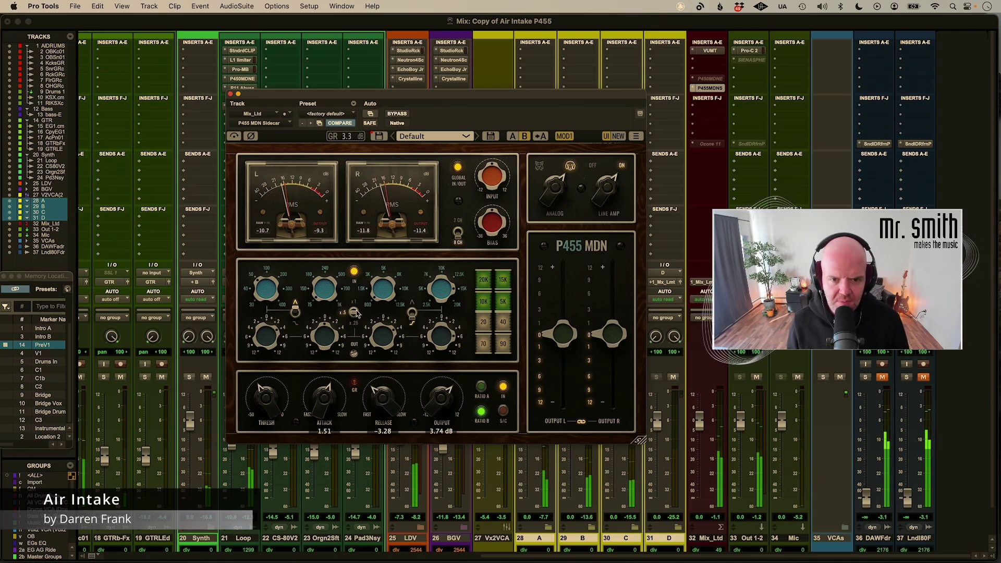
pyautogui.click(515, 136)
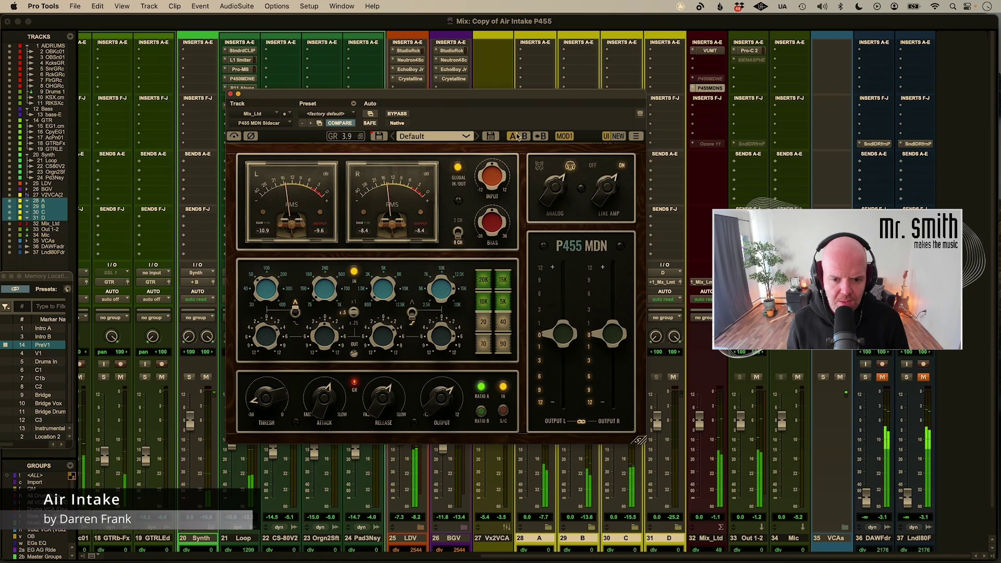
pyautogui.click(523, 136)
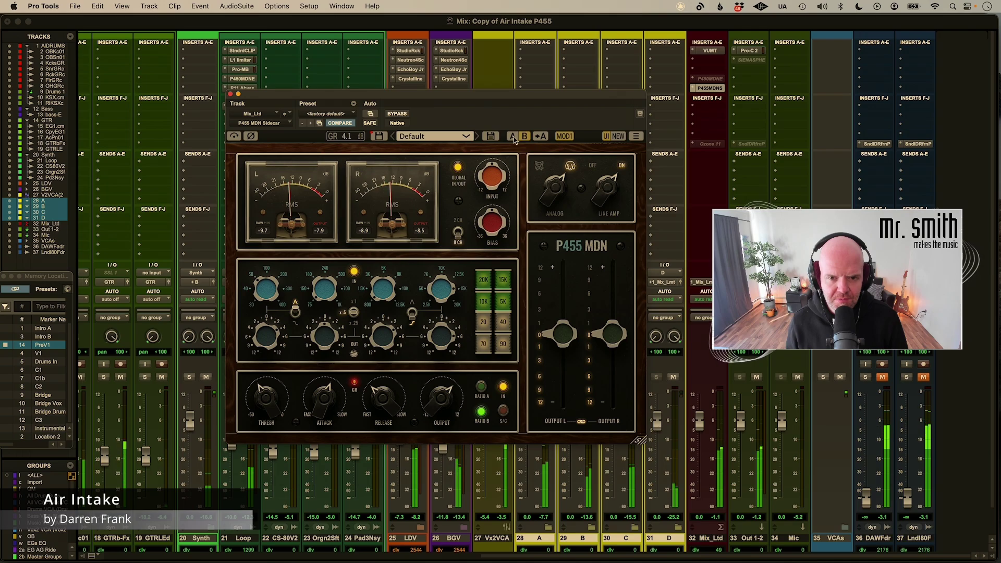
pyautogui.click(513, 136)
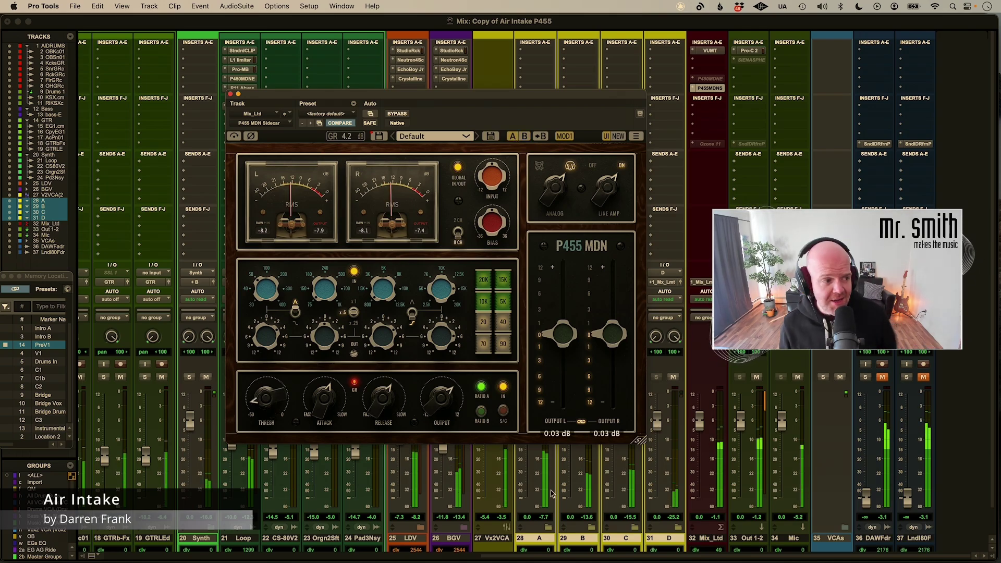
# Audition the compressor with S/C on and off, leave S/C off, and reset the compressor knobs with output at 0.00 dB
pyautogui.click(503, 411)
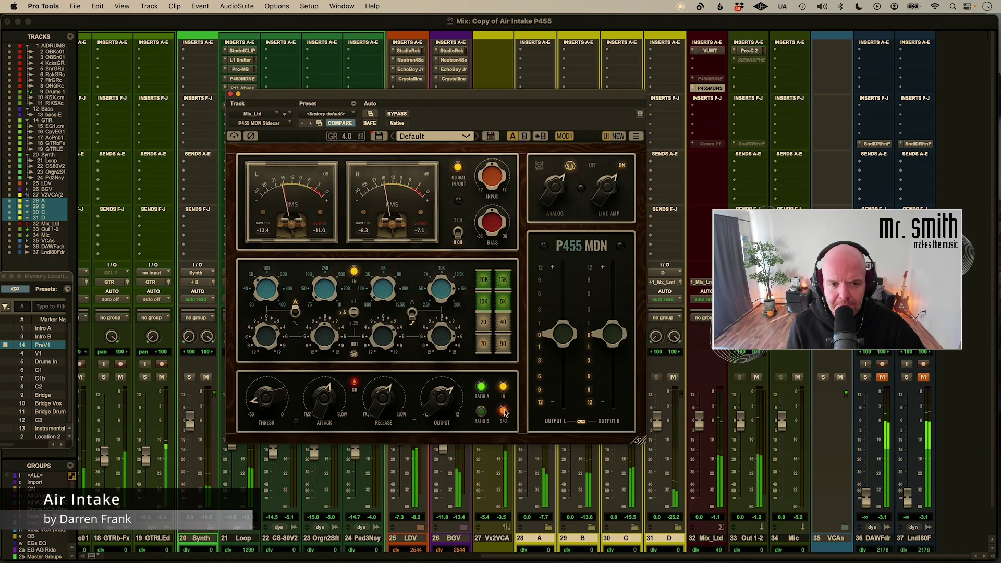
pyautogui.click(503, 411)
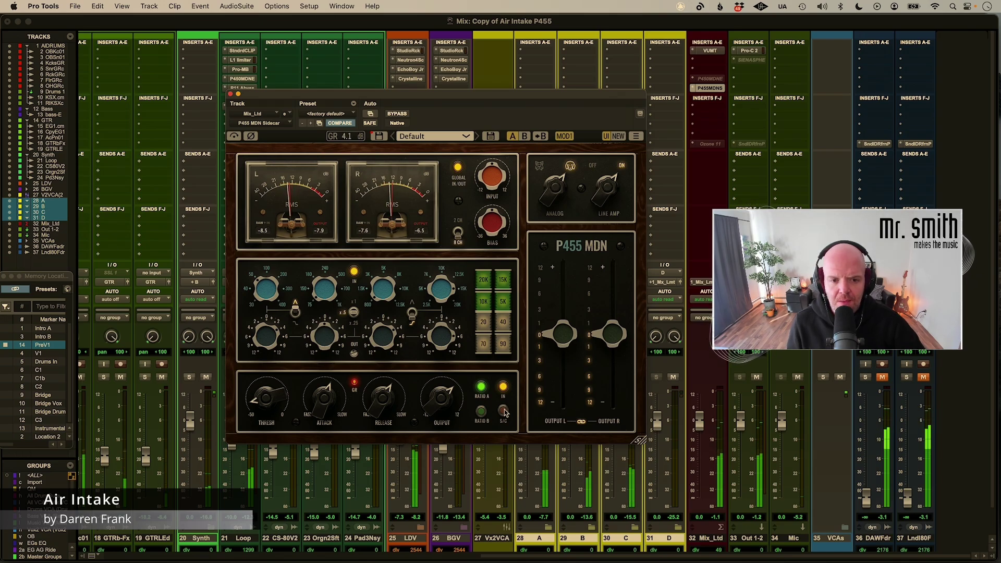
pyautogui.click(503, 412)
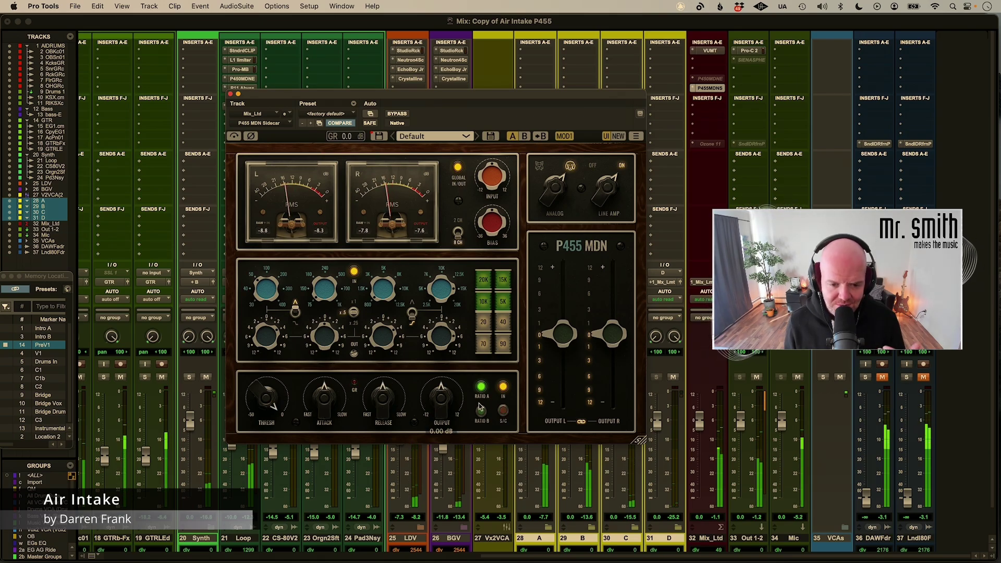
# In slot B, lower the linked output faders to -6.00 dB and raise the compressor output to 6.02 dB
pyautogui.click(570, 356)
pyautogui.moveTo(569, 356); pyautogui.dragTo(555, 370)
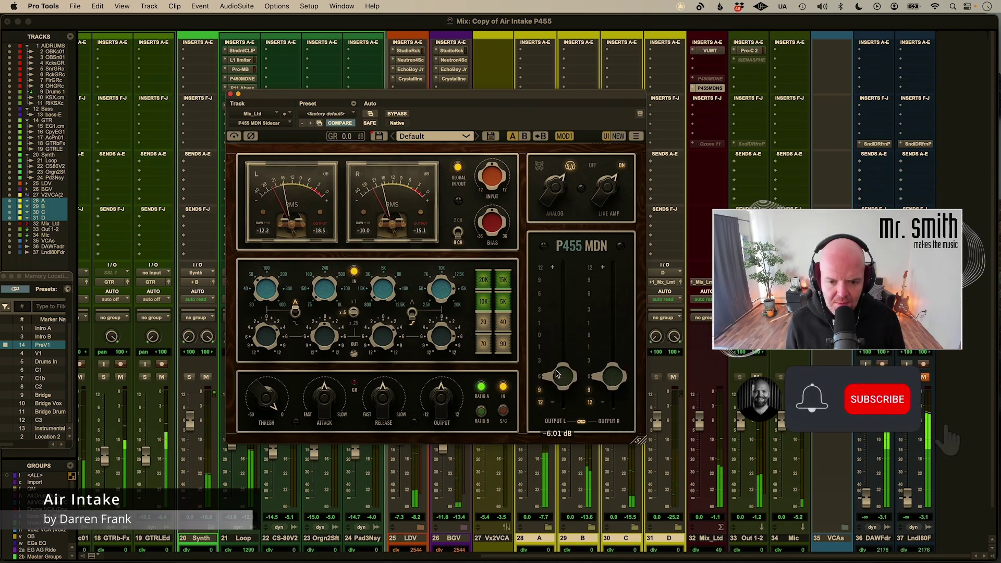
pyautogui.click(526, 137)
pyautogui.moveTo(553, 347)
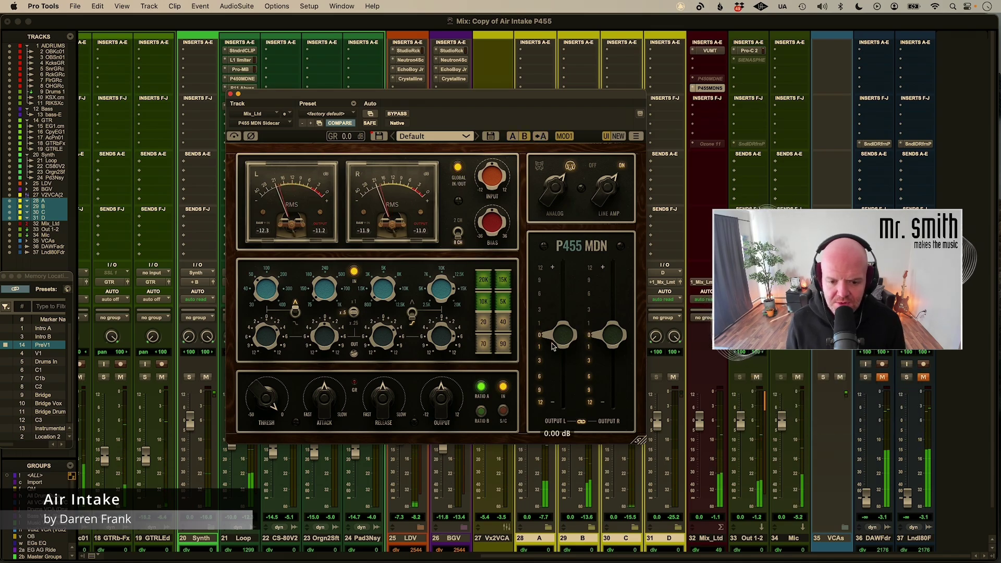
pyautogui.moveTo(562, 336); pyautogui.dragTo(567, 377)
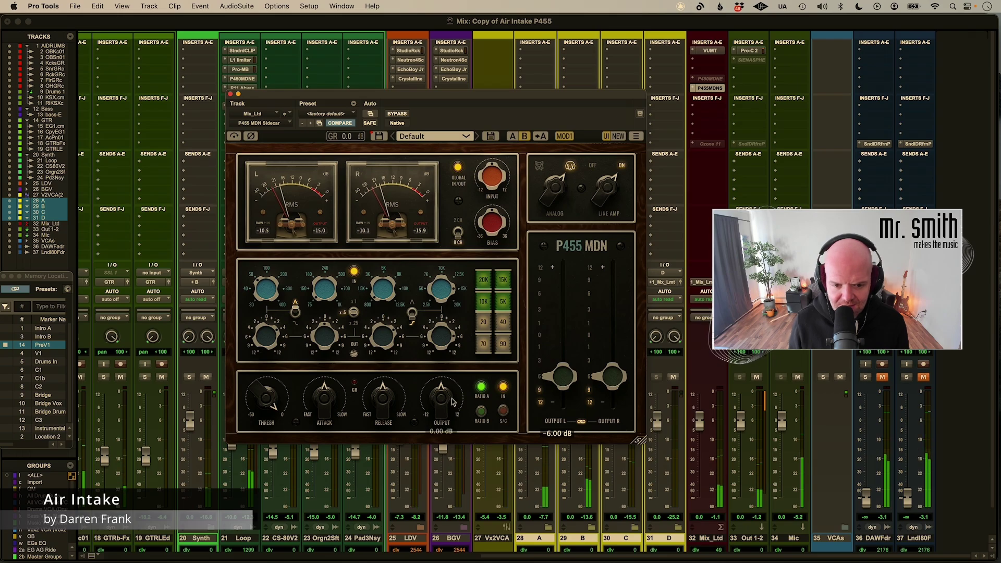
pyautogui.moveTo(452, 398)
pyautogui.mouseDown()
pyautogui.moveTo(464, 374)
pyautogui.moveTo(434, 402)
pyautogui.mouseUp()
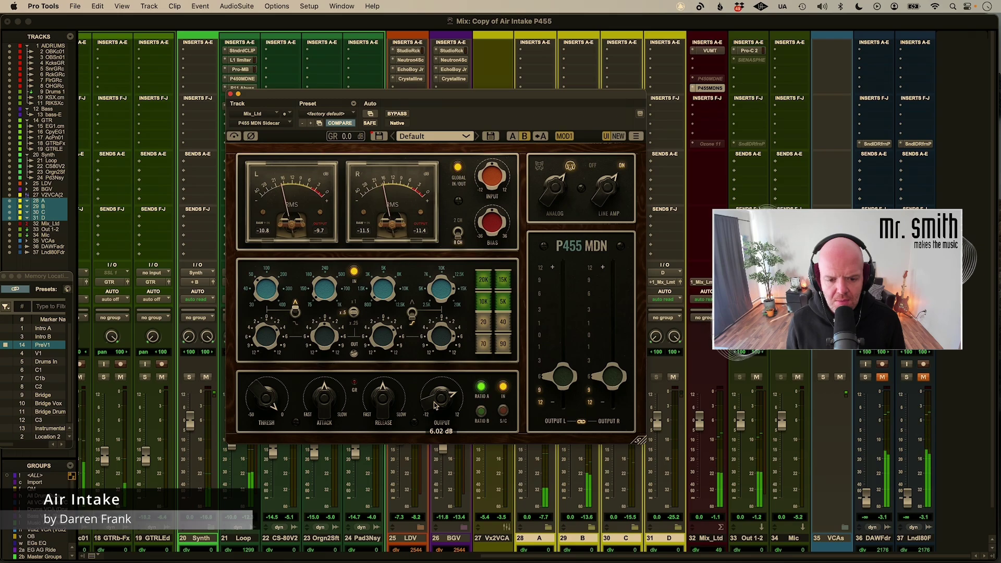
pyautogui.scroll(-1, 434, 401)
pyautogui.scroll(1, 436, 406)
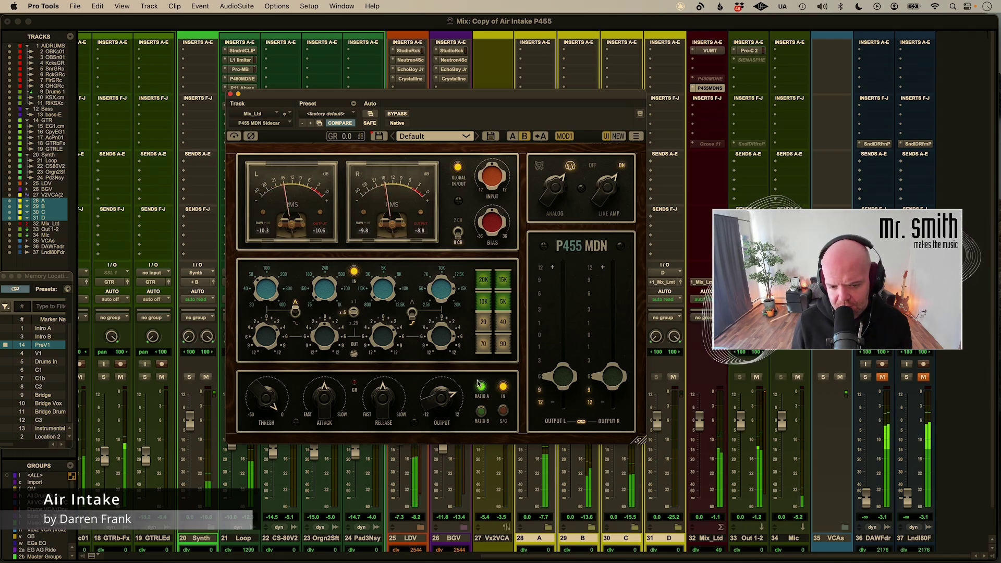
# Compare slot A's unity output with slot B's 6 dB compressor-output boost and fader cut
pyautogui.click(514, 137)
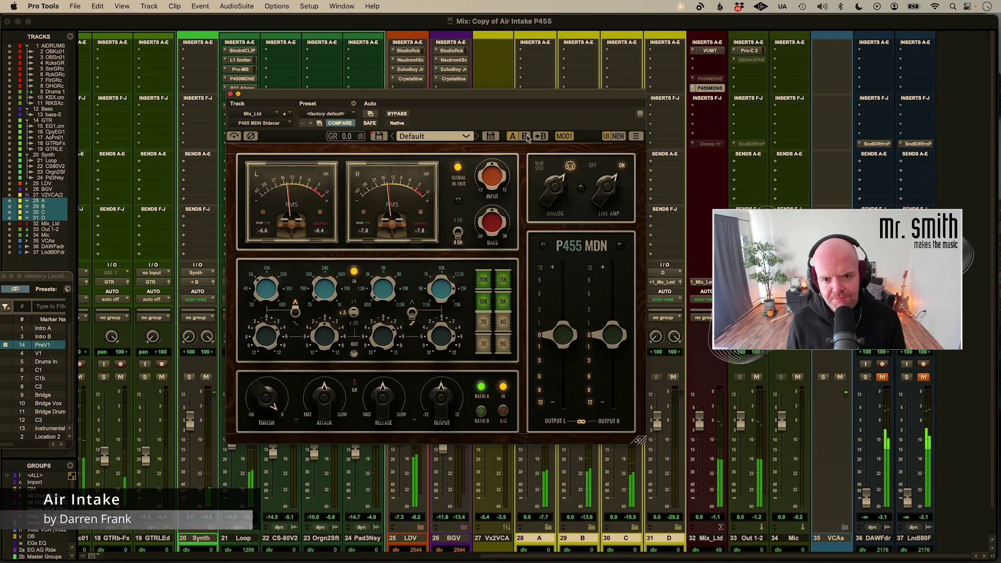
pyautogui.click(525, 136)
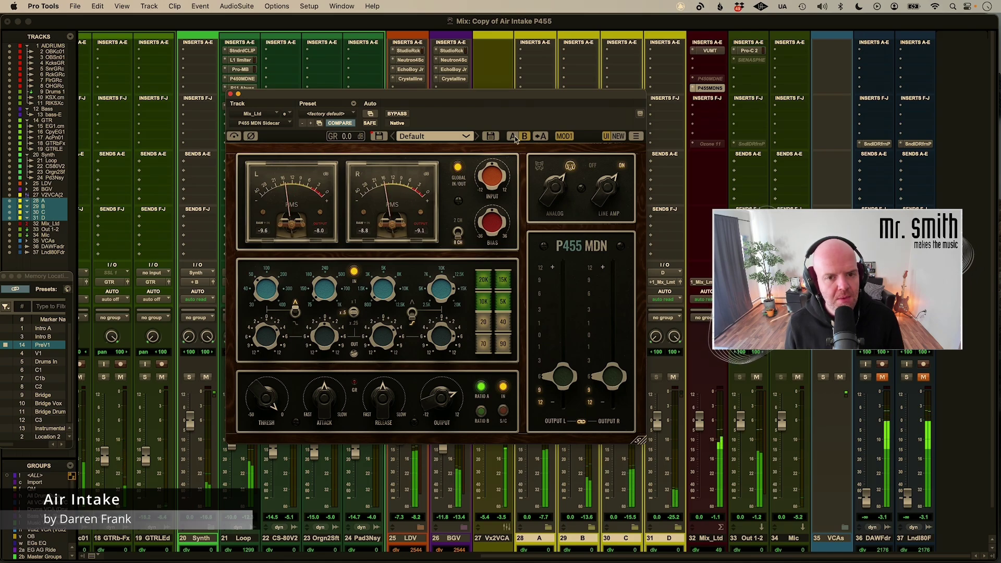
pyautogui.click(524, 136)
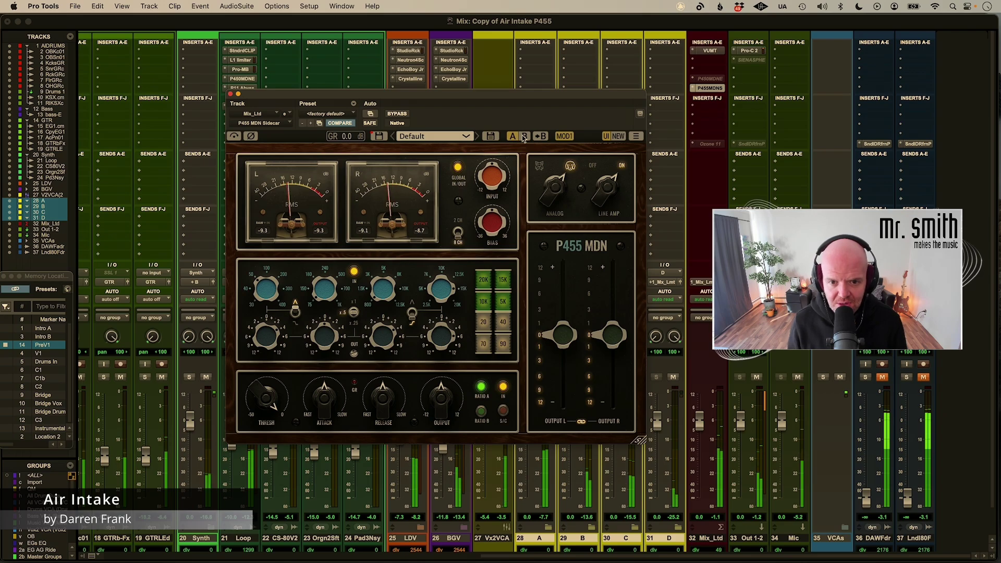
# Return to slot B, pull the linked output faders down to their minimum, and raise the compressor output to 12.00 dB
pyautogui.click(524, 136)
pyautogui.moveTo(562, 376); pyautogui.dragTo(561, 403)
pyautogui.moveTo(454, 402); pyautogui.dragTo(467, 370)
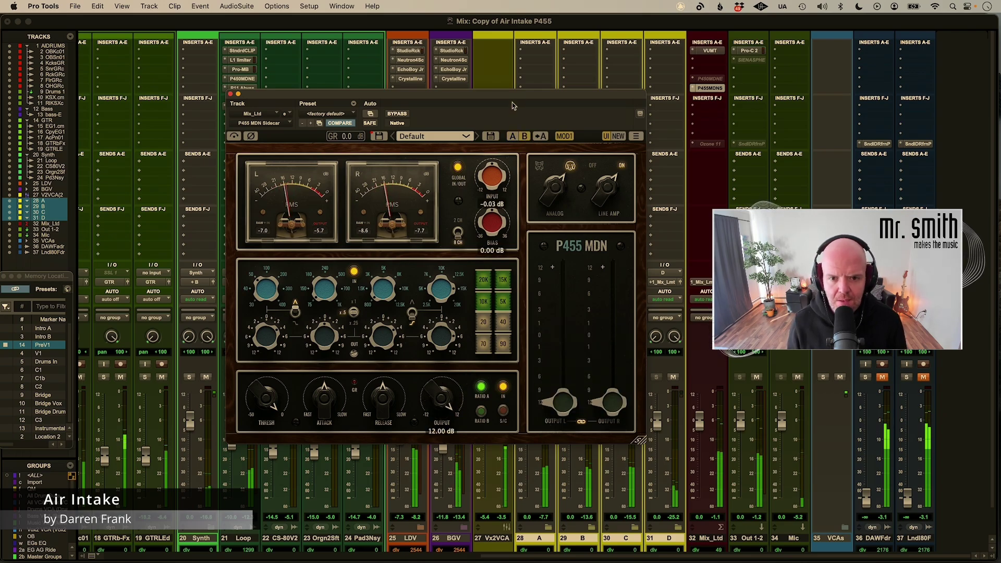
# Compare slot A with slot B's 12 dB compressor output setting, finishing on slot A
pyautogui.click(514, 136)
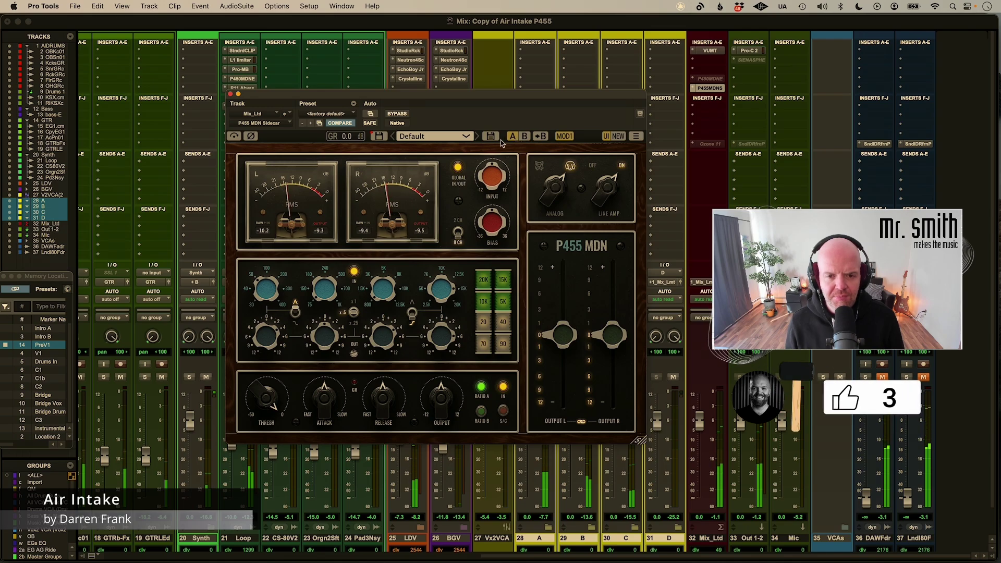
pyautogui.click(527, 136)
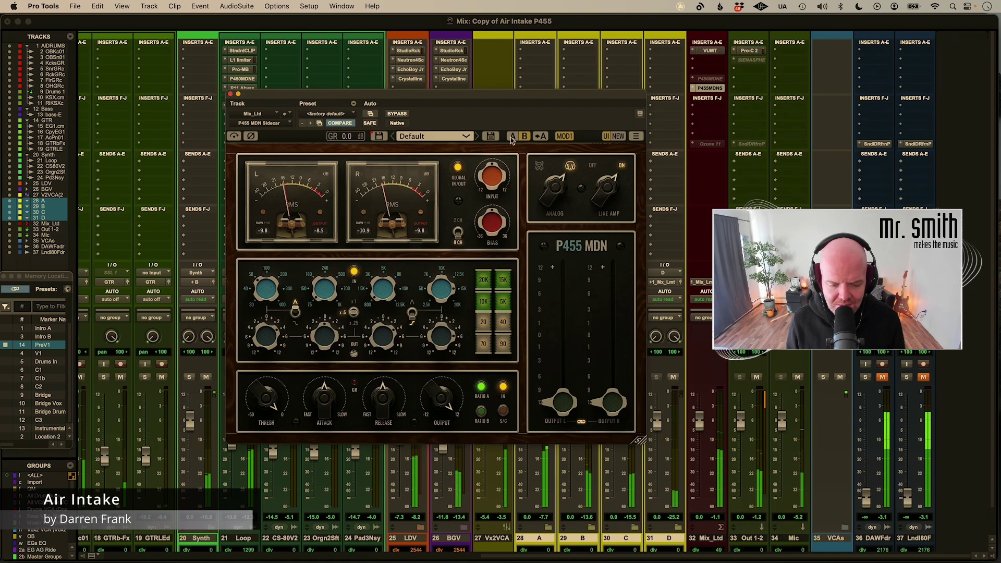
pyautogui.click(512, 137)
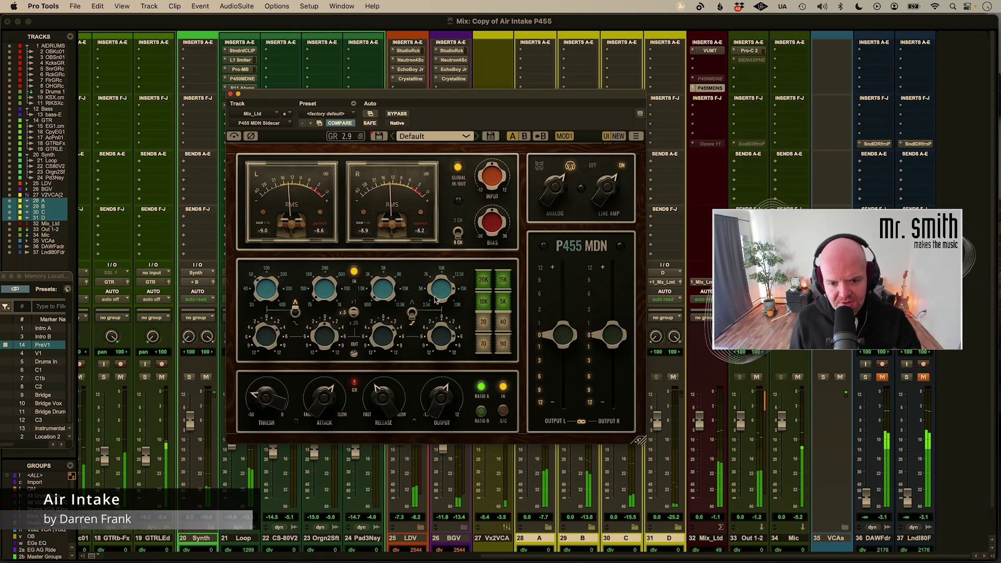
# Audition the 20K filter with the EQ section switched out and in, leaving the EQ in and the filter off
pyautogui.click(354, 273)
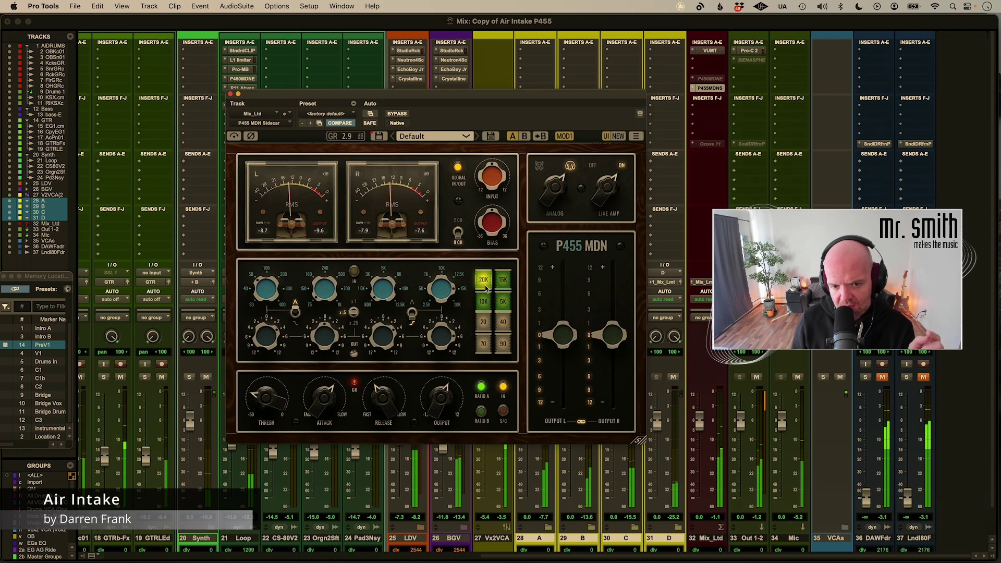
pyautogui.click(486, 283)
pyautogui.click(486, 283)
pyautogui.click(356, 273)
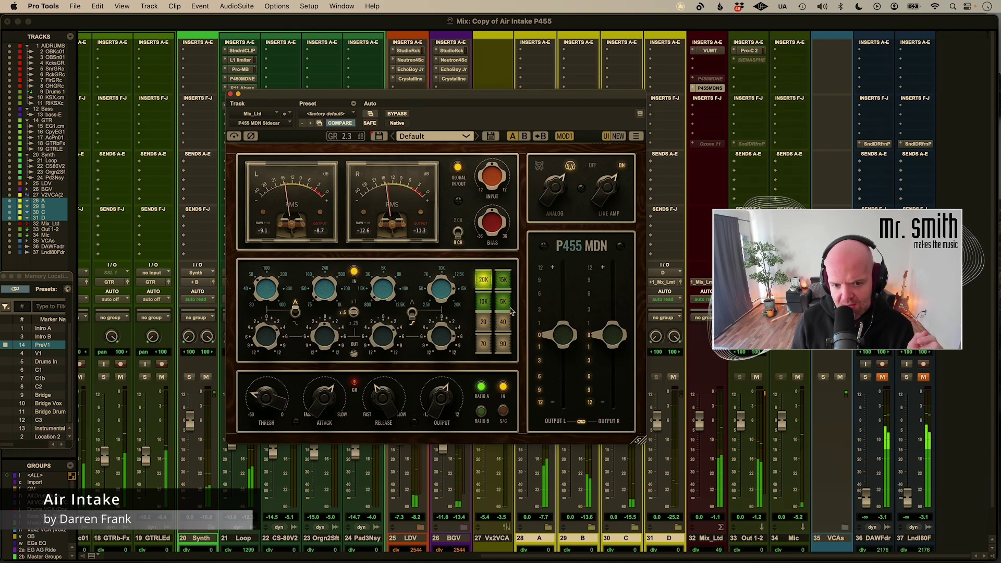
pyautogui.moveTo(542, 308)
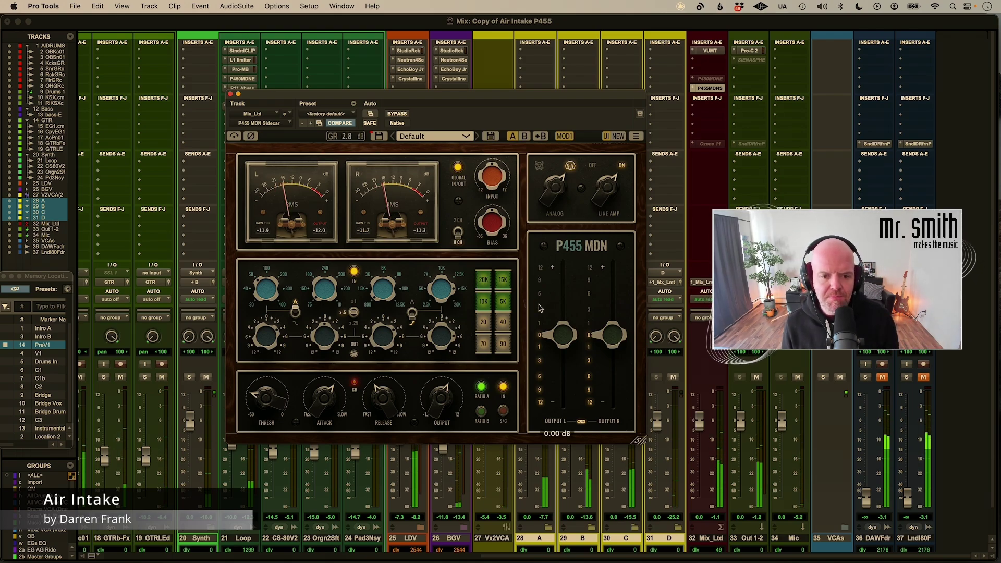
# Audition the 20K filter on and off over the mix, leaving it on
pyautogui.click(484, 280)
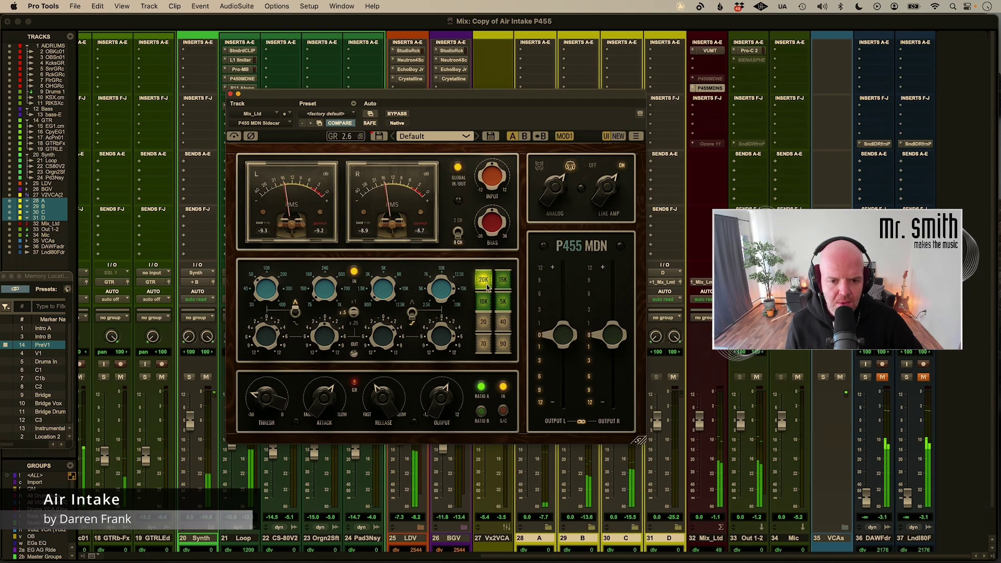
pyautogui.click(487, 287)
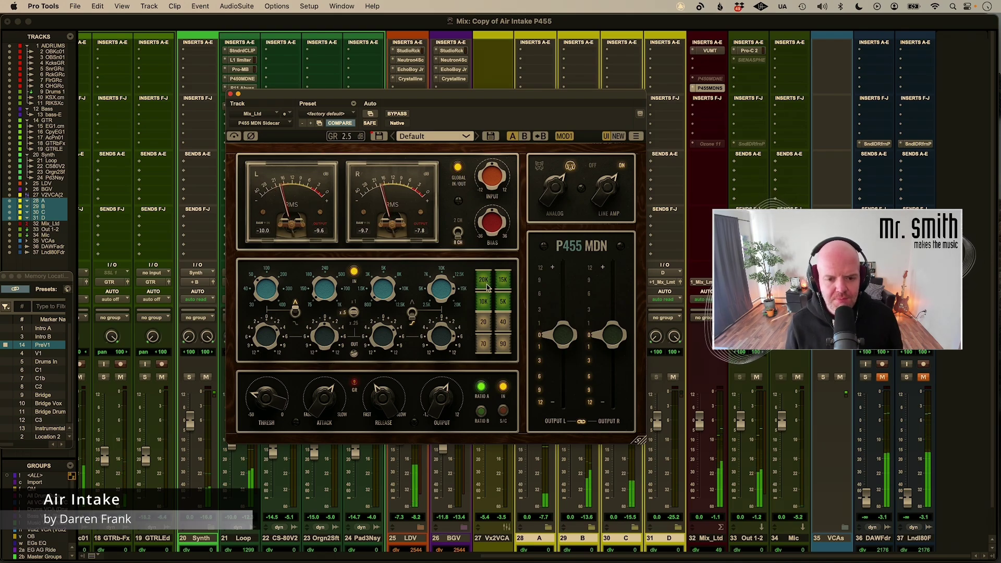
pyautogui.click(487, 287)
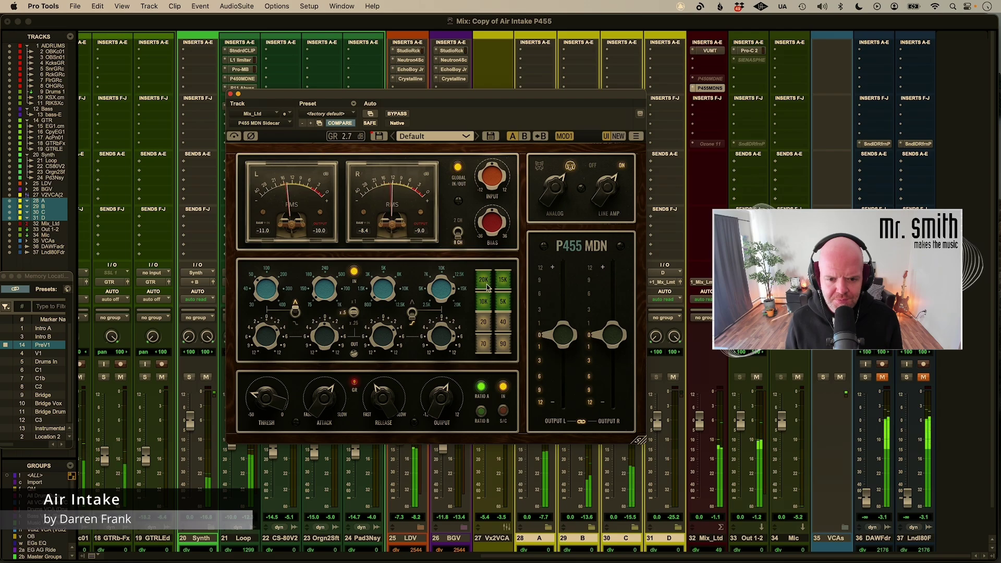
pyautogui.click(484, 280)
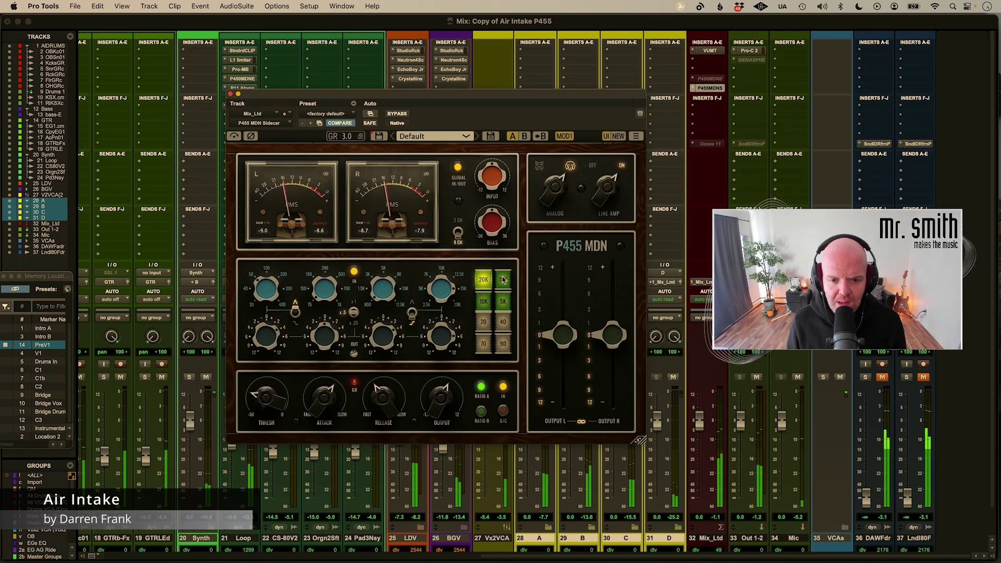
# Switch the filter to 15K and compare it on and off, leaving it on
pyautogui.click(503, 280)
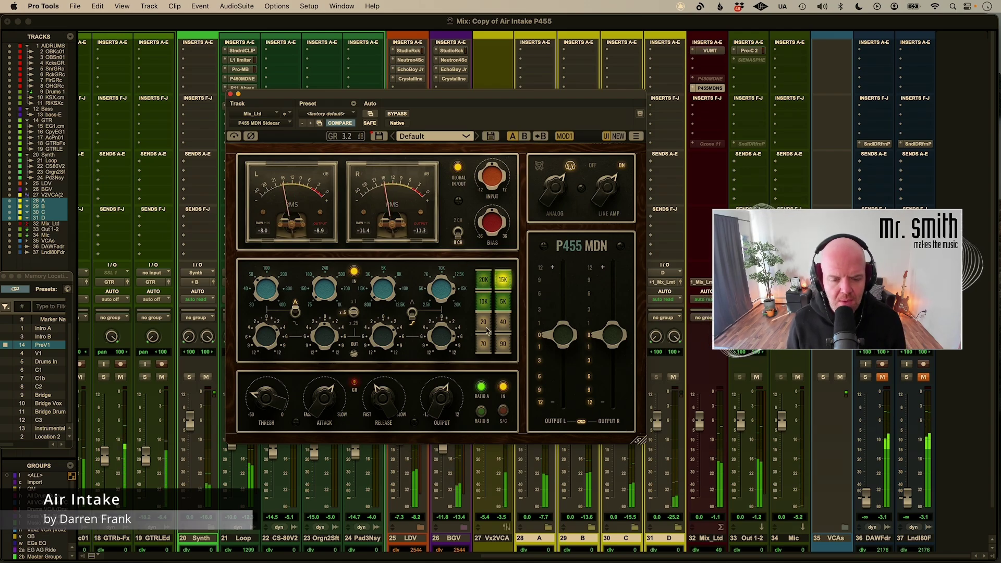
pyautogui.click(504, 280)
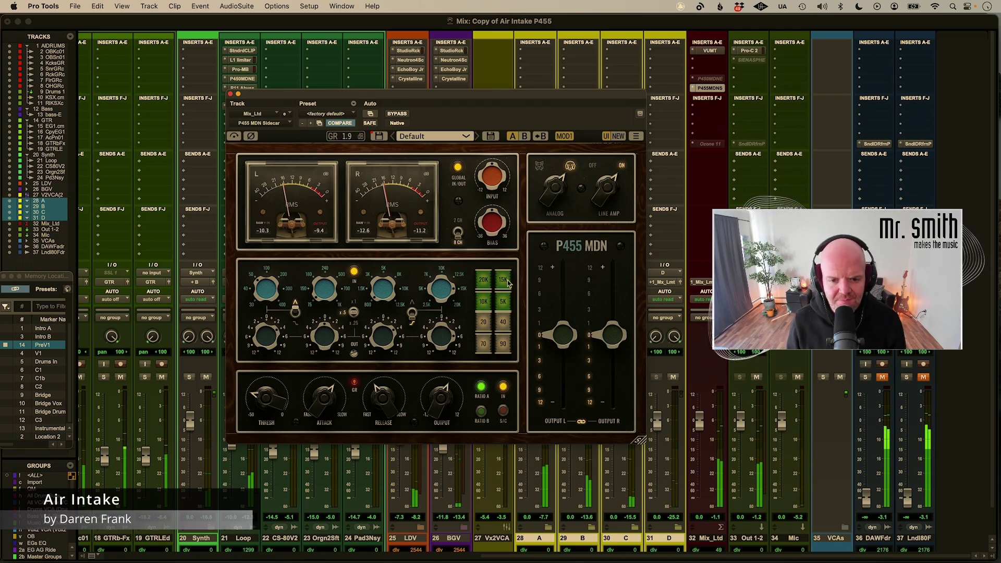
pyautogui.click(507, 281)
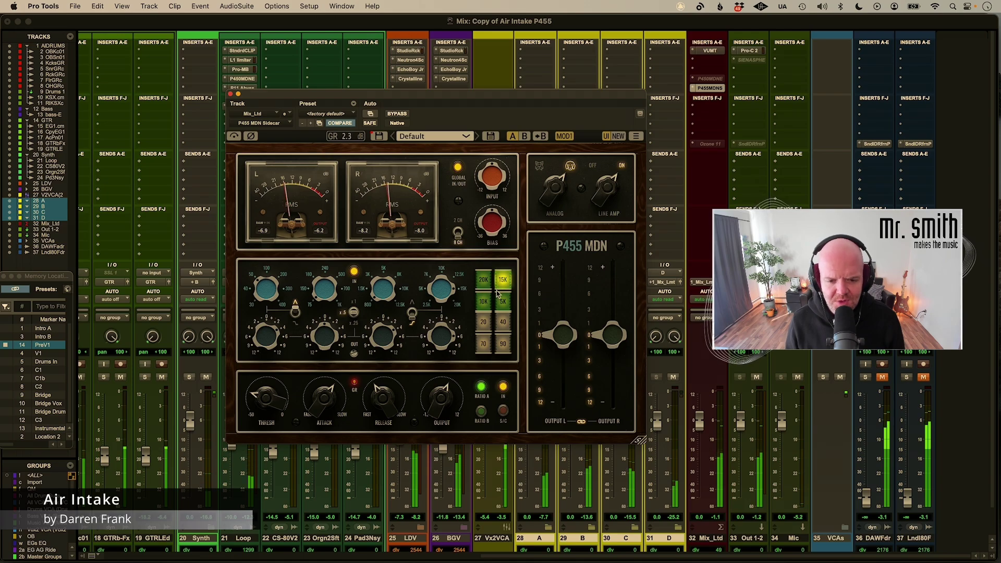
# Alternate between the 10K and 5K filters to compare their effect on the mix
pyautogui.click(484, 302)
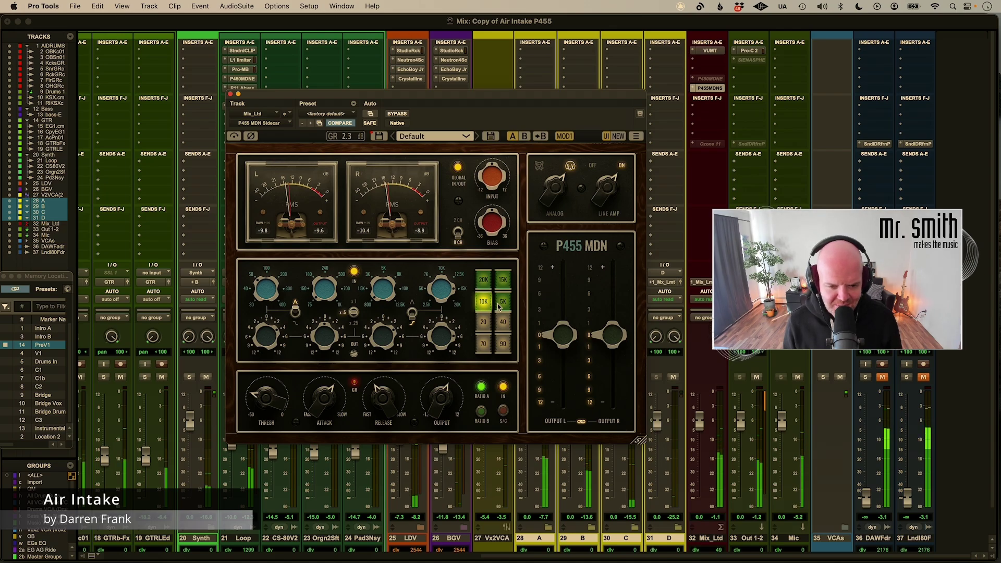
pyautogui.click(500, 304)
pyautogui.click(487, 305)
pyautogui.click(501, 305)
pyautogui.click(485, 304)
pyautogui.click(504, 305)
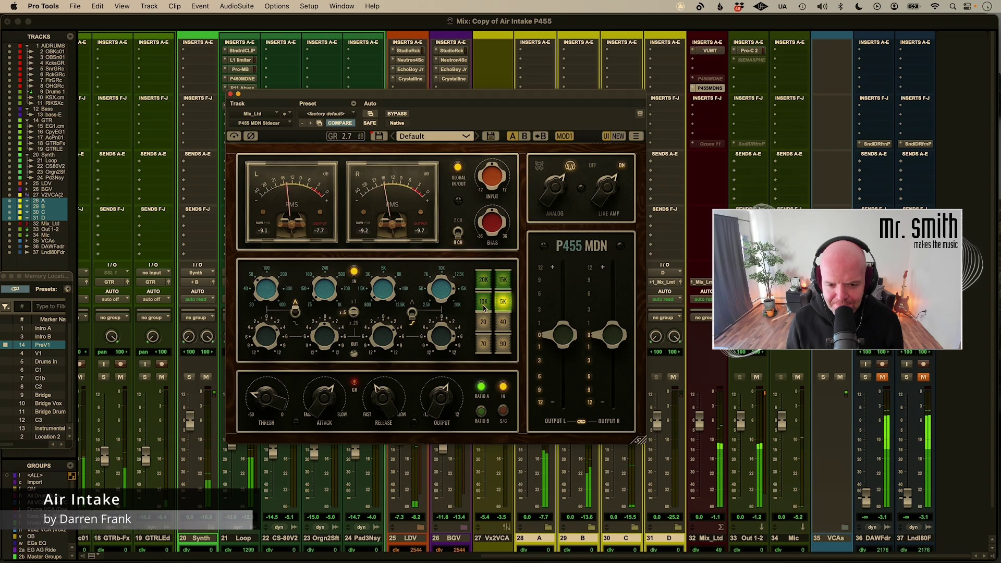
pyautogui.click(484, 307)
# Compare the 20K and 15K filters and settle on 20K
pyautogui.click(482, 284)
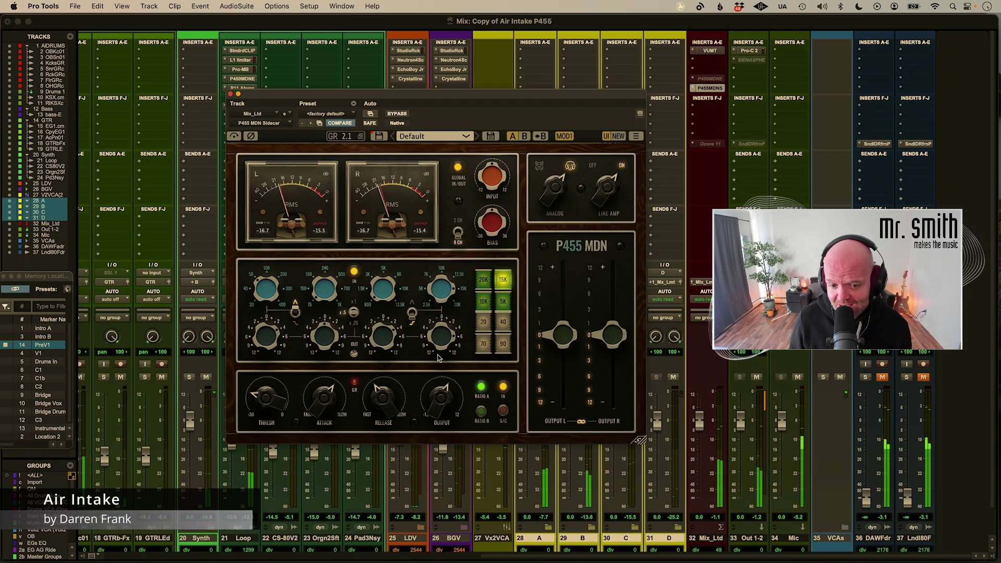
pyautogui.click(483, 283)
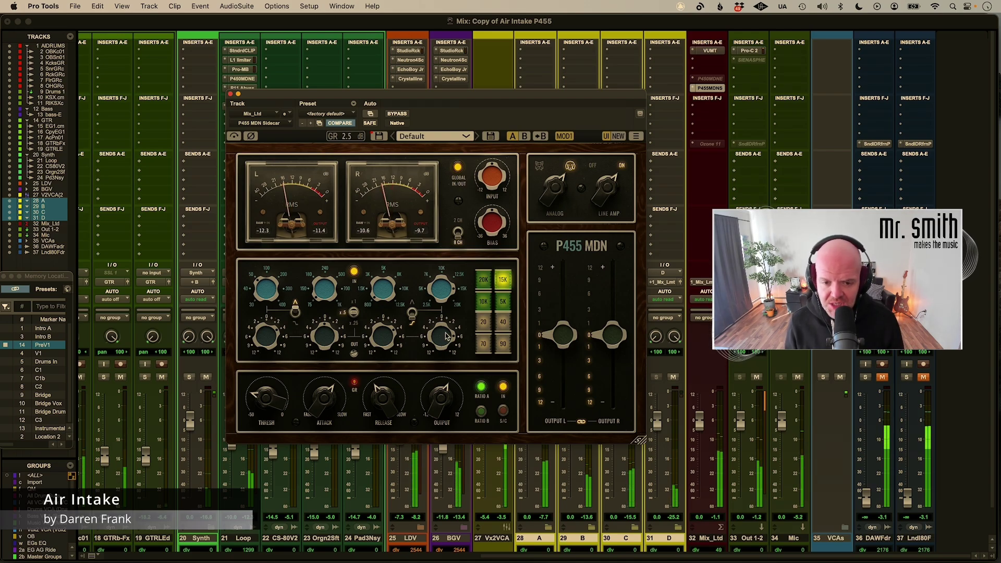
pyautogui.click(483, 281)
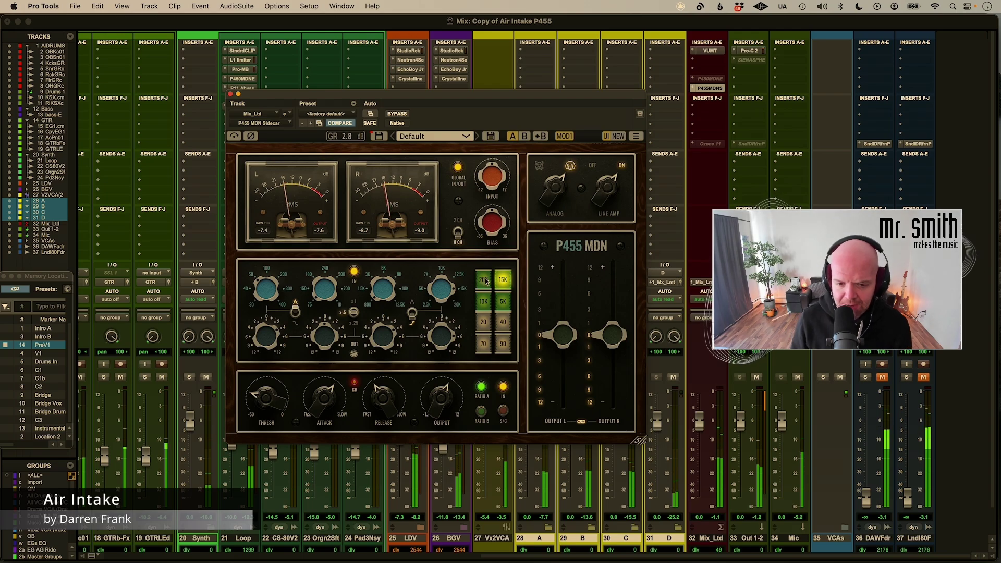
pyautogui.click(503, 282)
pyautogui.click(503, 282)
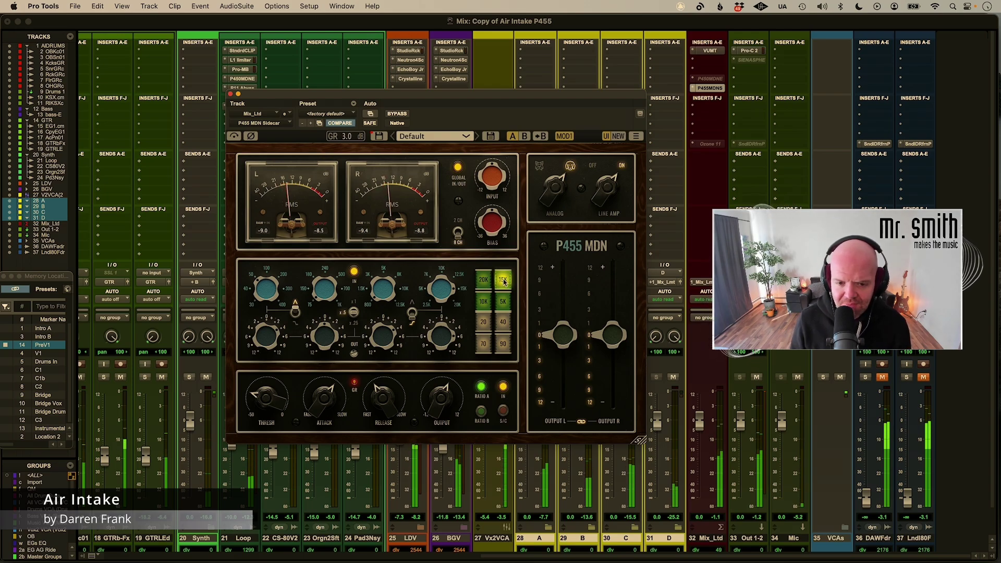
pyautogui.click(489, 280)
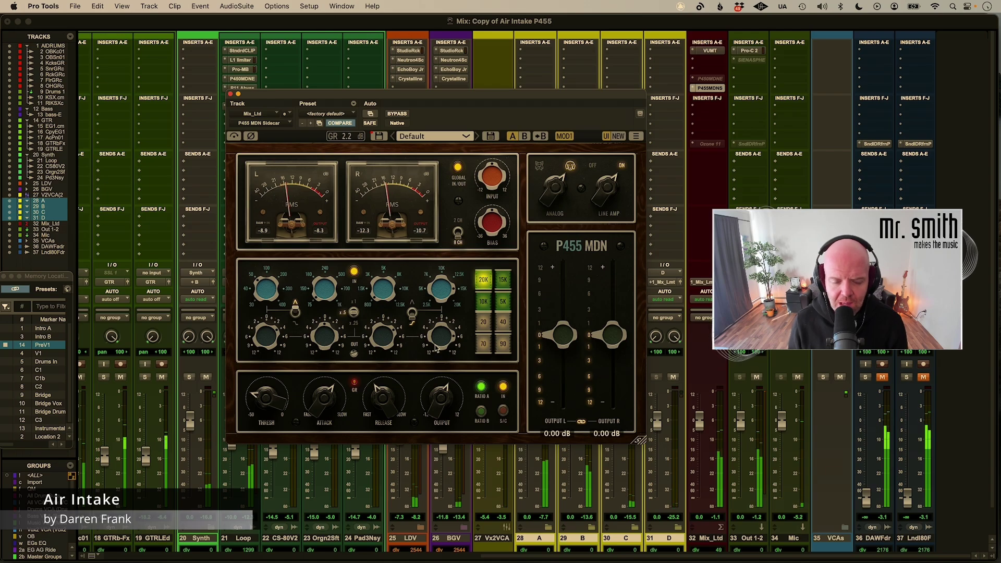
# Audition the 20 low-end filter on and off with 20K engaged, leaving the 20 filter off
pyautogui.click(485, 323)
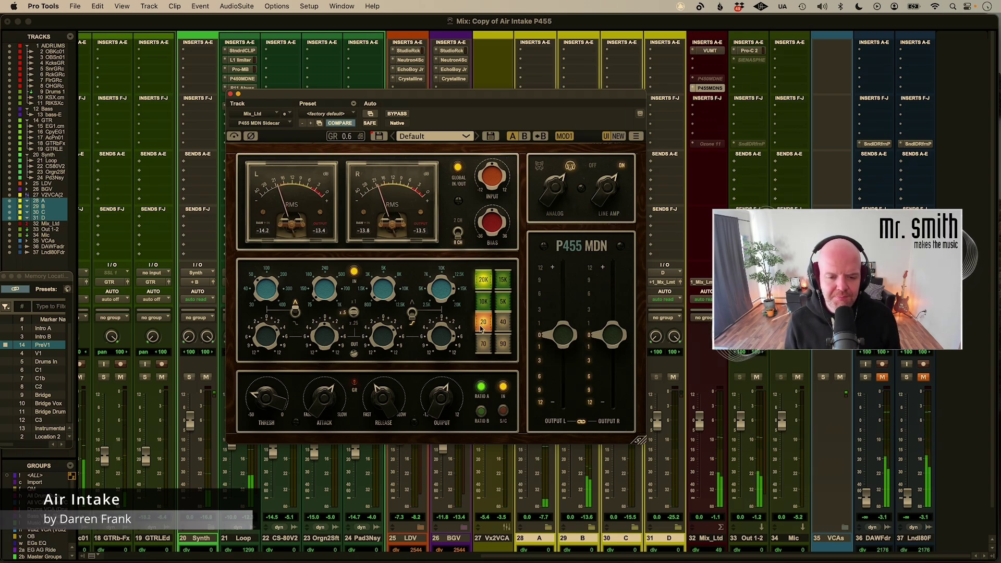
pyautogui.click(481, 329)
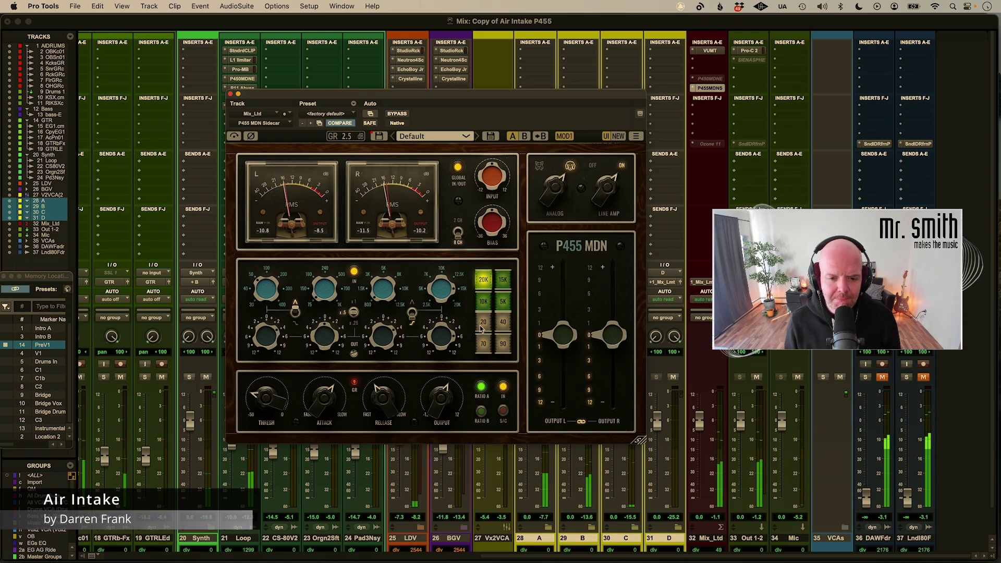
pyautogui.click(481, 329)
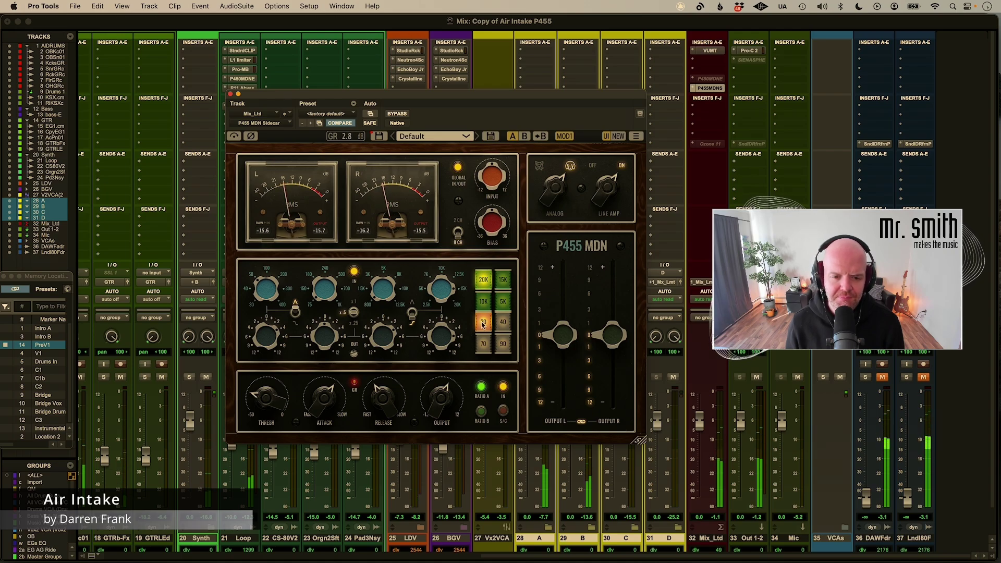
pyautogui.click(482, 323)
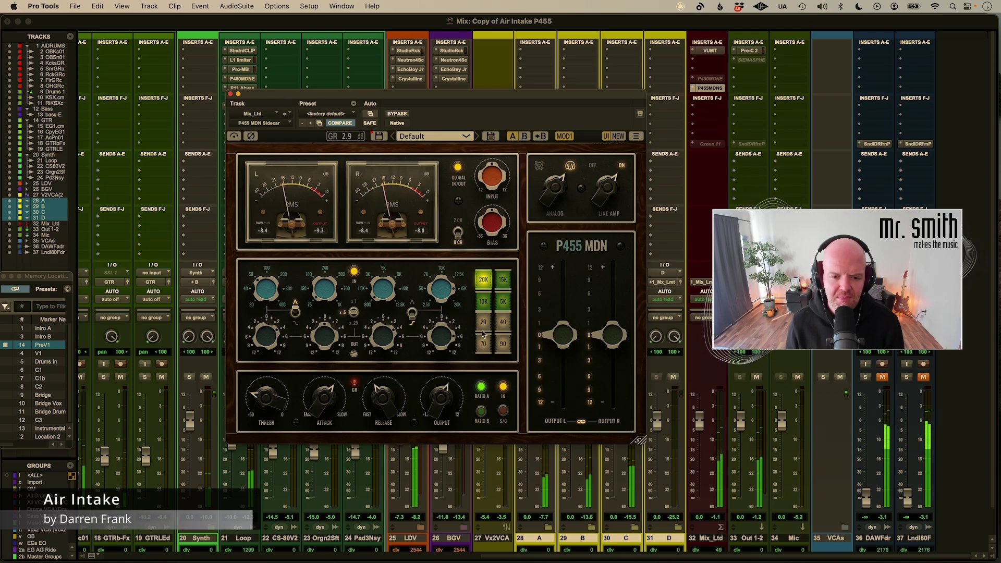
pyautogui.click(483, 324)
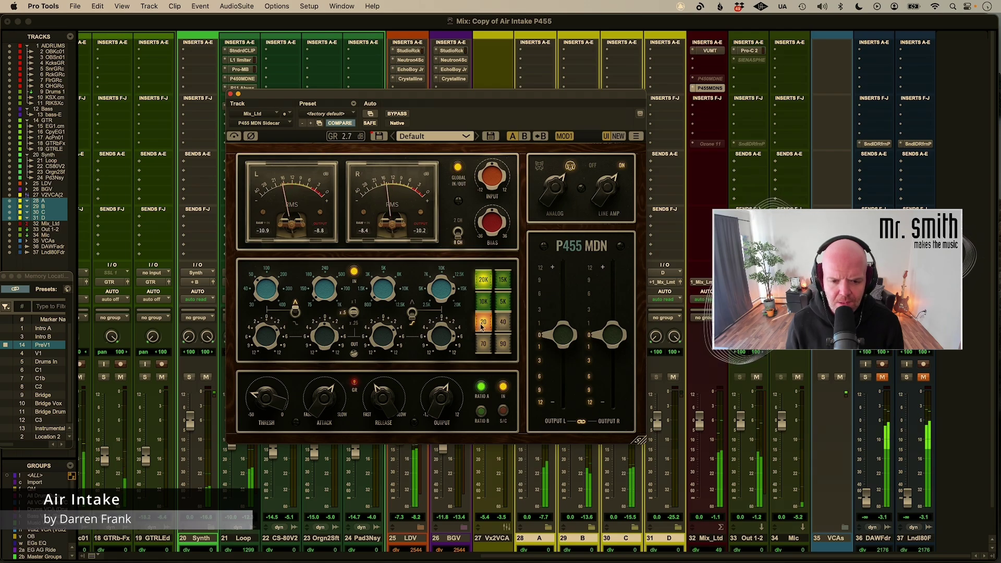
pyautogui.click(481, 327)
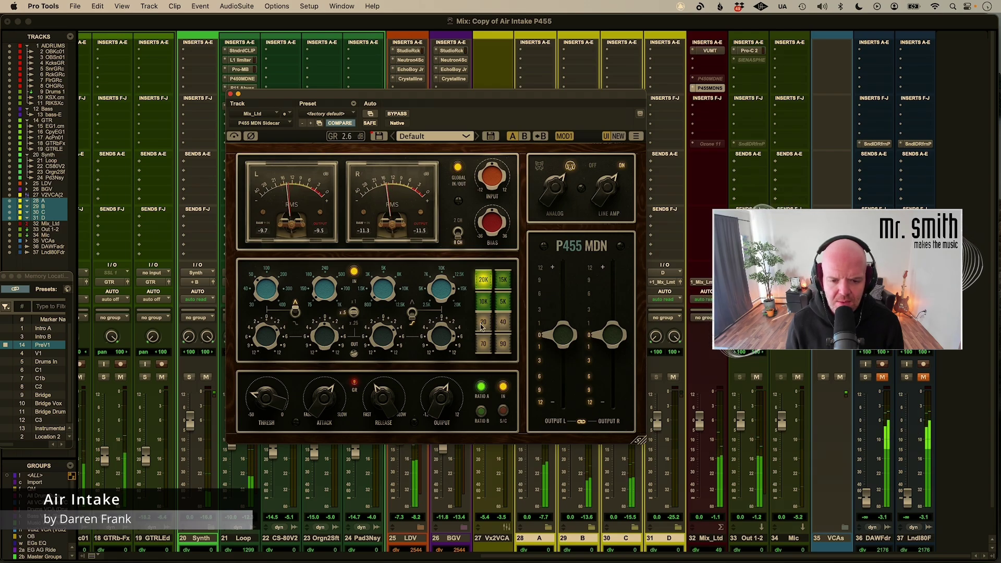
# Engage the 20 low-end filter and compare it on and off, leaving it on
pyautogui.click(481, 326)
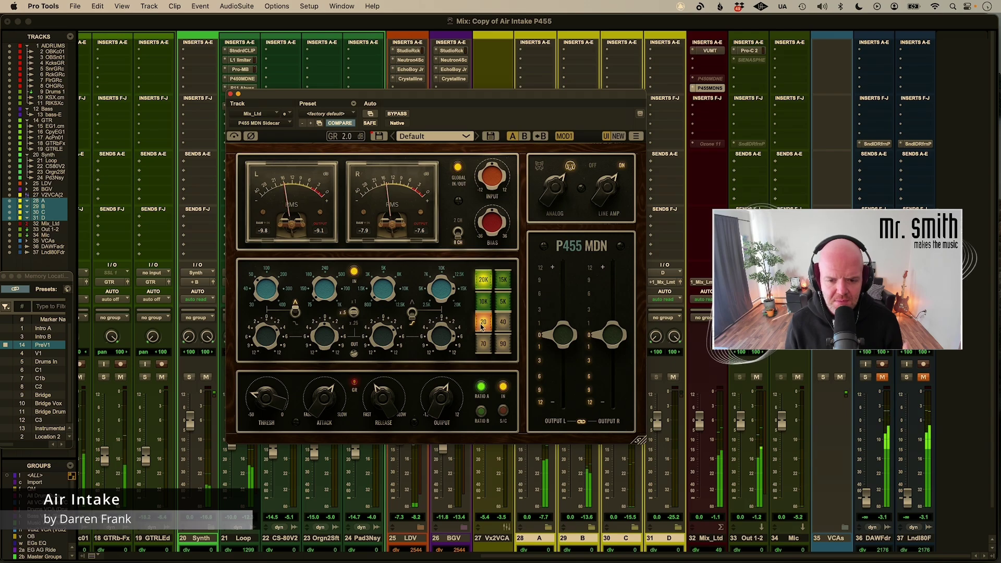
pyautogui.click(481, 327)
pyautogui.click(481, 327)
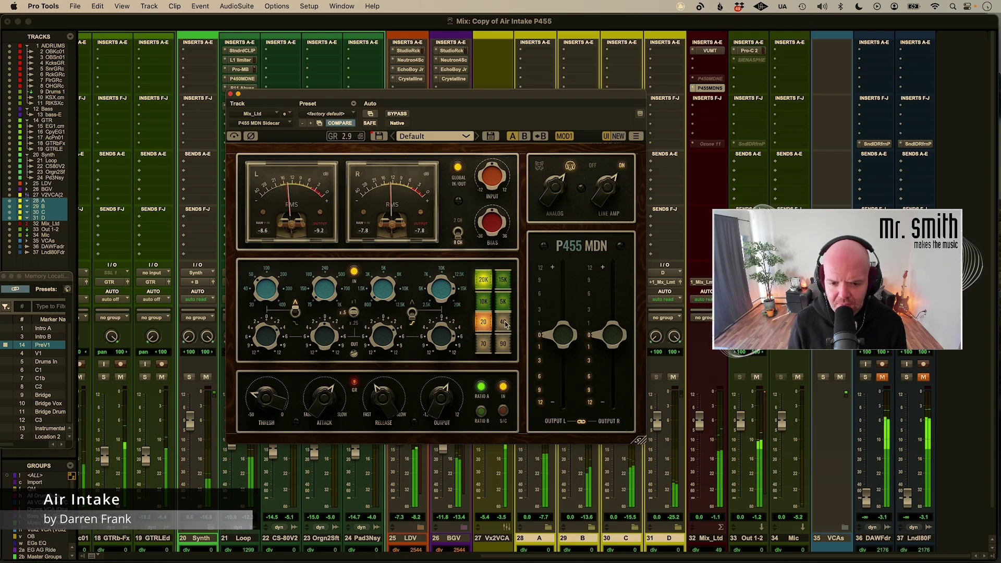
# Switch the low-end filter to 40 and compare it on and off, leaving it on
pyautogui.click(504, 324)
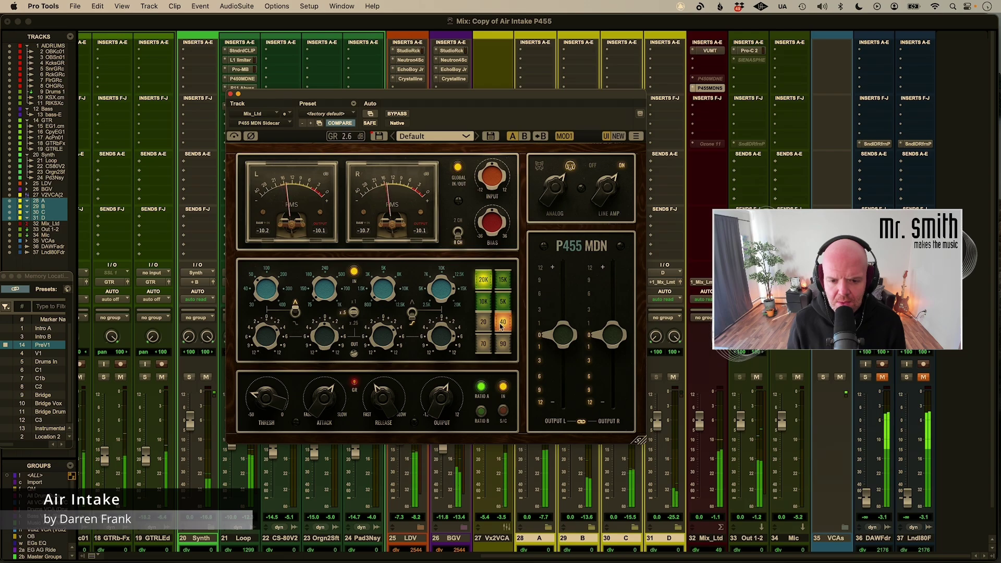
pyautogui.click(501, 325)
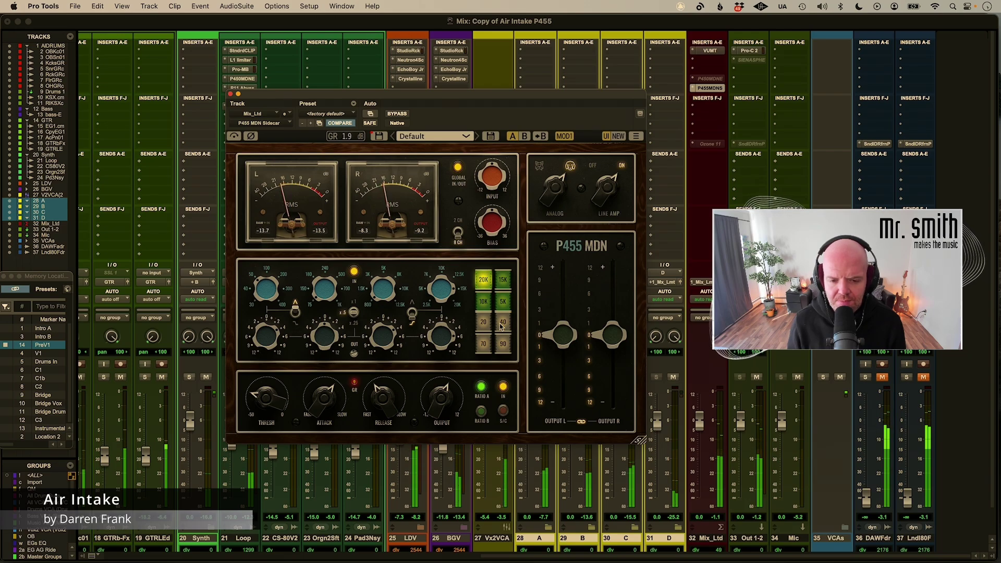
pyautogui.click(502, 325)
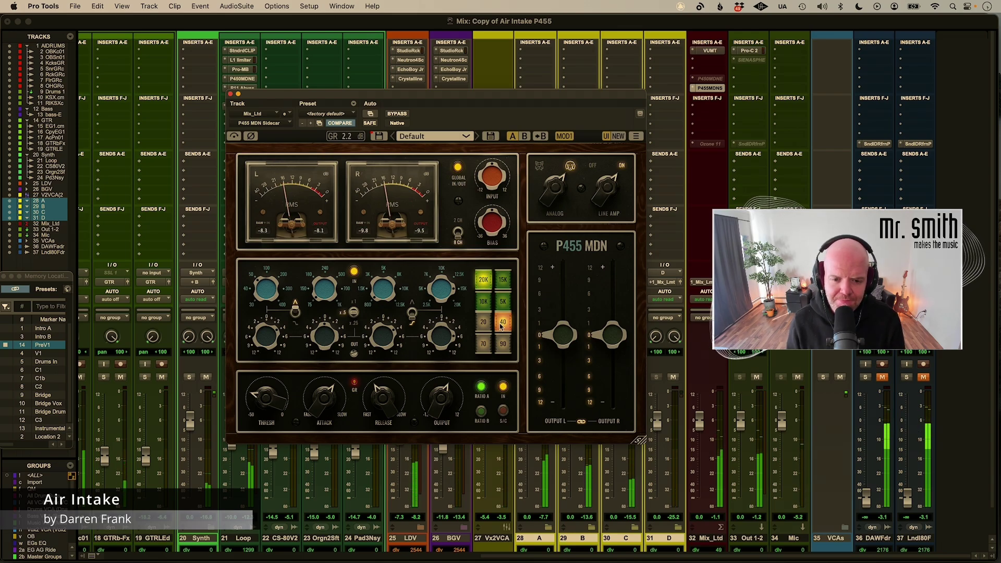
pyautogui.click(501, 323)
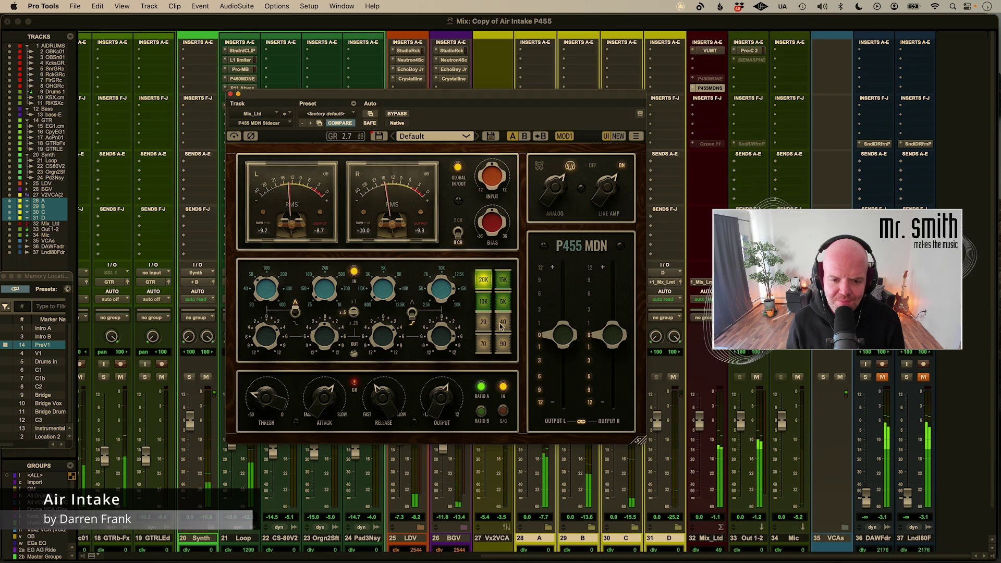
pyautogui.click(501, 325)
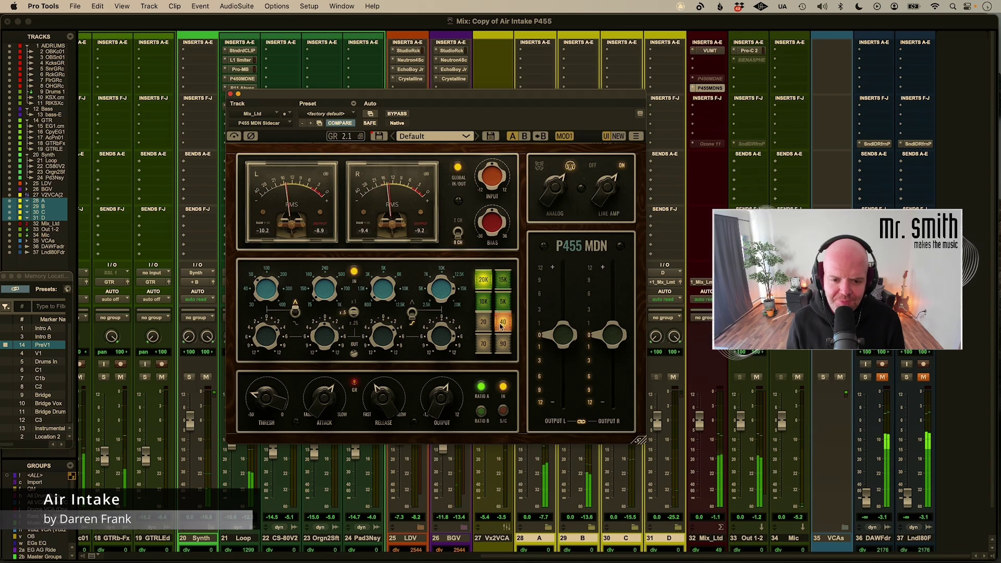
# Alternate between the 70 and 90 low-end filters to compare their effect on the mix
pyautogui.click(484, 345)
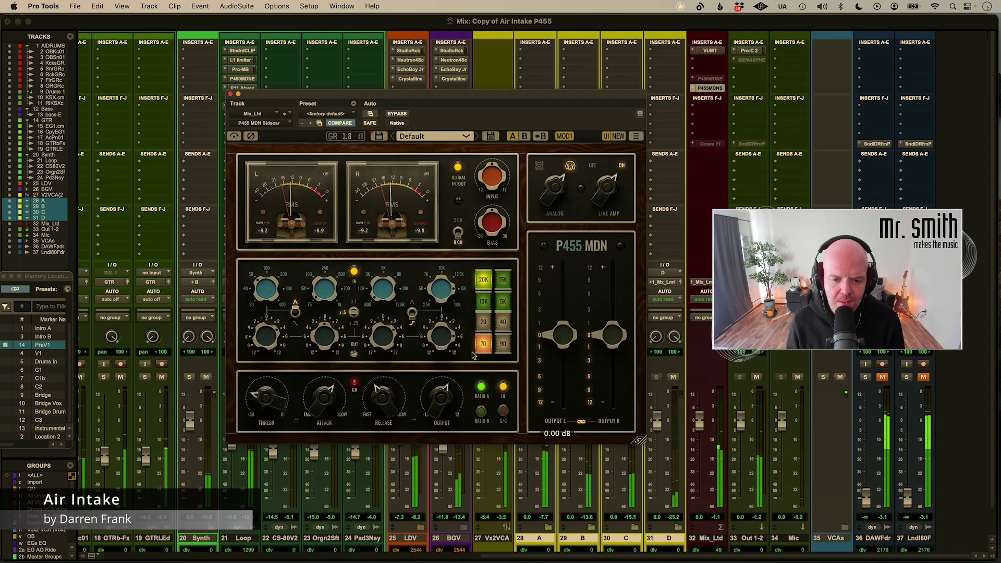
pyautogui.click(503, 345)
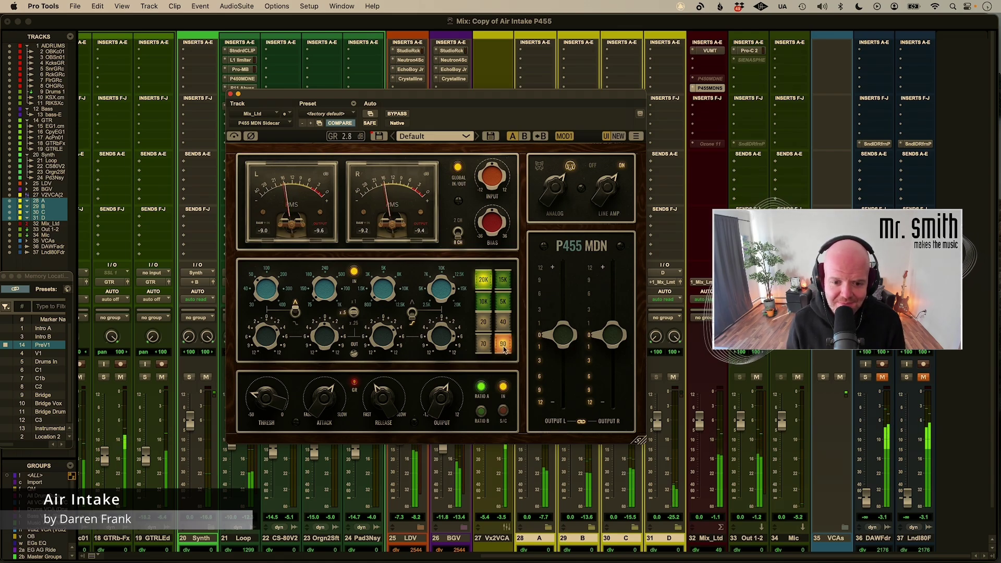
pyautogui.click(504, 351)
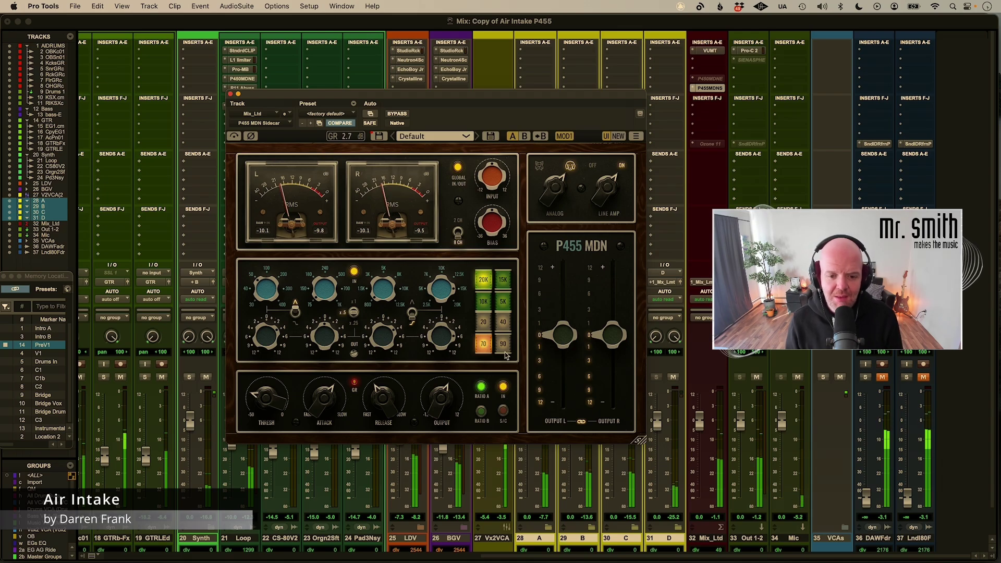
pyautogui.click(504, 348)
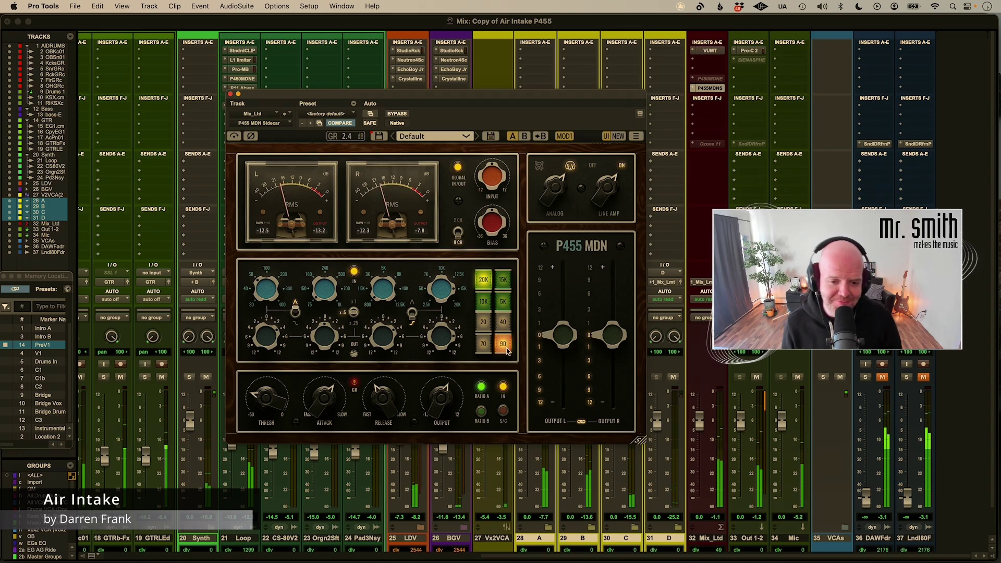
pyautogui.click(481, 350)
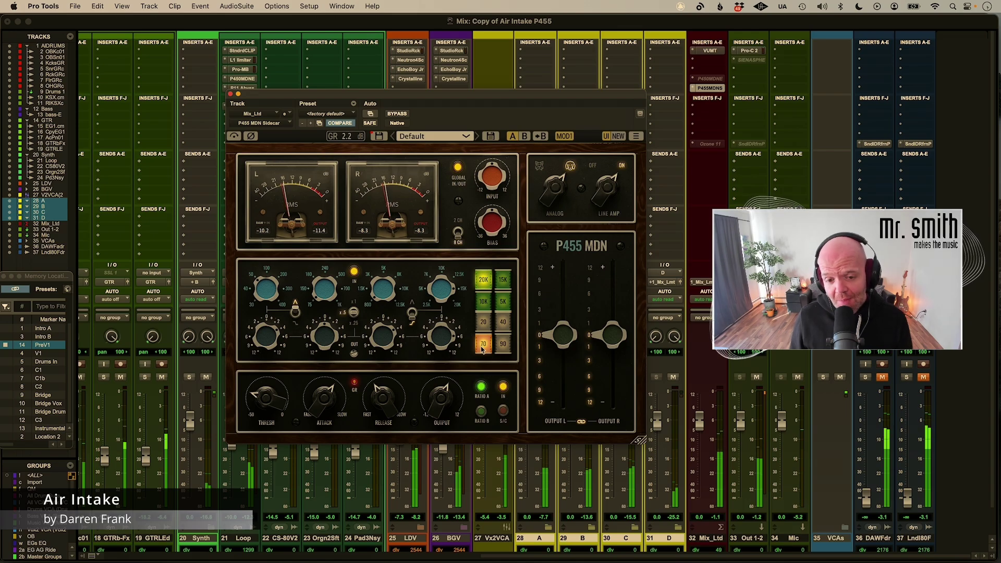
# Compare the 20 low-end filter against the 90 and 70 settings and settle on 20
pyautogui.click(489, 327)
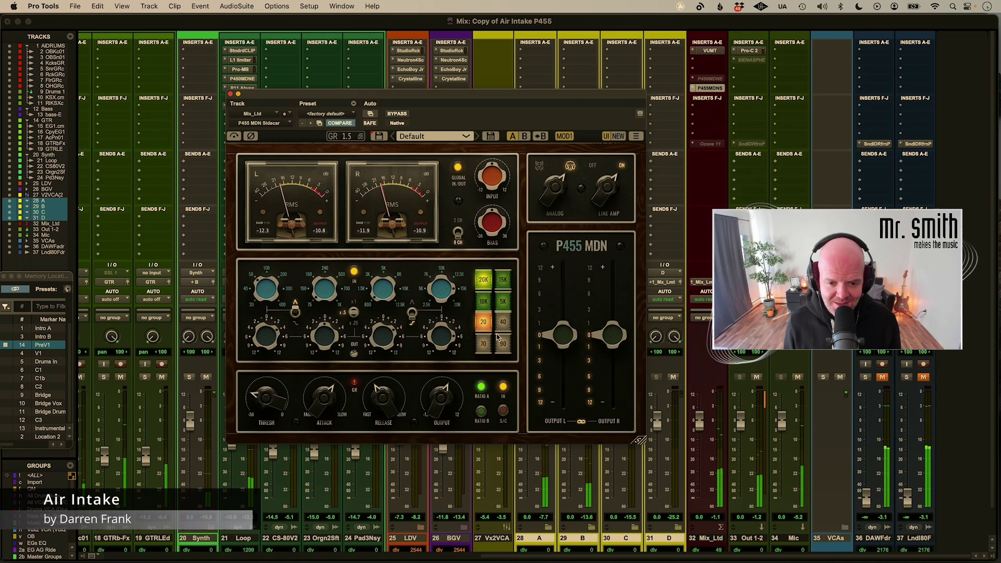
pyautogui.click(490, 347)
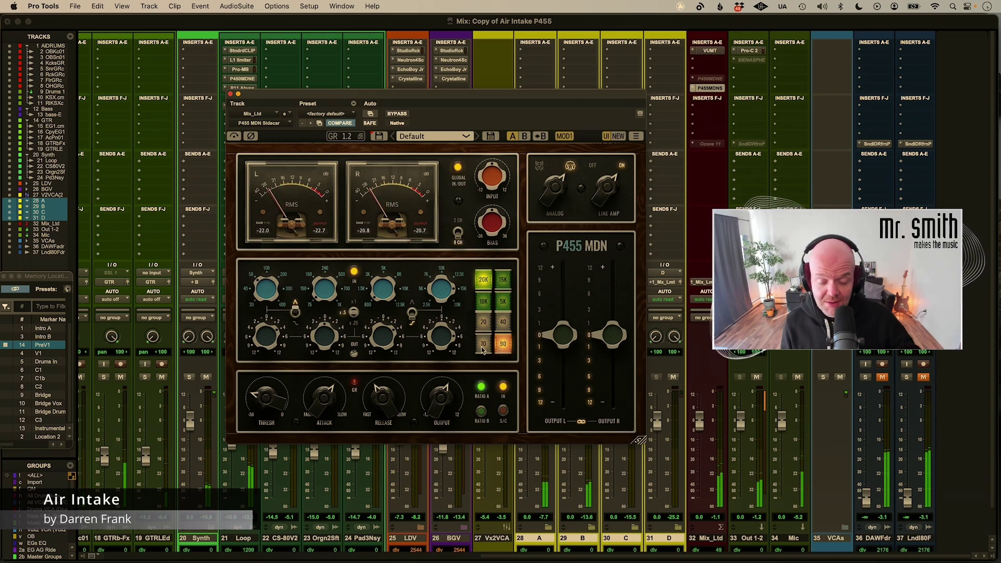
pyautogui.click(483, 348)
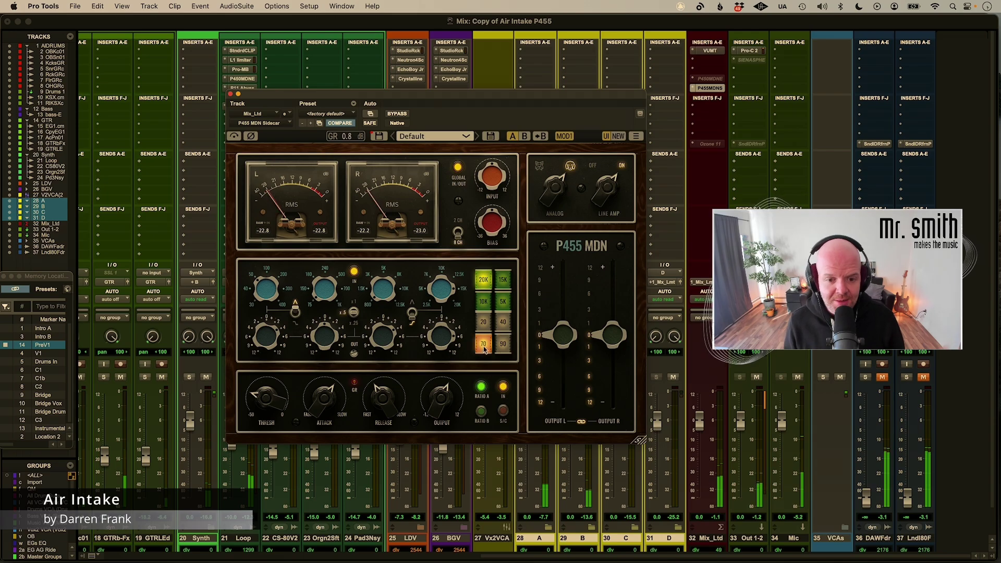
pyautogui.click(483, 324)
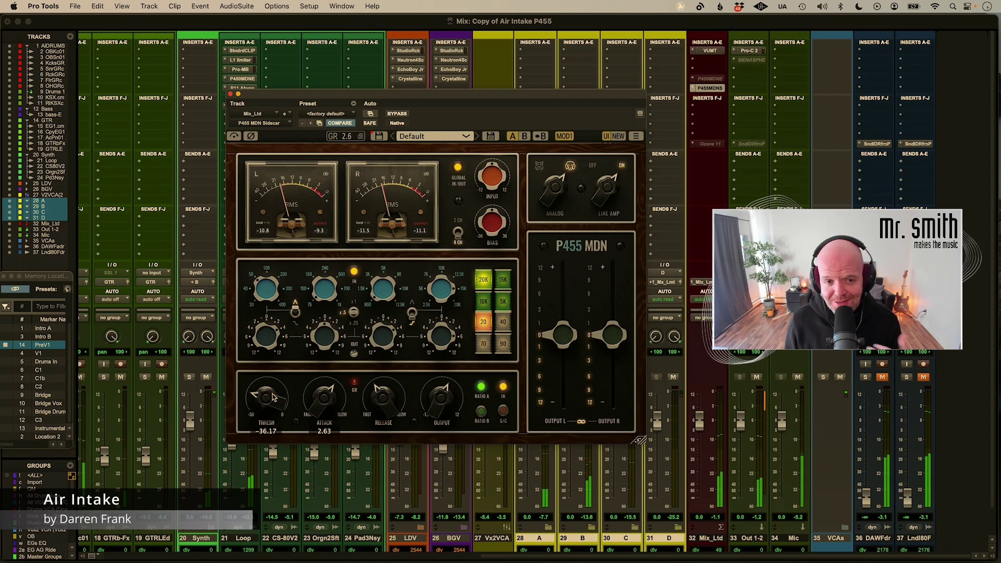
# Compare the mix repeatedly with the whole P455 MDN Sidecar bypassed and active, leaving it bypassed
pyautogui.moveTo(272, 397)
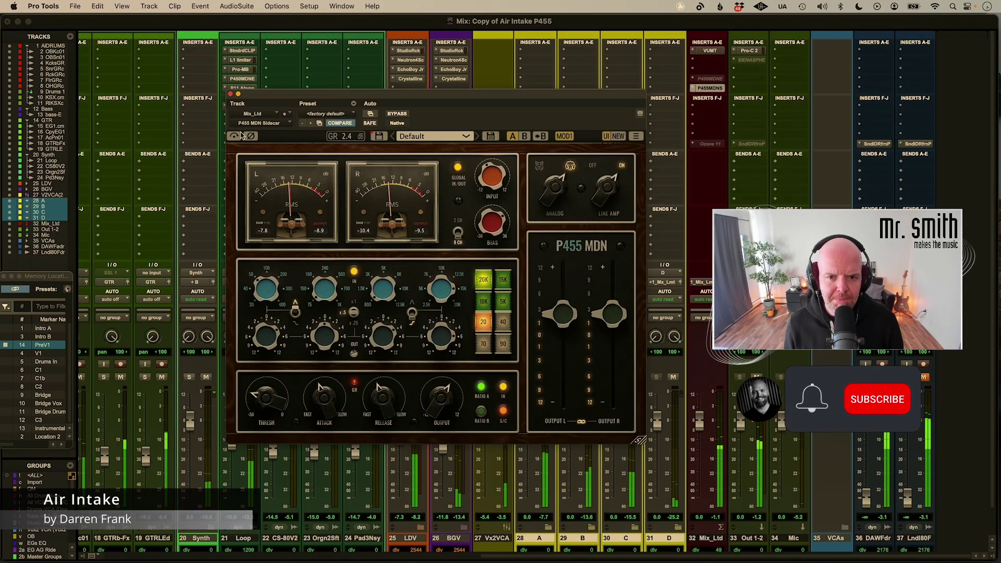
pyautogui.click(233, 137)
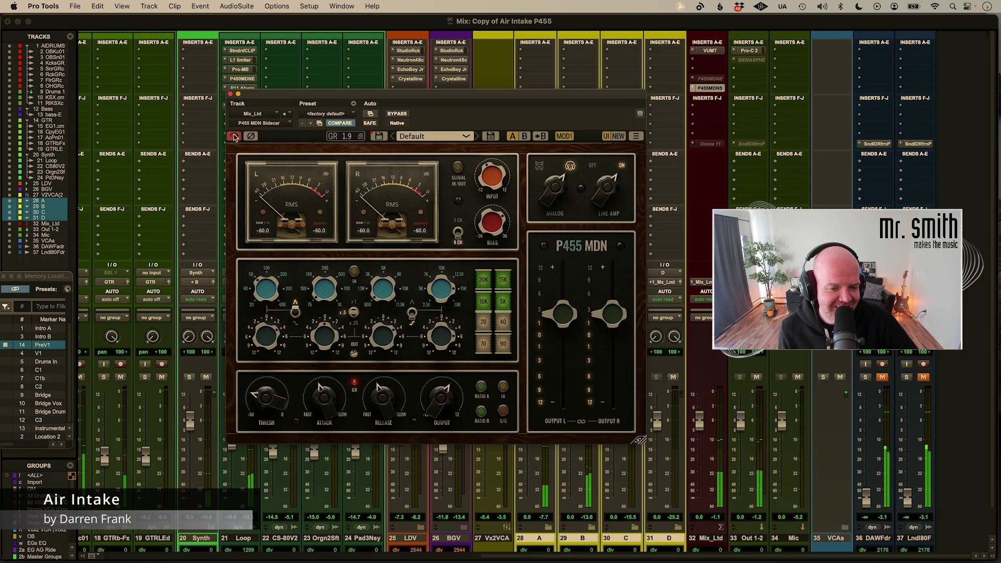
pyautogui.click(234, 136)
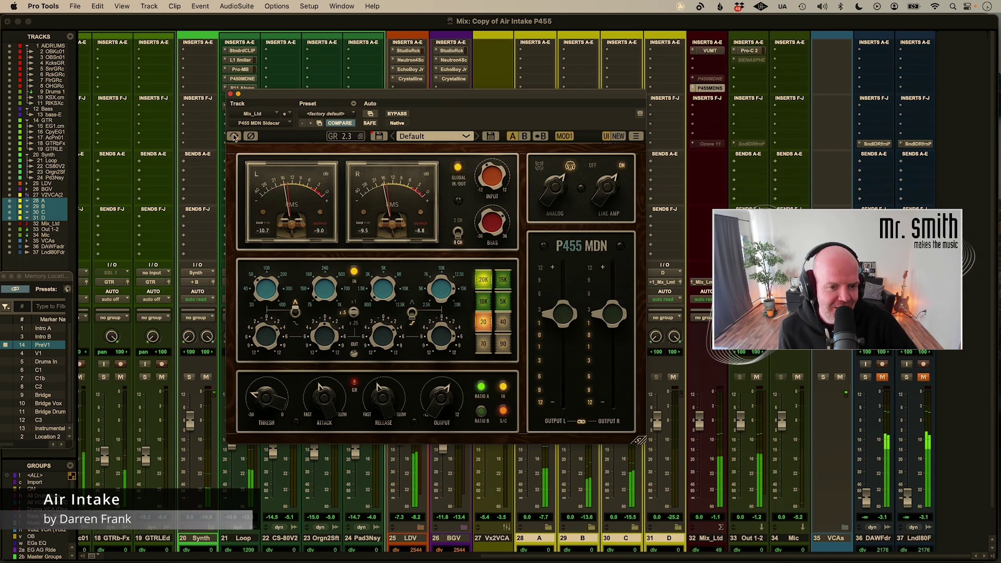
pyautogui.moveTo(443, 390)
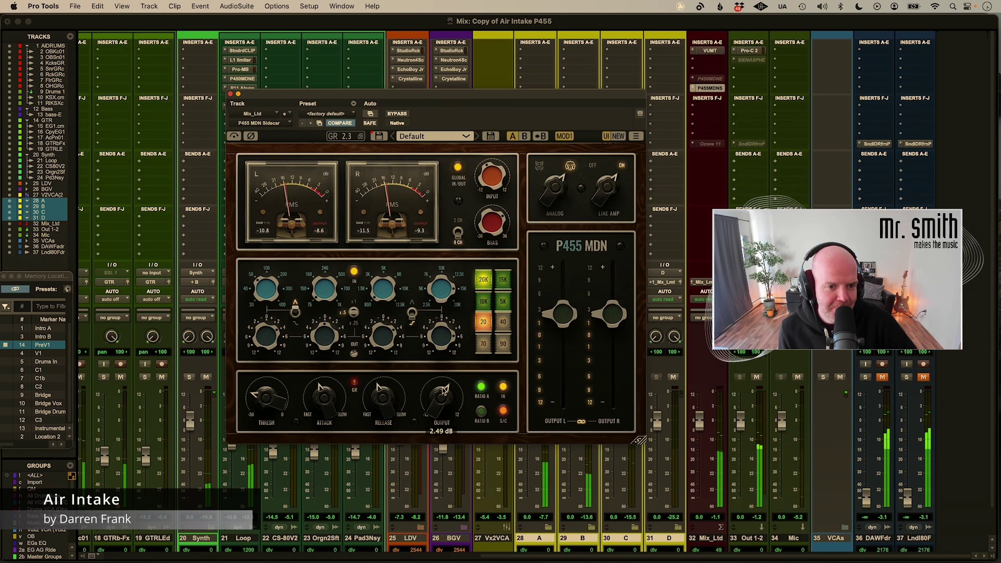
pyautogui.click(234, 136)
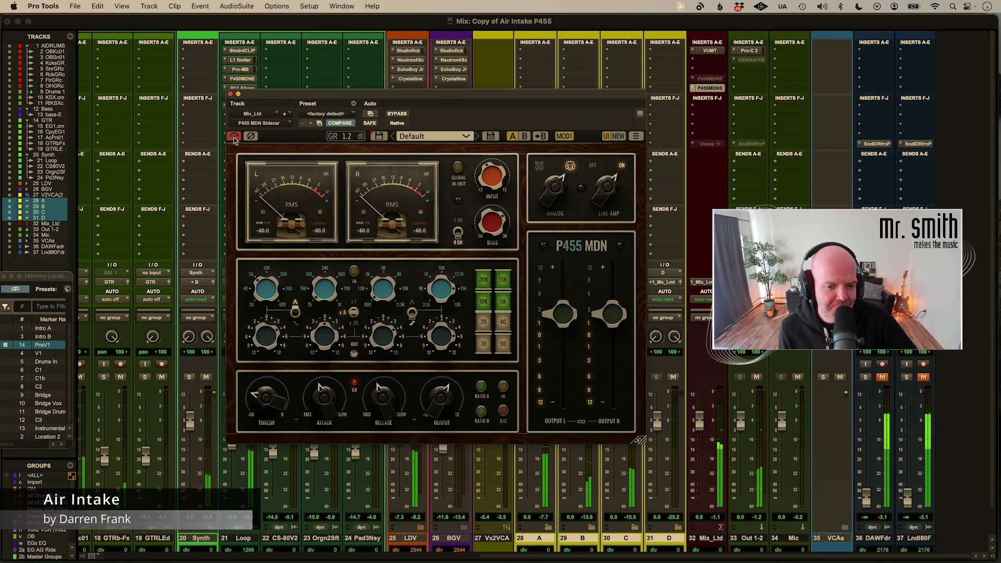
pyautogui.click(234, 136)
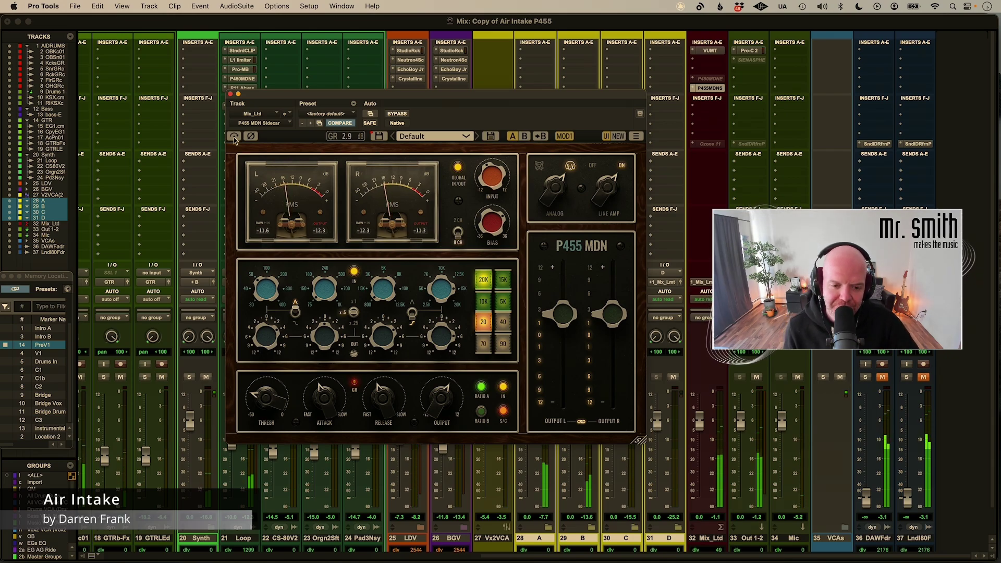
pyautogui.click(234, 137)
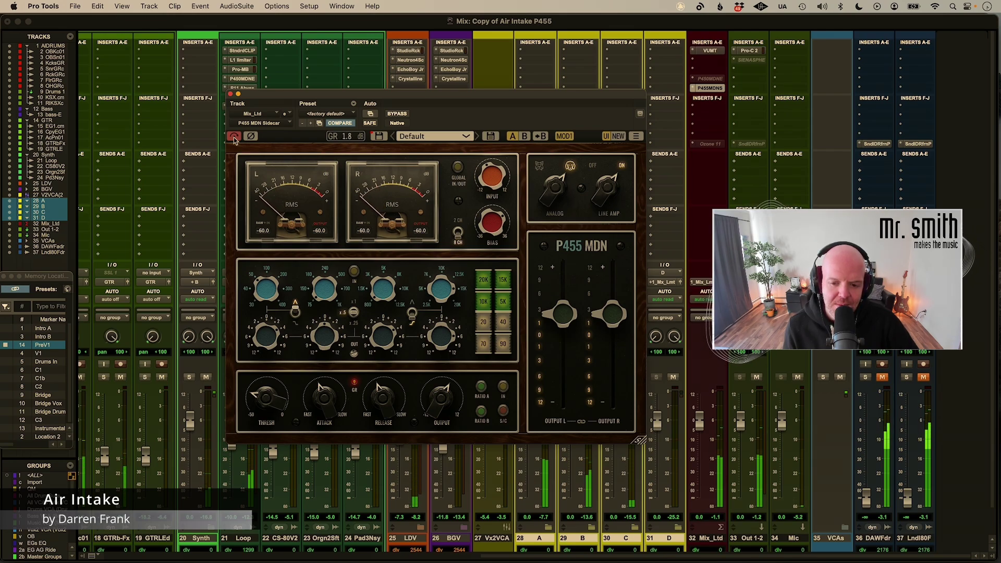
pyautogui.click(234, 137)
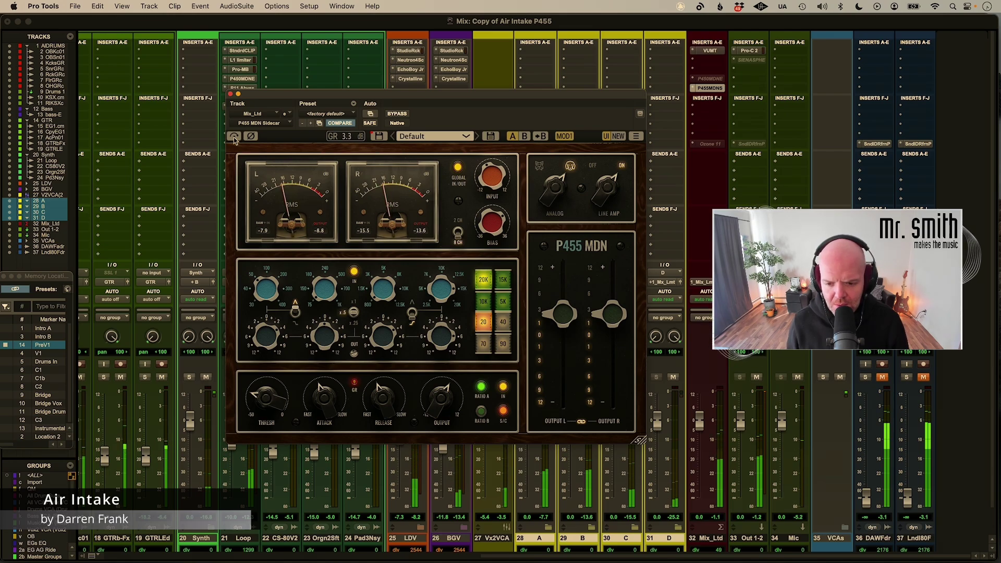
pyautogui.click(234, 138)
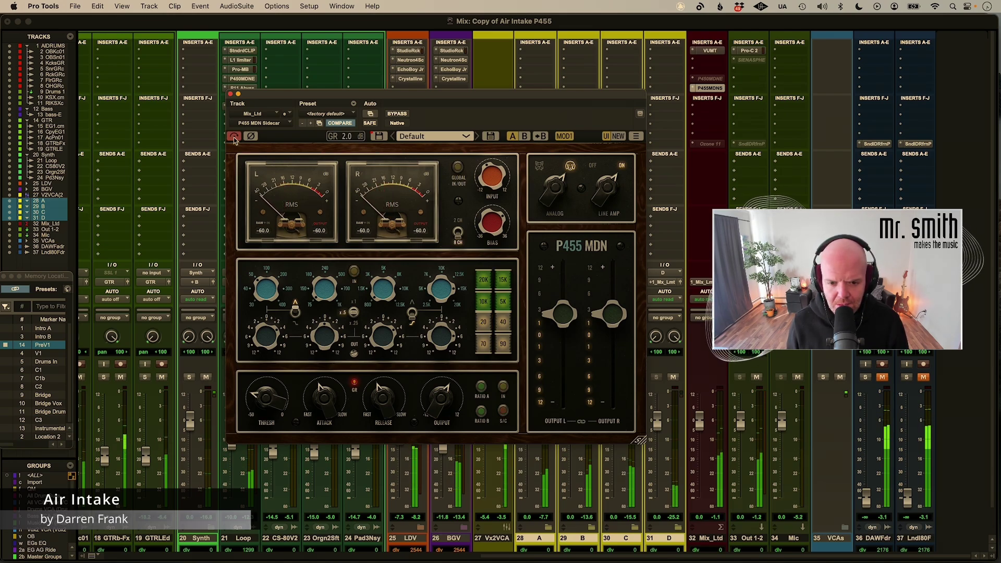